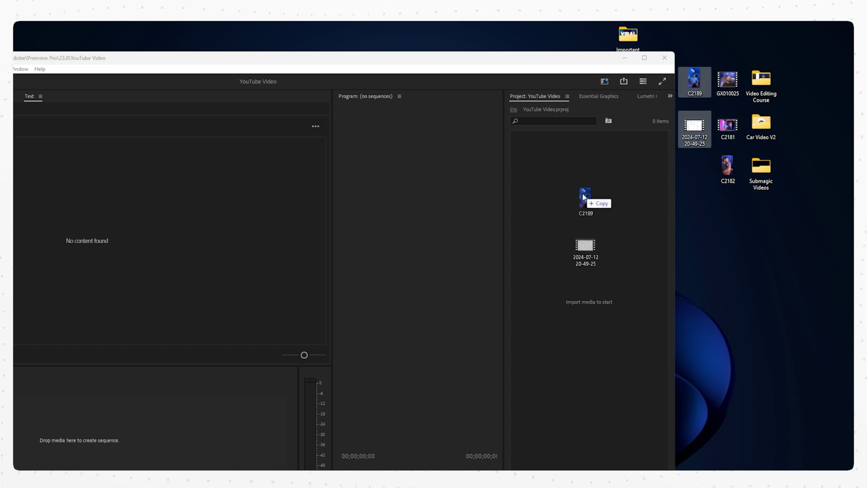
left_click_drag(559, 66, 748, 39)
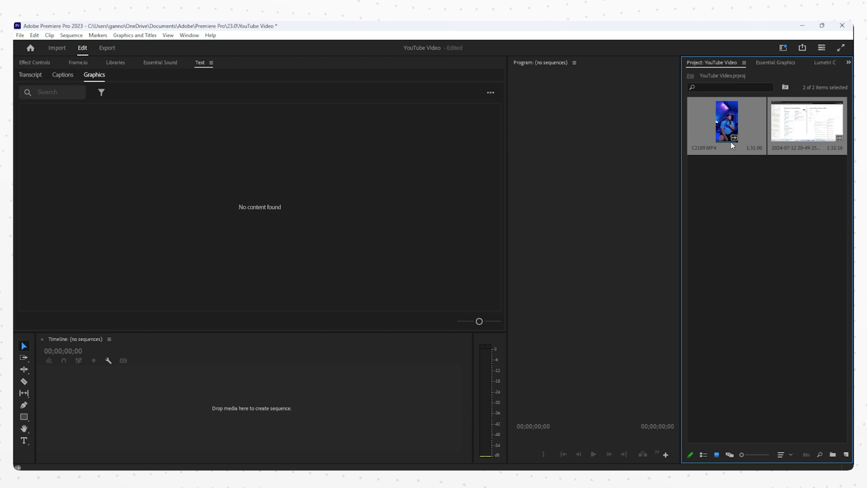
left_click_drag(727, 126, 299, 396)
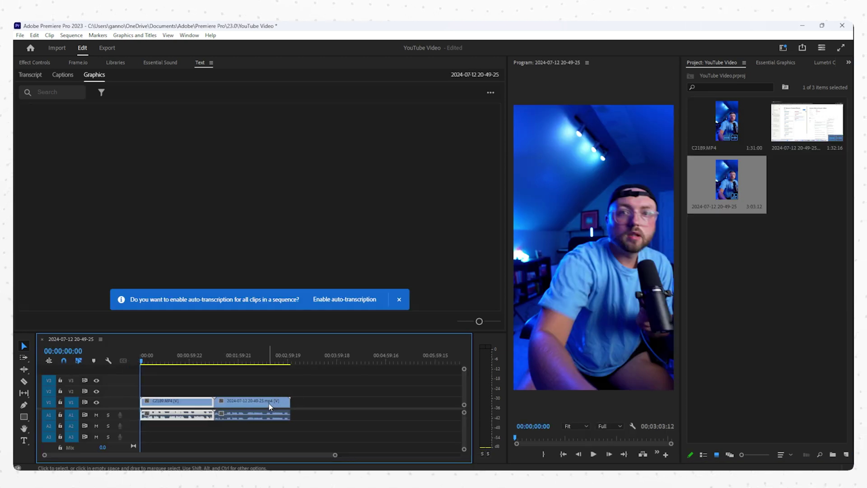
left_click(244, 360)
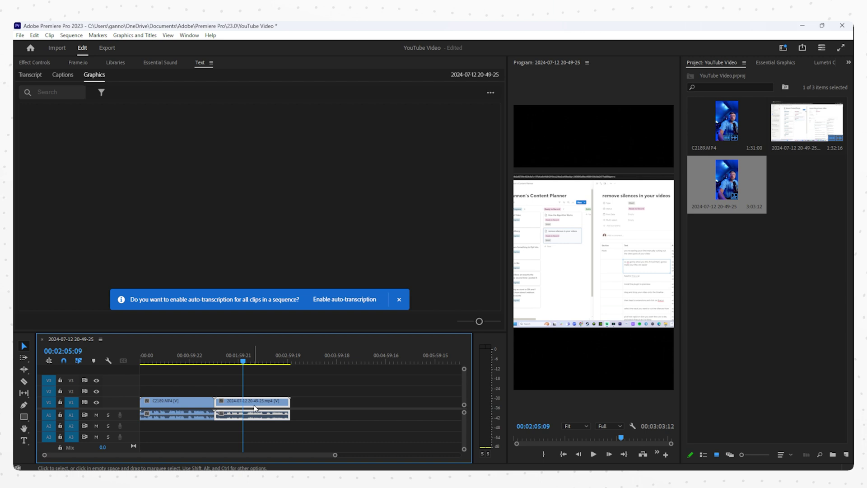
left_click(161, 361)
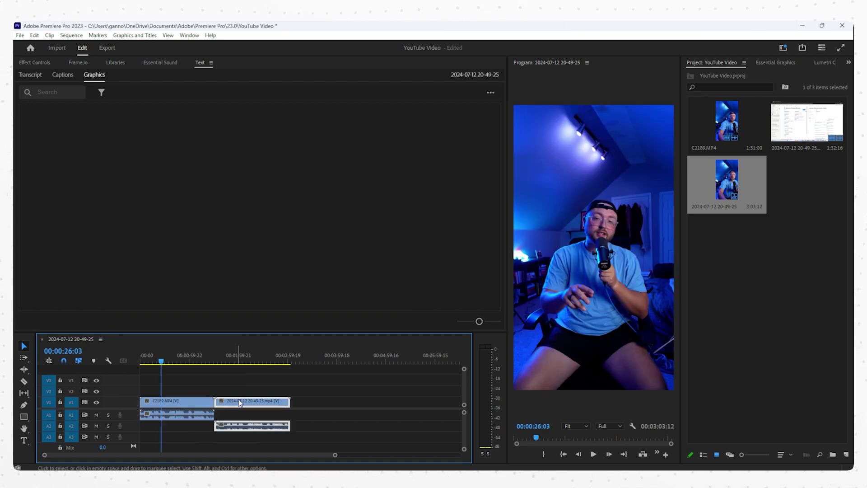
right_click(239, 399)
left_click(259, 187)
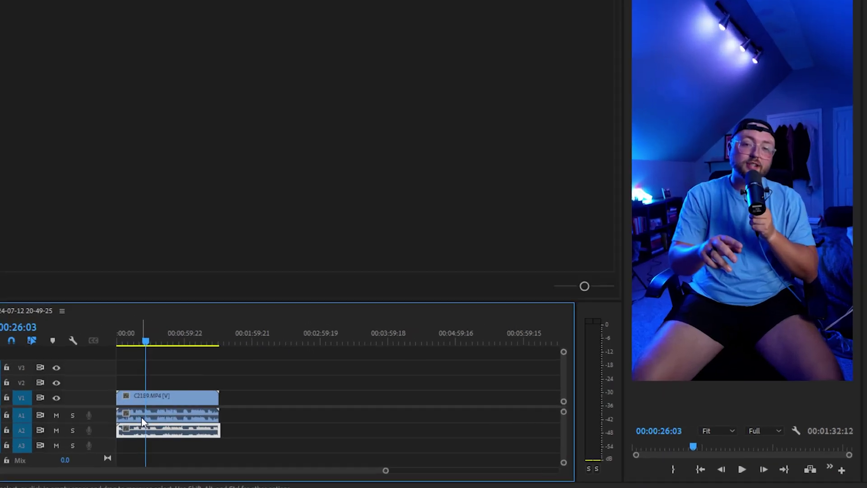
Shift the C2189 clip along the timeline until its camera audio waveform lines up with the separate audio on A2
scroll(165, 418, "up", 6)
scroll(190, 418, "up", 5)
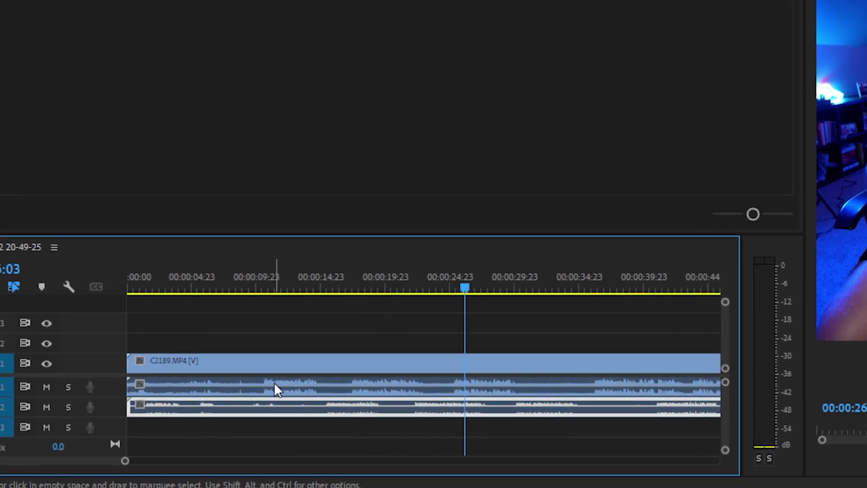
left_click(274, 388)
scroll(270, 389, "up", 2)
left_click_drag(257, 385, 406, 392)
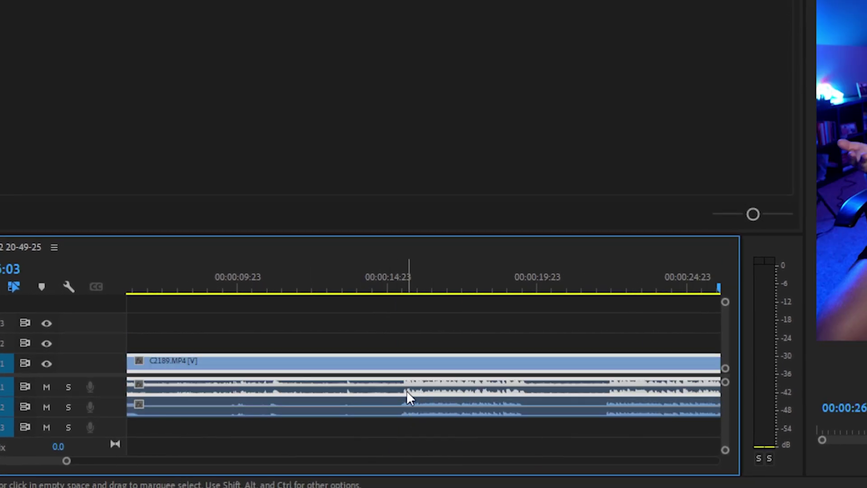
scroll(407, 390, "up", 4)
left_click_drag(441, 387, 430, 386)
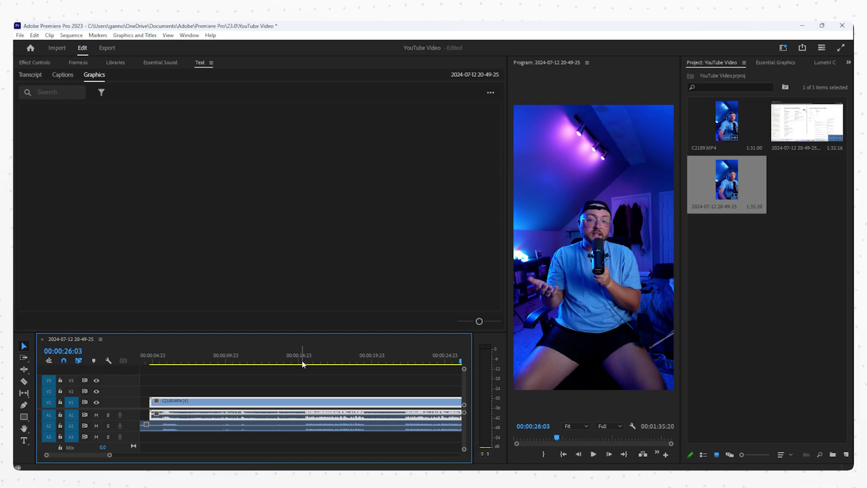
Play the sequence from about 00:00:15:04 to check that the two audio tracks are in sync
left_click(302, 362)
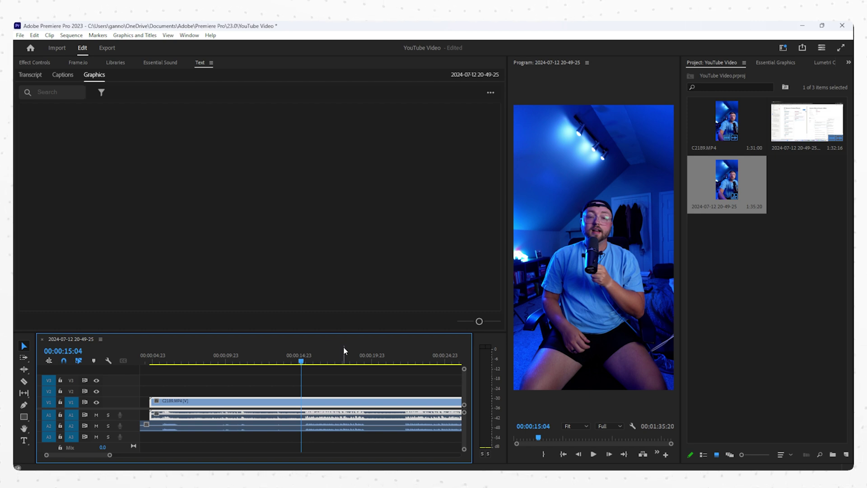
left_click(318, 383)
key("space")
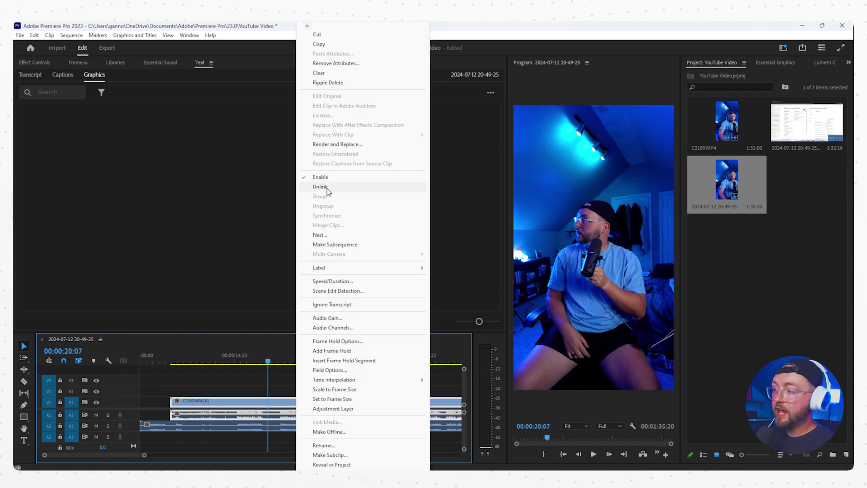
Unlink the C2189 clip and delete its camera audio from A1
left_click(236, 386)
left_click(286, 400)
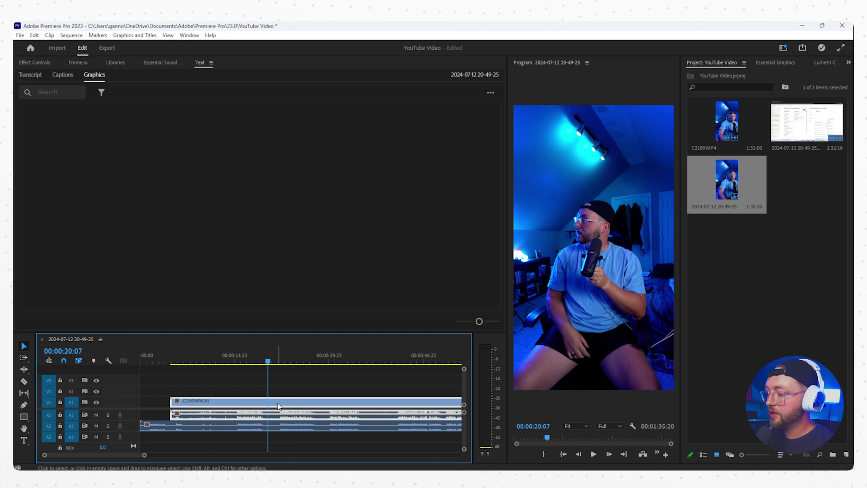
right_click(278, 406)
left_click(301, 187)
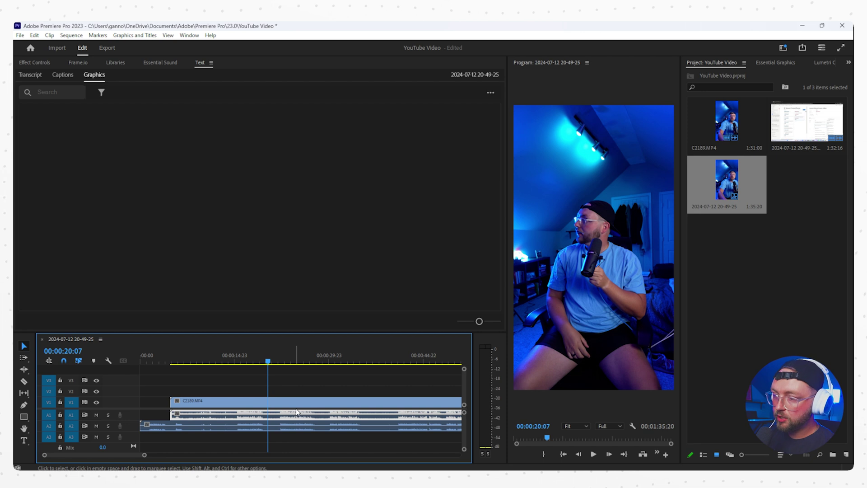
key("Delete")
Adjust the gain of the remaining audio clip on A2 by 9.7 dB
left_click(289, 427)
left_click(279, 365)
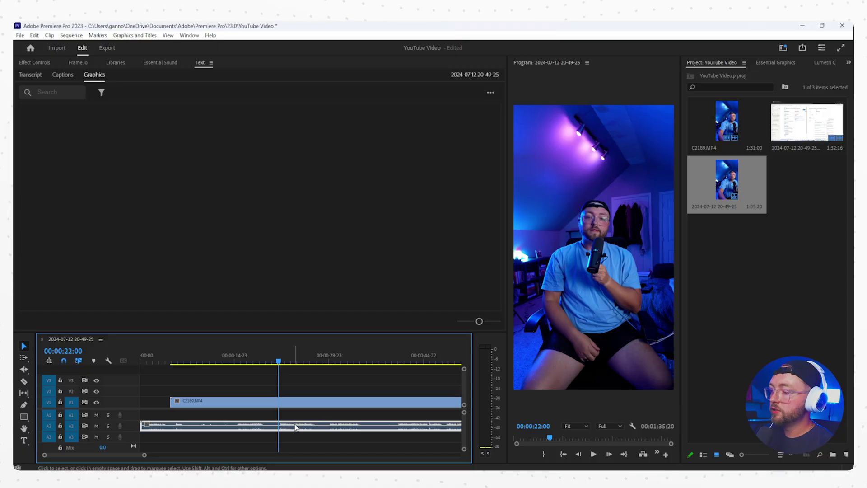
right_click(295, 425)
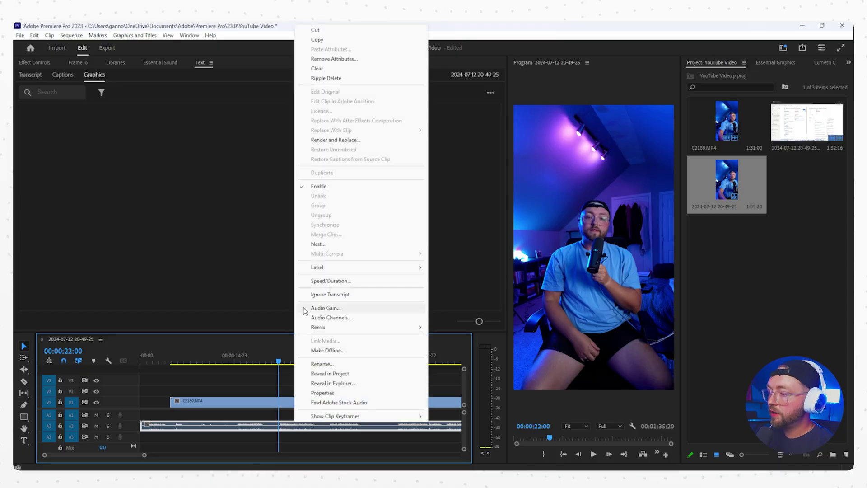
left_click(326, 308)
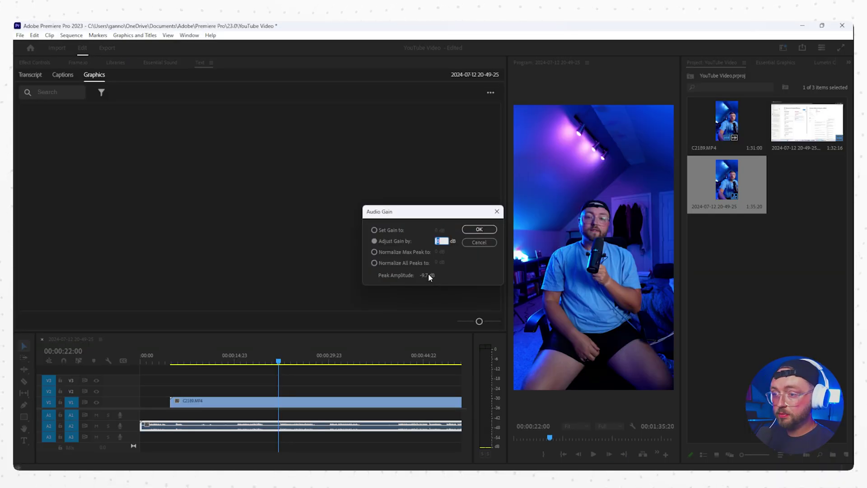
type("9.7")
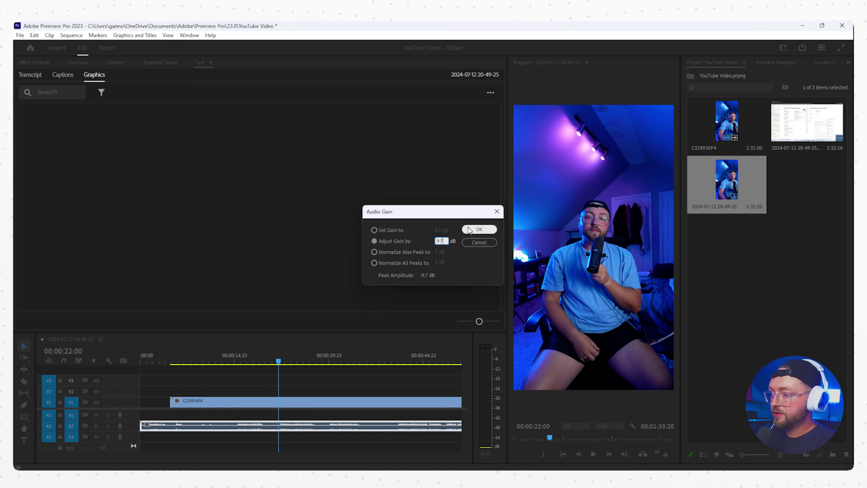
left_click(480, 230)
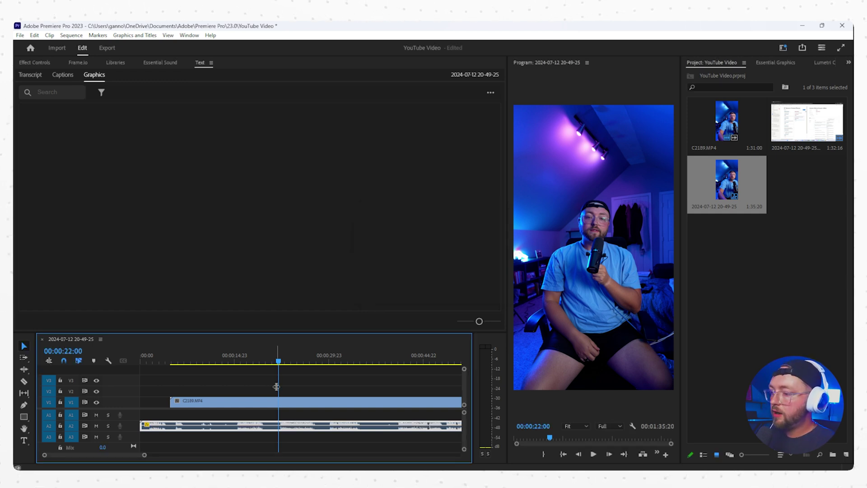
Link the C2189 video with the audio clip on A2
left_click_drag(291, 382, 331, 436)
right_click(316, 406)
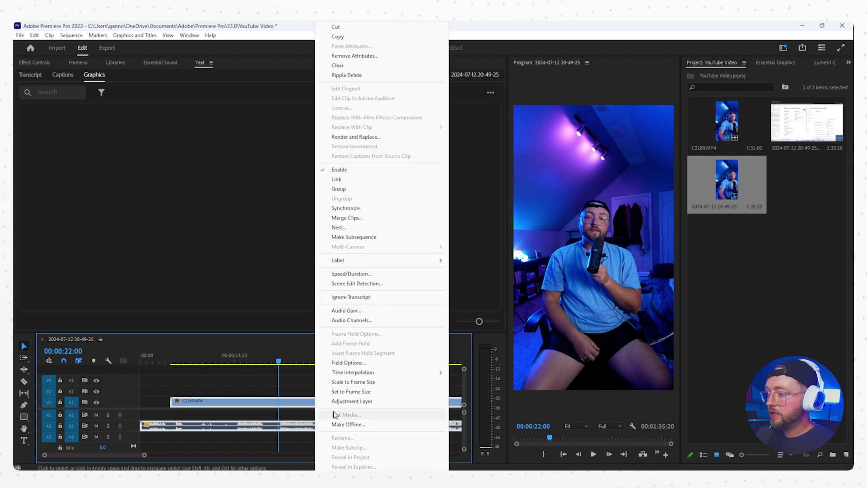
left_click(342, 179)
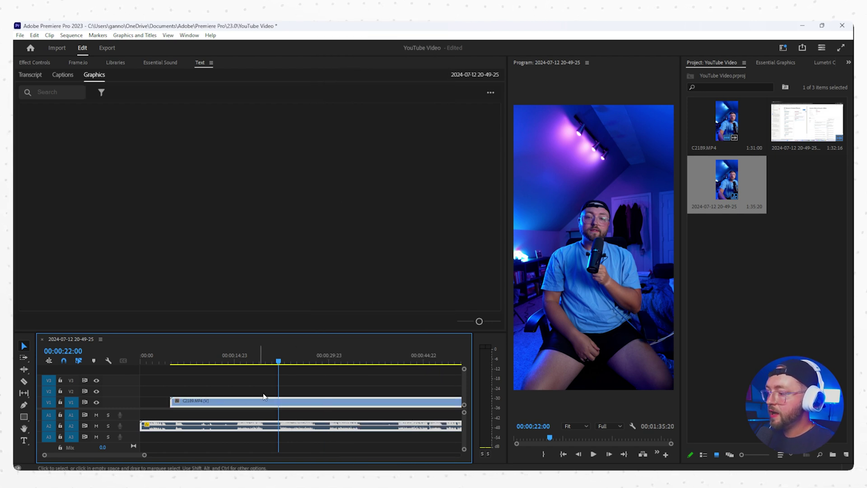
Split the linked clip at about 00:00:22:06, just before the speech begins, and delete the section before the cut
scroll(277, 407, "down", 4)
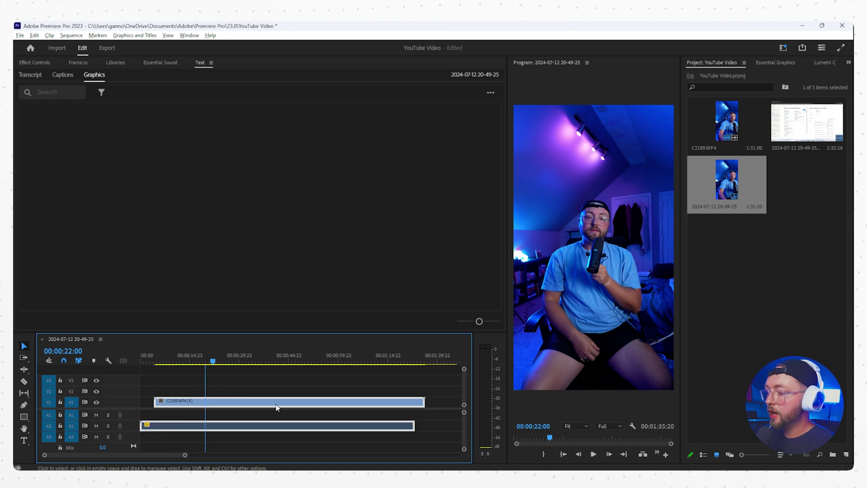
scroll(200, 399, "up", 3)
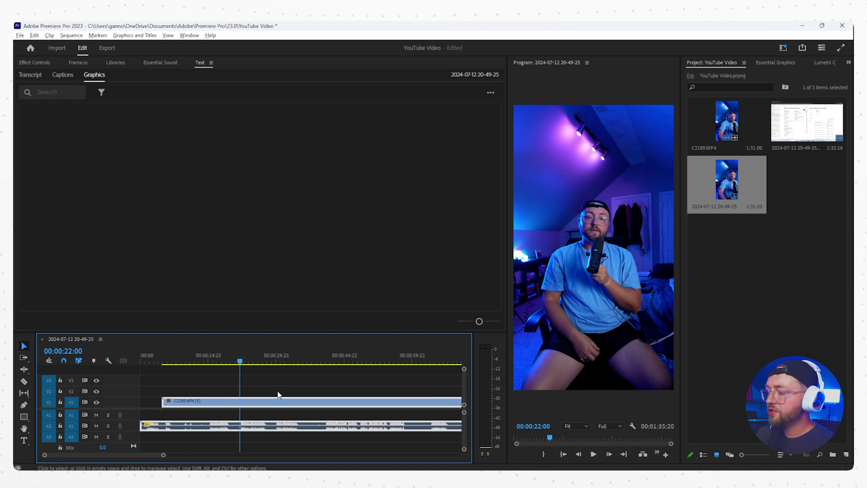
scroll(271, 408, "up", 5)
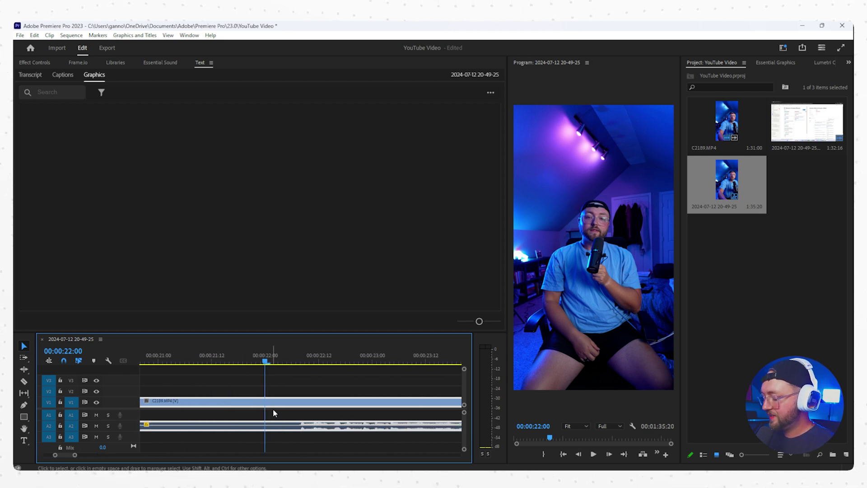
key("c")
left_click(299, 428)
key("v")
left_click(272, 403)
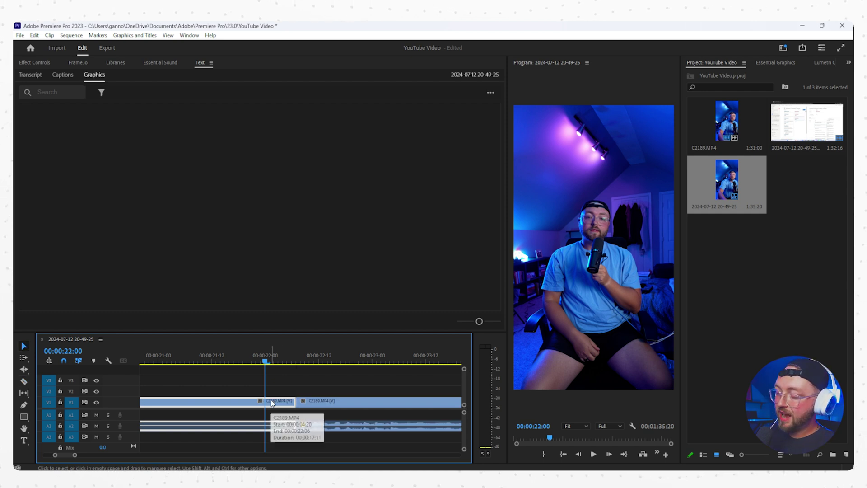
key("Delete")
Close the empty gap before the remaining clip and return the playhead to the start of the sequence
key("minus")
key("minus")
key("minus")
key("minus")
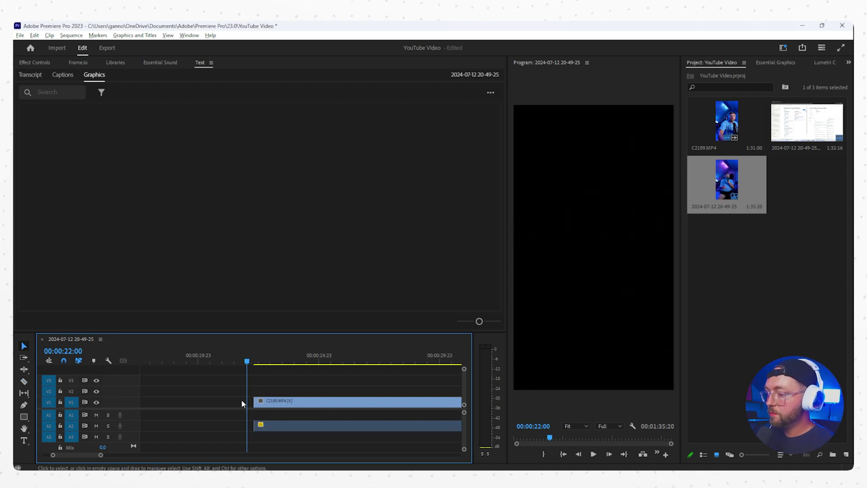
left_click(186, 403)
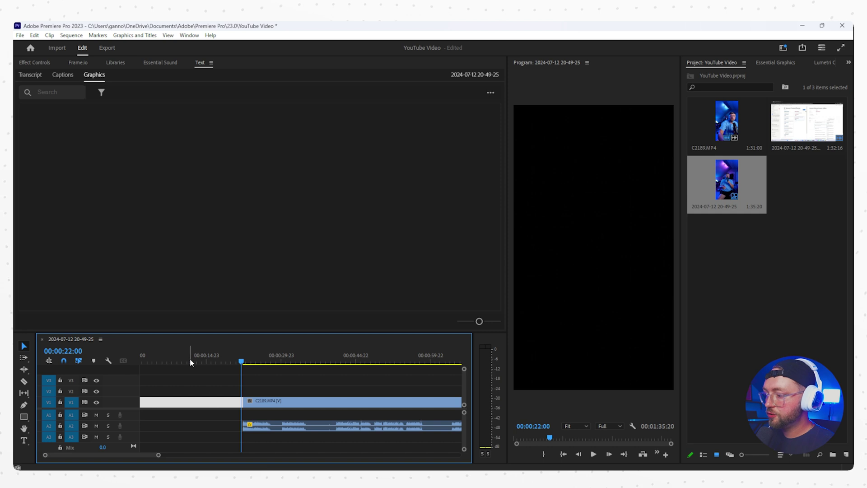
key("Delete")
left_click_drag(159, 362, 105, 363)
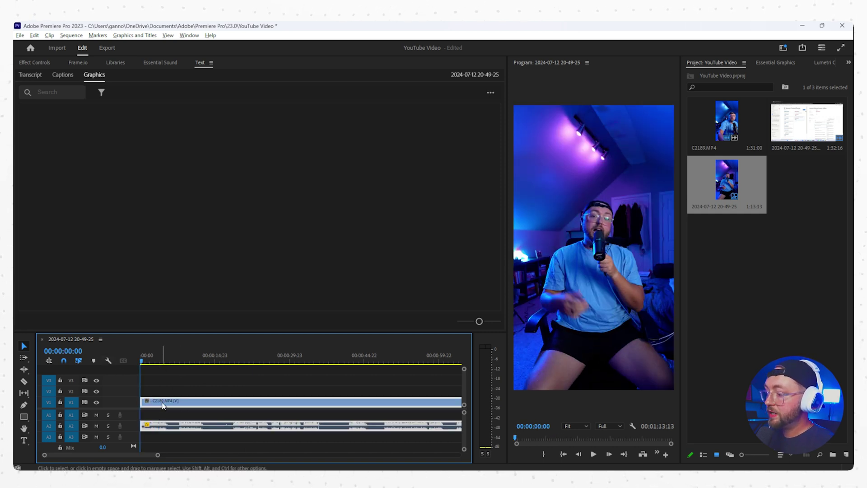
Cut out the silence from 00:00:05:16 to just before 00:00:08:00 and close the gap it leaves
scroll(178, 412, "up", 5)
key("c")
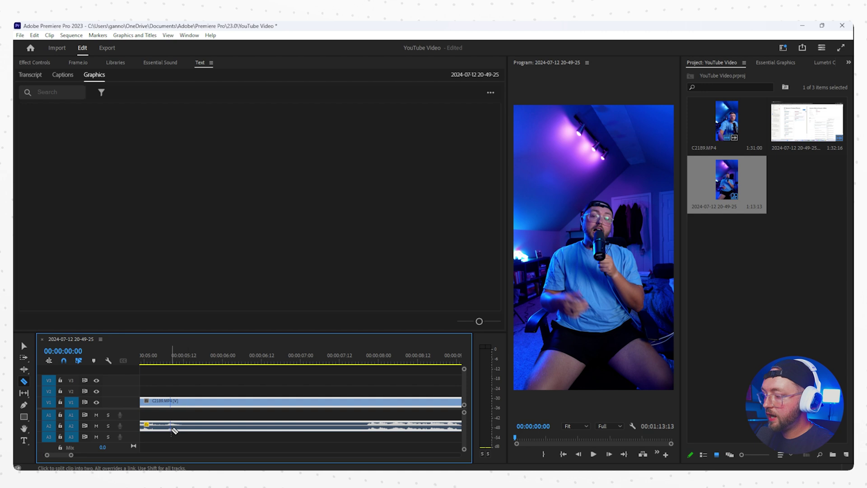
left_click(152, 363)
left_click_drag(155, 361, 196, 362)
left_click(196, 403)
left_click(368, 432)
key("v")
left_click(259, 400)
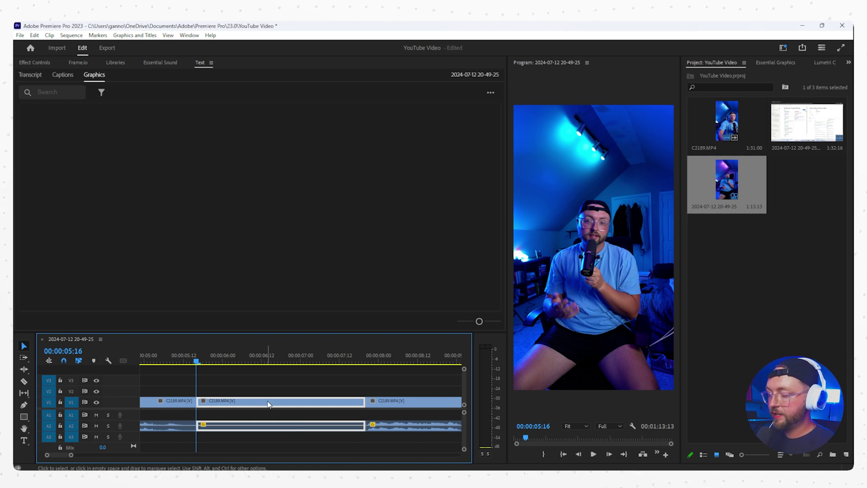
key("Delete")
left_click(262, 403)
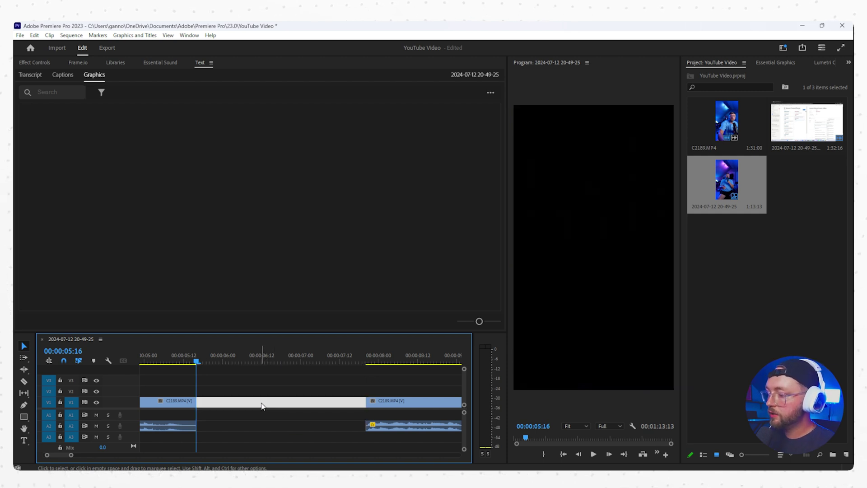
key("Delete")
Save the project and play the sequence from the start through the first cut
scroll(208, 400, "down", 5)
left_click_drag(207, 360, 141, 361)
key("ctrl+s")
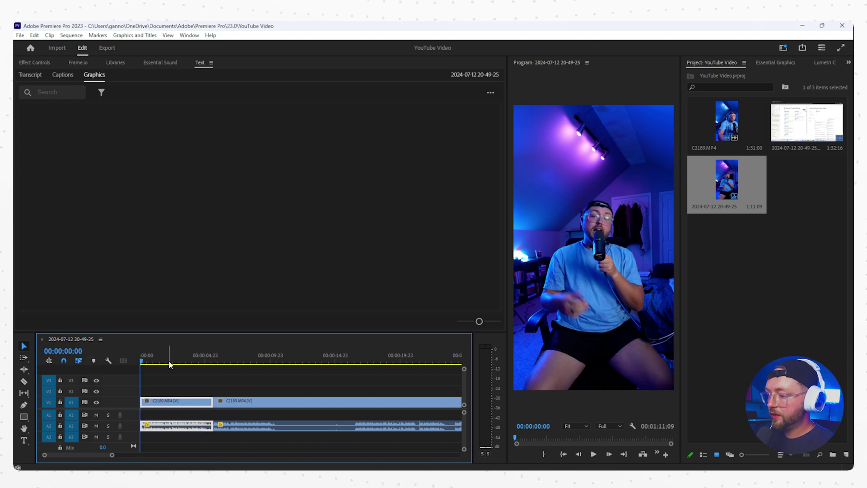
key("space")
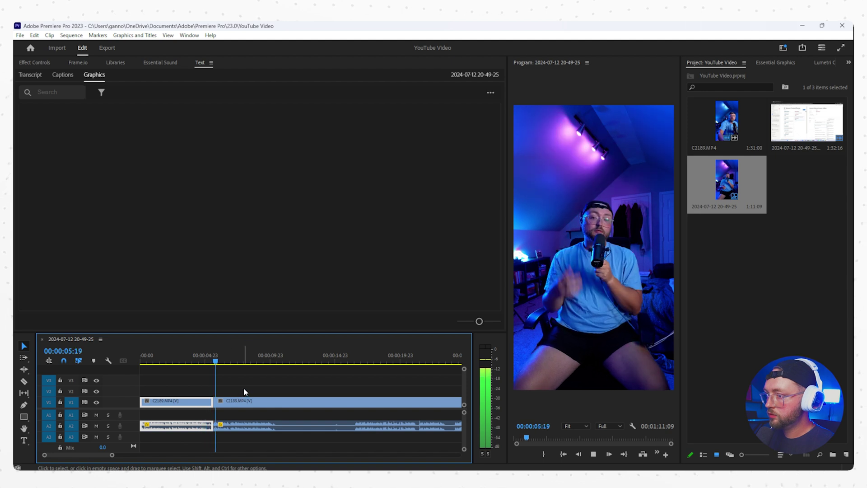
key("space")
Split off the short leftover silence beside the first cut and ripple delete it
scroll(210, 414, "up", 8)
key("c")
left_click(253, 427)
key("v")
left_click(263, 427)
key("shift+Delete")
Play past the tightened cut and continue cutting the remaining silences and unwanted sections out of the linked clip
key("space")
scroll(259, 382, "down", 5)
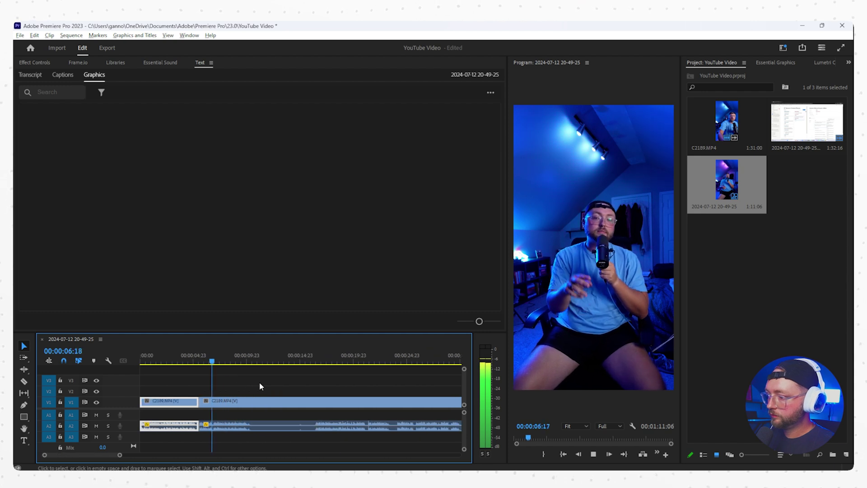
scroll(225, 395, "down", 4)
scroll(212, 400, "up", 8)
left_click(200, 399)
key("c")
left_click(188, 409)
scroll(217, 409, "down", 4)
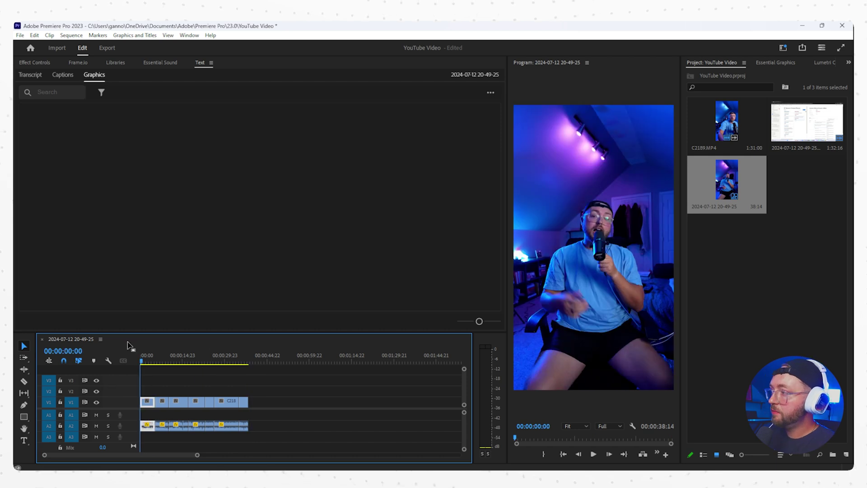
Start a media export of the edited sequence
left_click(22, 38)
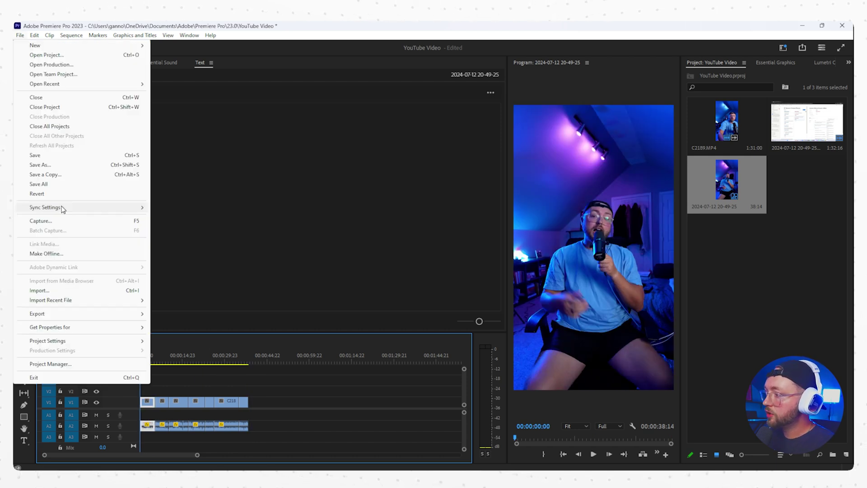
mouse_move(81, 313)
left_click(178, 316)
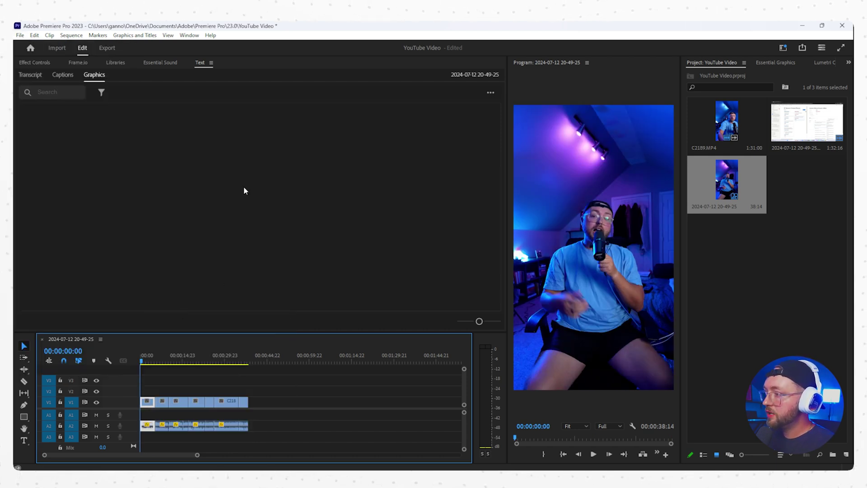
Export the edited sequence to the Desktop as YouTube Rotoscoping Tutorial.mp4 in H.264 with the Match Source - Adaptive High Bitrate preset
left_click(196, 176)
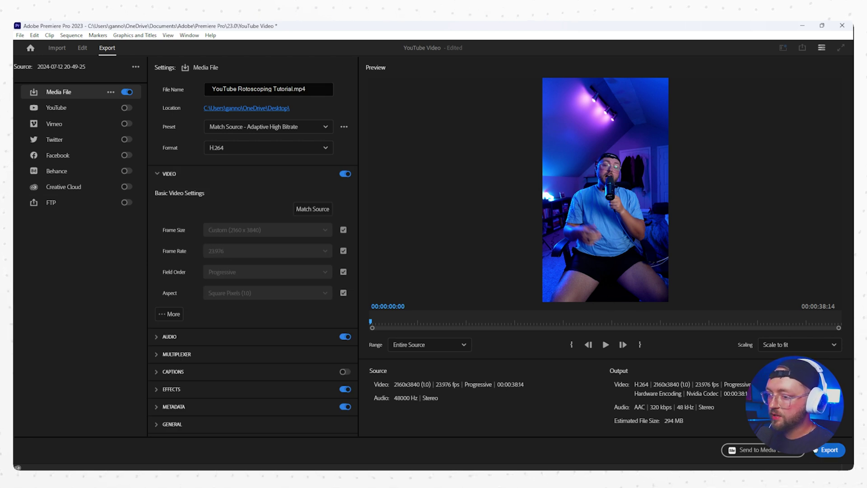
left_click(828, 449)
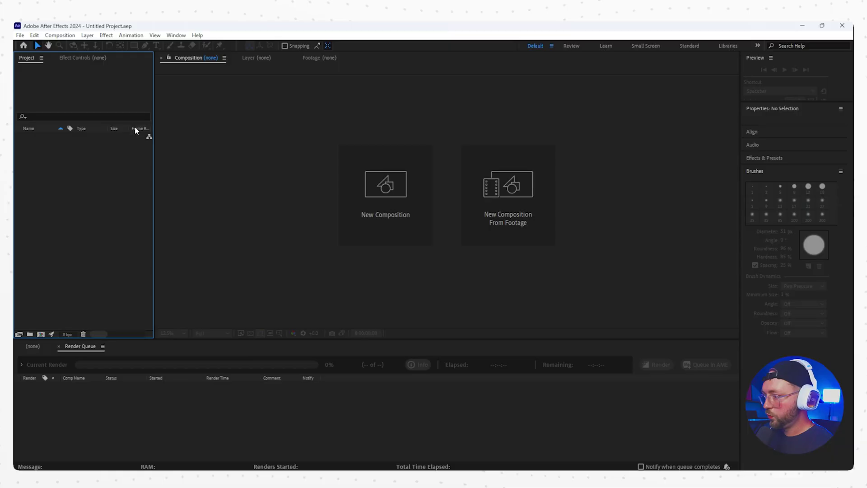
Switch to After Effects, import the YouTube Rotoscoping Tutorial video from the Desktop and create a composition from it in the timeline
left_click(34, 347)
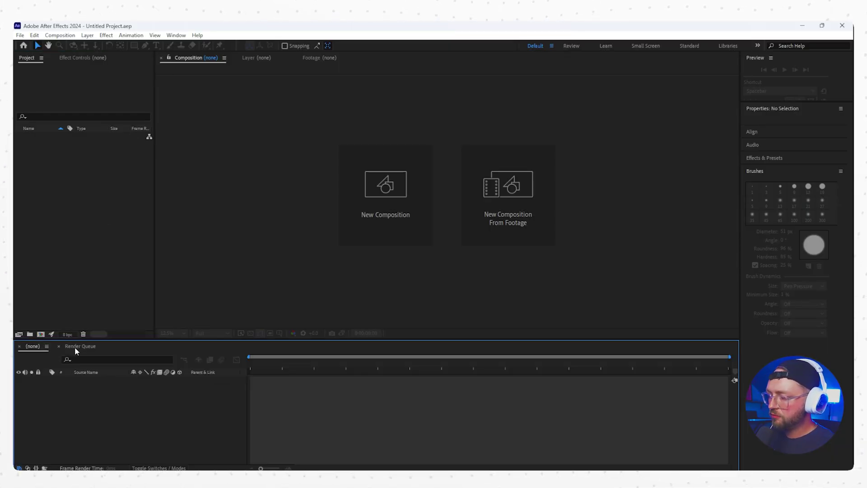
right_click(88, 211)
left_click(81, 218)
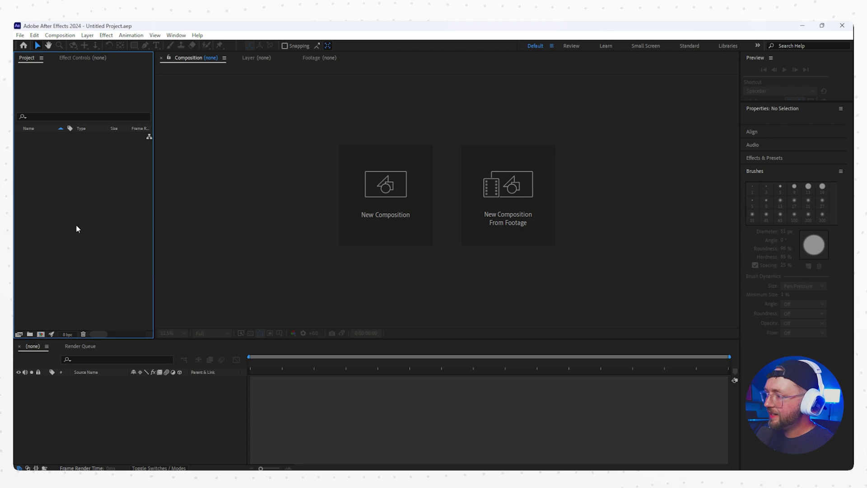
right_click(96, 220)
mouse_move(121, 265)
left_click(226, 266)
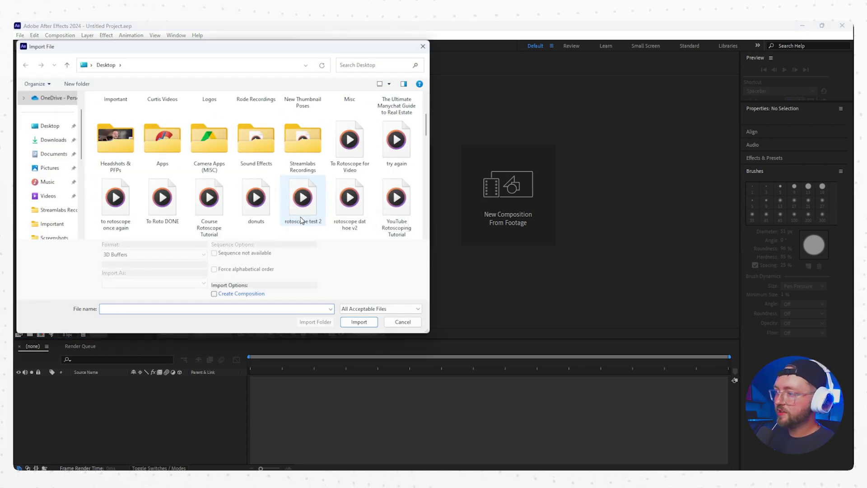
double_click(401, 213)
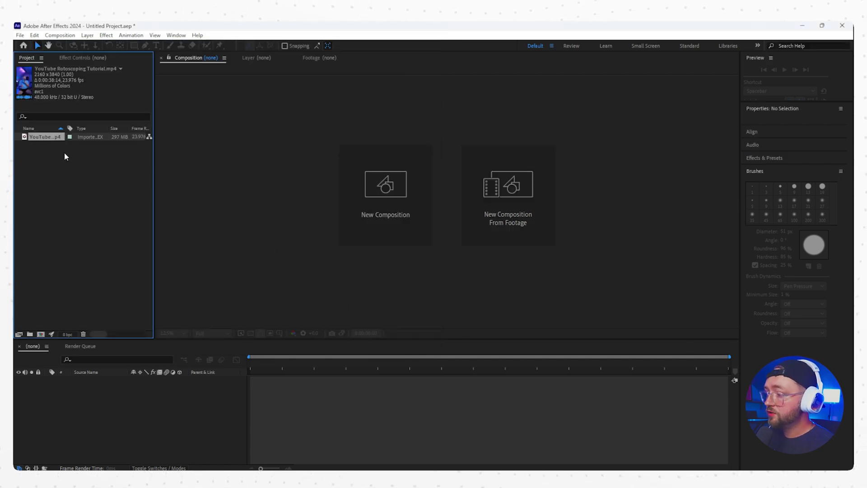
left_click_drag(248, 367, 294, 404)
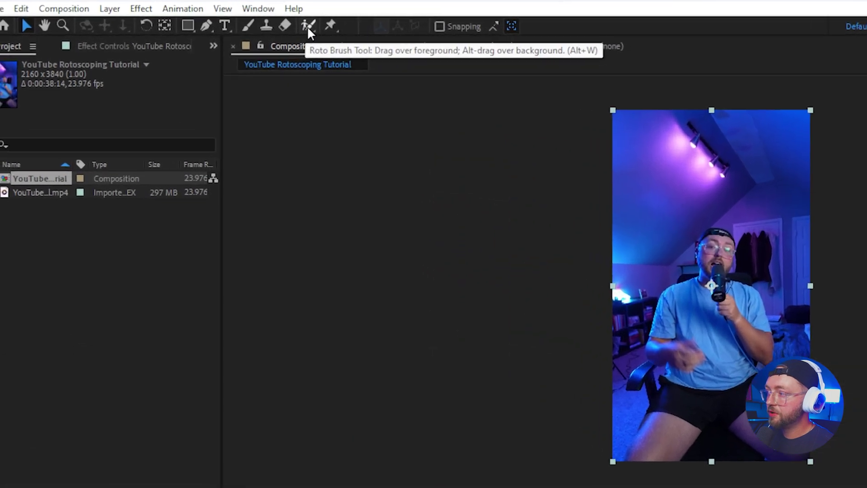
Open the clip in the Layer view with the Roto Brush tool and paint a foreground stroke over the man
left_click(350, 24)
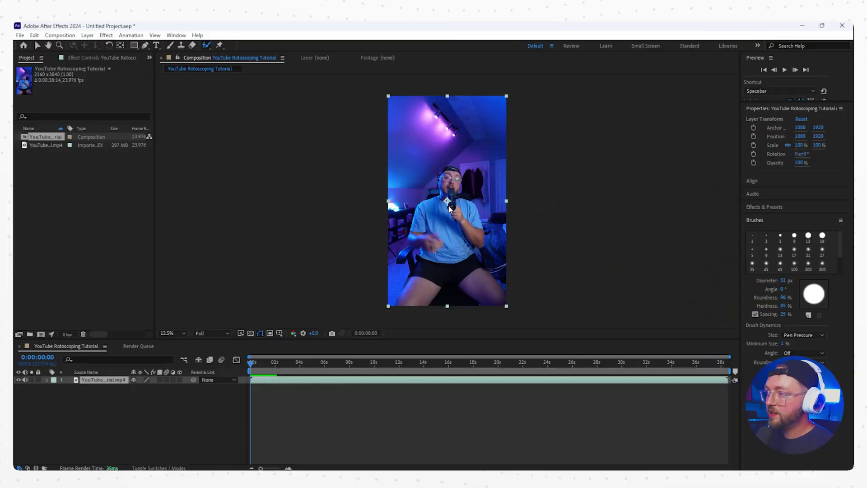
double_click(449, 208)
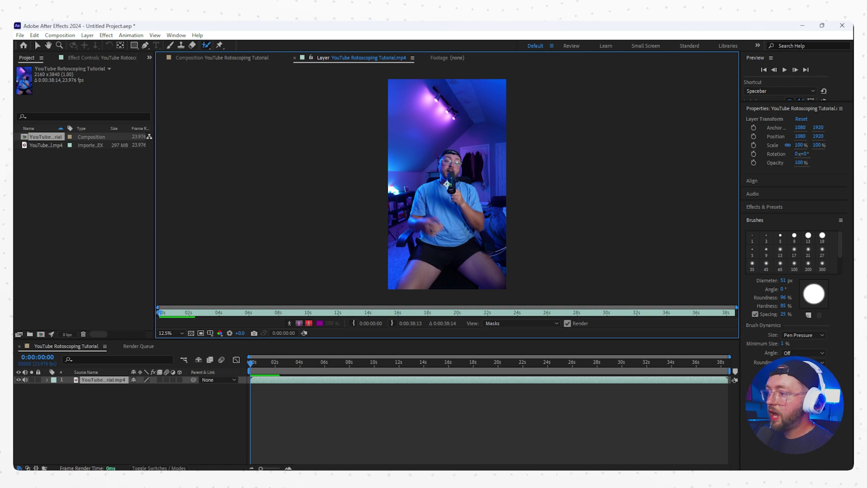
mouse_move(450, 158)
left_mouse_down()
mouse_move(450, 179)
mouse_move(422, 211)
mouse_move(431, 241)
mouse_move(420, 275)
mouse_move(441, 245)
mouse_move(495, 282)
mouse_move(455, 166)
left_mouse_up()
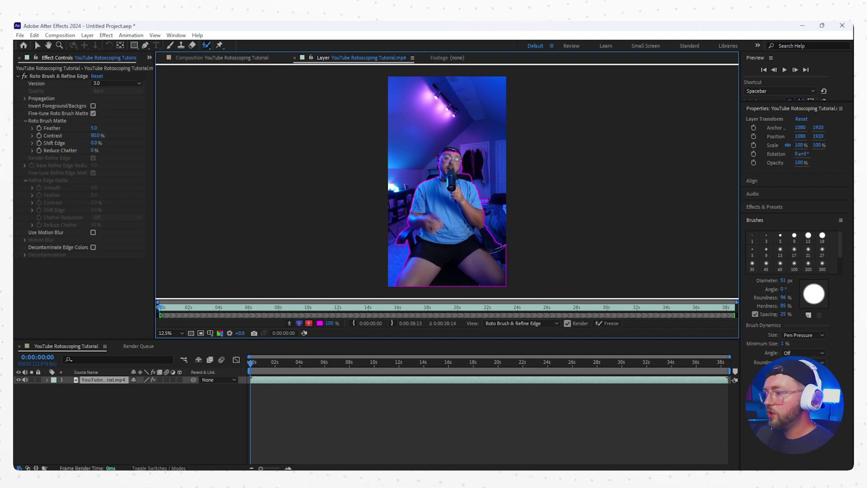
Add the backwards cap and the ear to the Roto Brush selection with a foreground stroke around the head
scroll(447, 158, "up", 6)
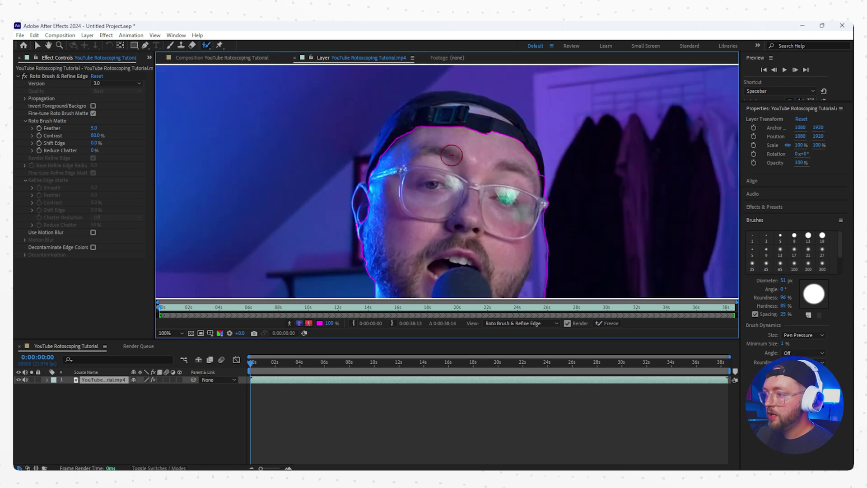
scroll(452, 155, "down", 4)
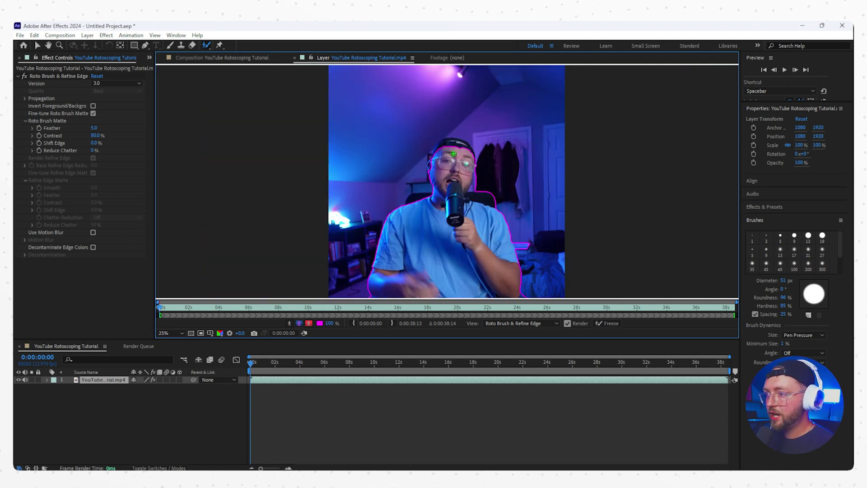
scroll(449, 154, "up", 4)
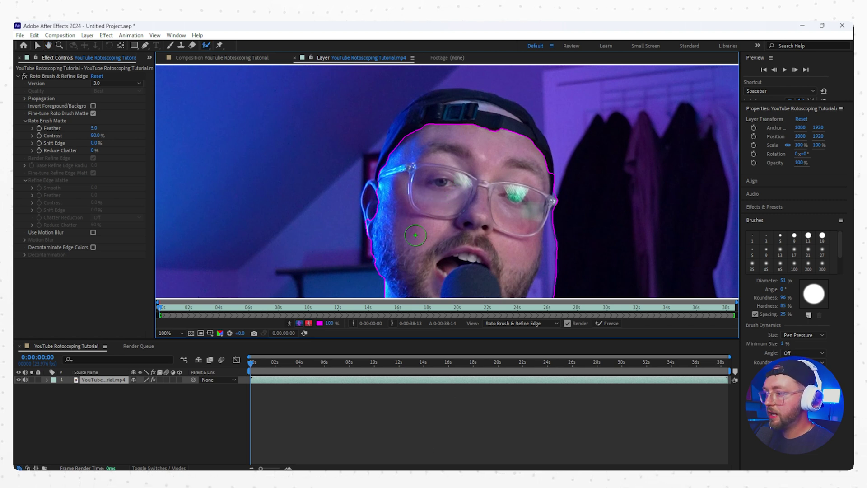
scroll(426, 210, "down", 4)
scroll(448, 207, "up", 4)
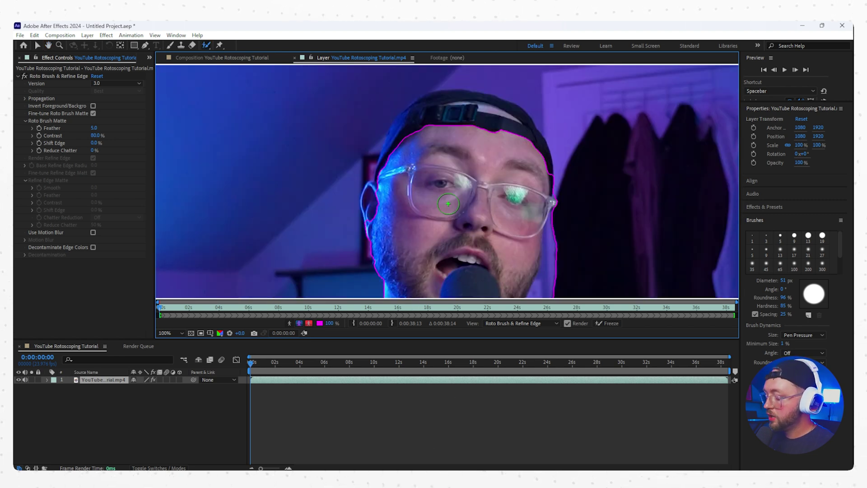
key("space")
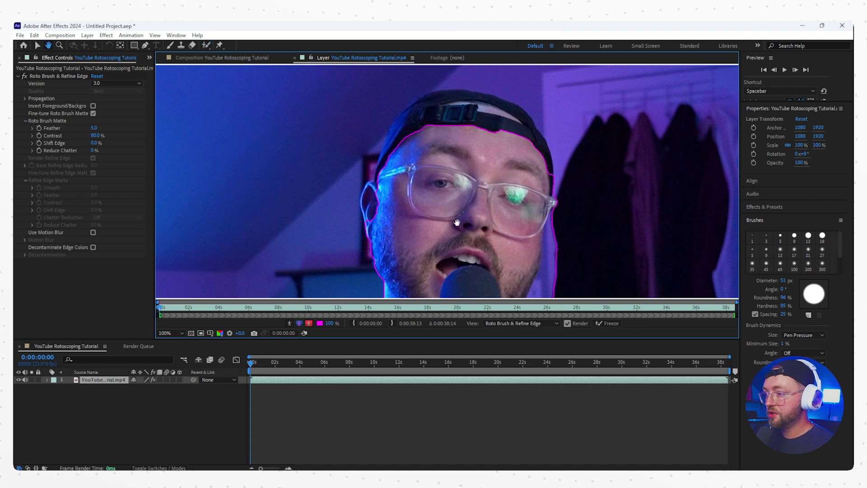
mouse_move(467, 241)
left_mouse_down()
mouse_move(411, 127)
mouse_move(505, 184)
mouse_move(449, 248)
left_mouse_up()
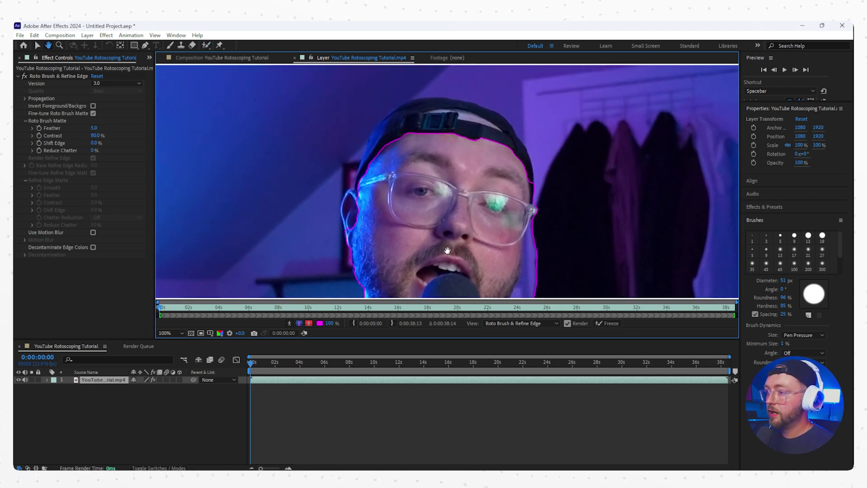
mouse_move(361, 233)
left_mouse_down()
mouse_move(356, 203)
mouse_move(407, 123)
mouse_move(433, 113)
mouse_move(470, 116)
mouse_move(525, 171)
left_mouse_up()
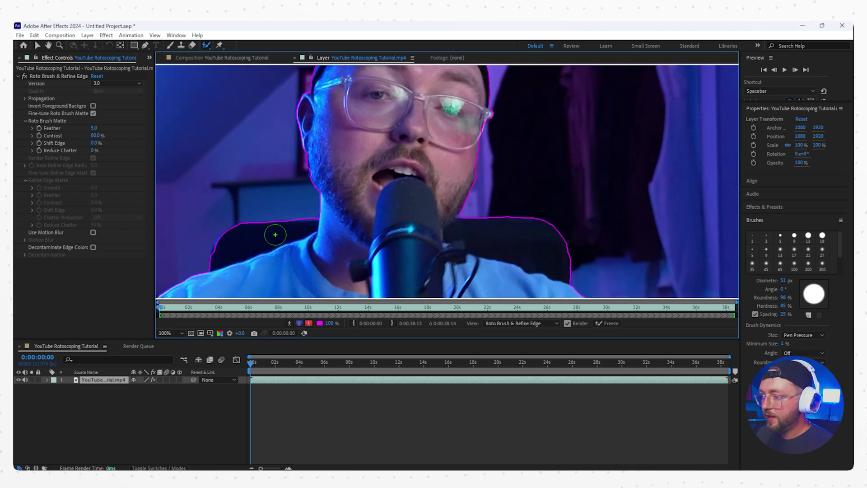
Remove the stack of books beside the man's arm from the Roto Brush selection with a background stroke
scroll(288, 225, "down", 4)
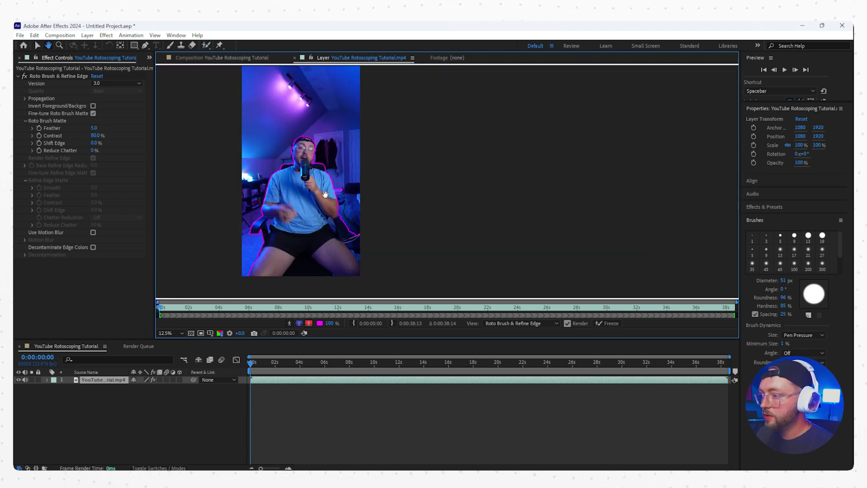
scroll(340, 191, "up", 6)
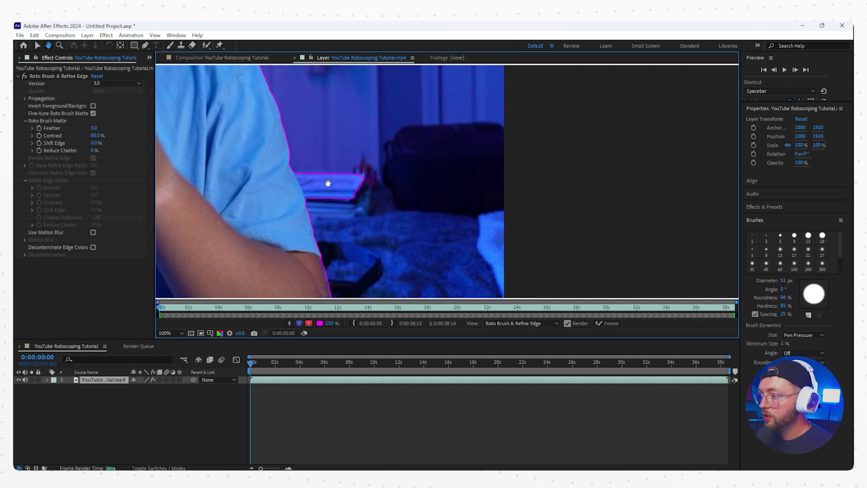
left_click_drag(311, 171, 328, 208)
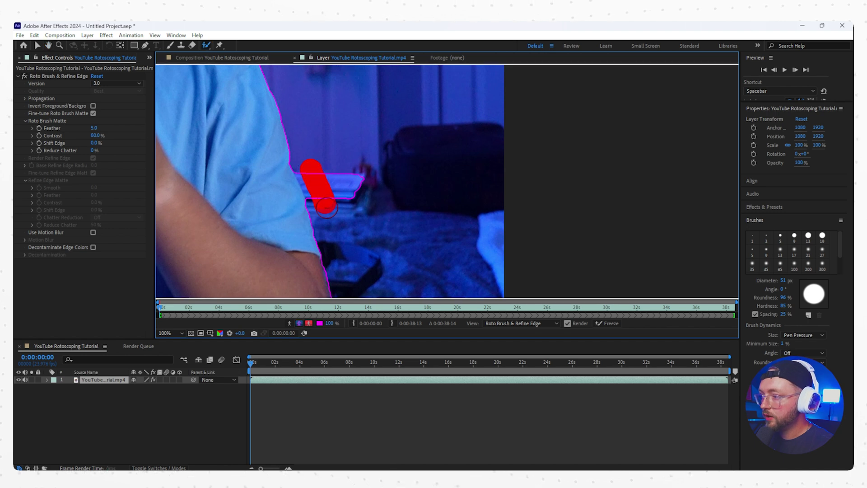
scroll(343, 212, "down", 3)
left_click_drag(398, 225, 401, 152)
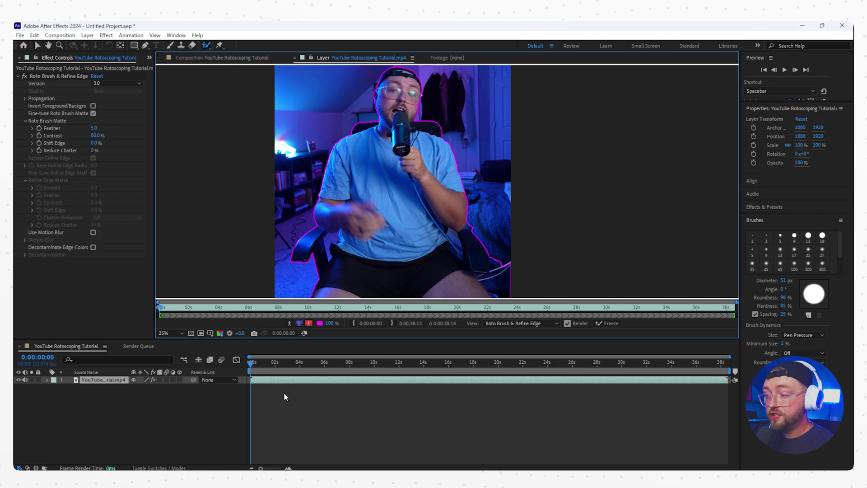
Preview the Roto Brush selection, propagate it through the clip to the last frame and freeze it
scroll(401, 177, "down", 1)
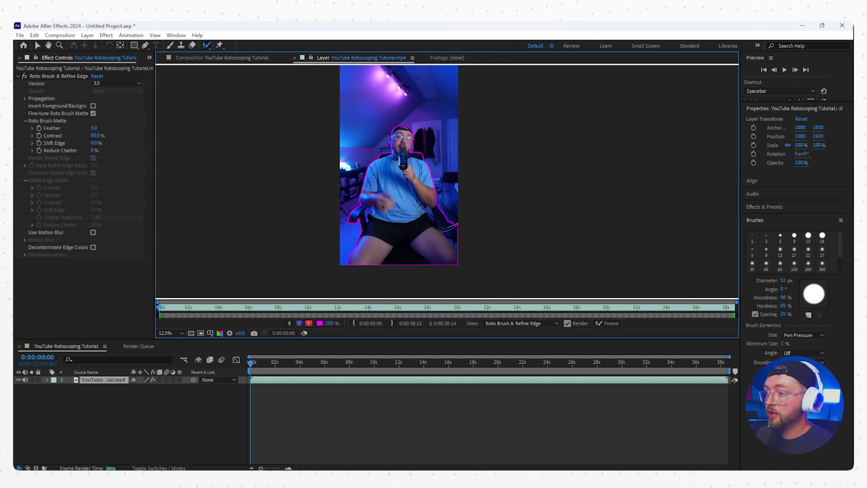
scroll(401, 178, "up", 2)
scroll(401, 176, "down", 1)
key("space")
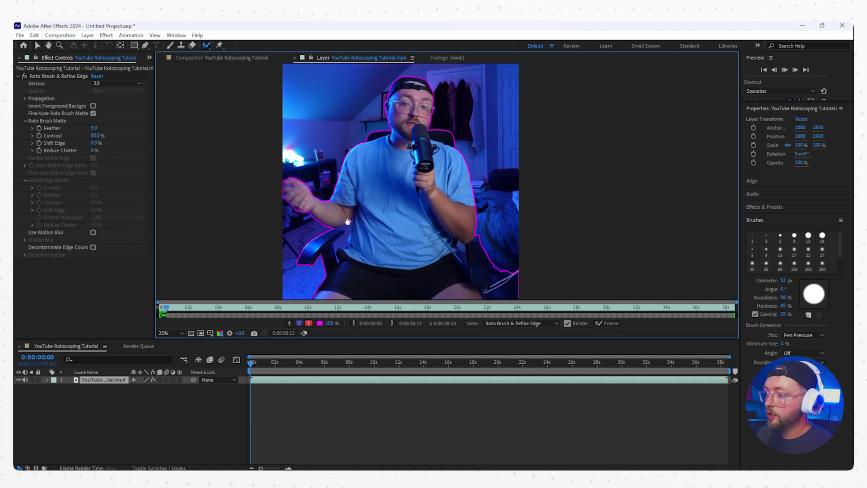
left_click(321, 364)
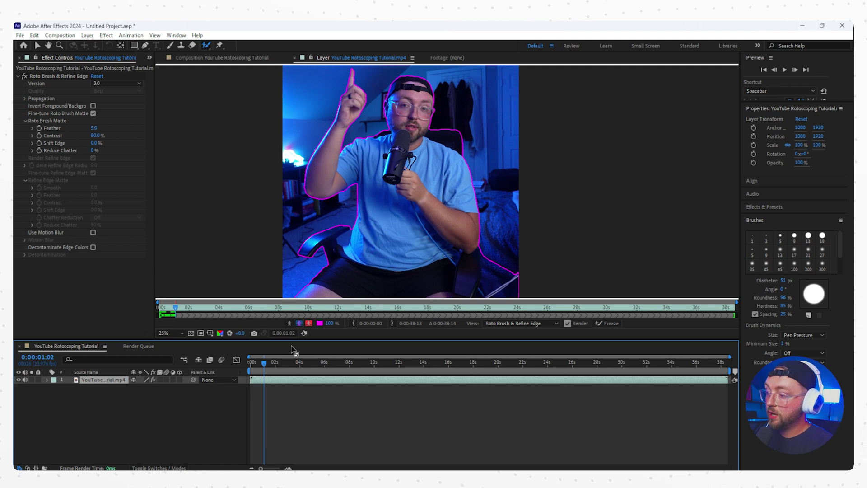
left_click_drag(265, 364, 728, 383)
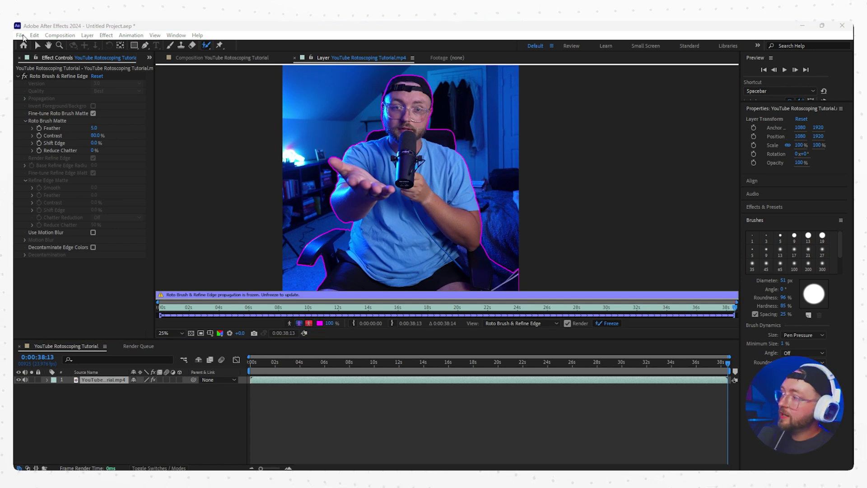
left_click(245, 168)
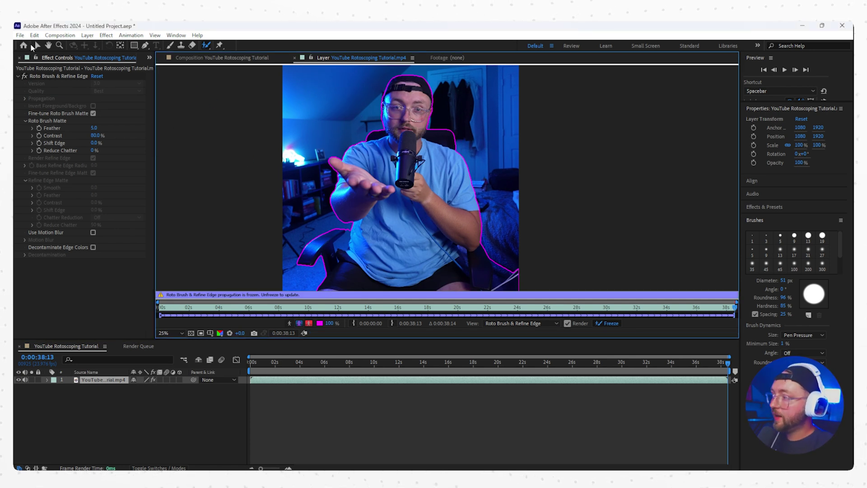
Add the YouTube Rotoscoping Tutorial composition to the render queue
left_click(20, 35)
mouse_move(149, 179)
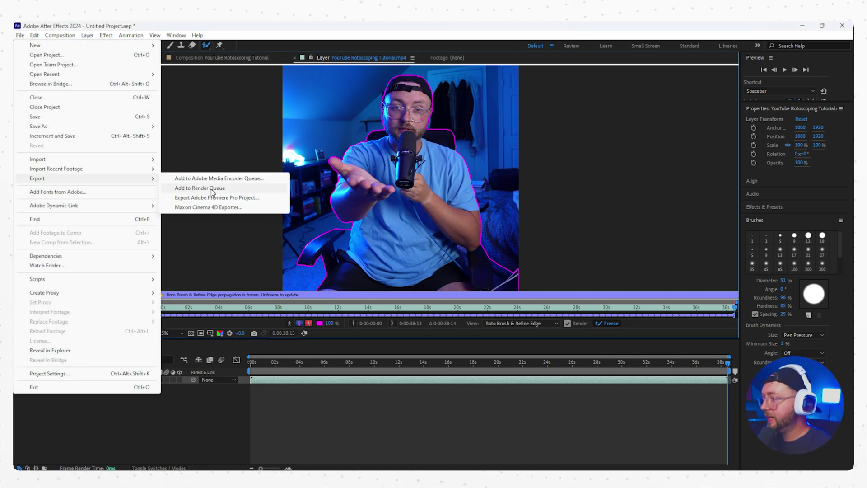
left_click(212, 188)
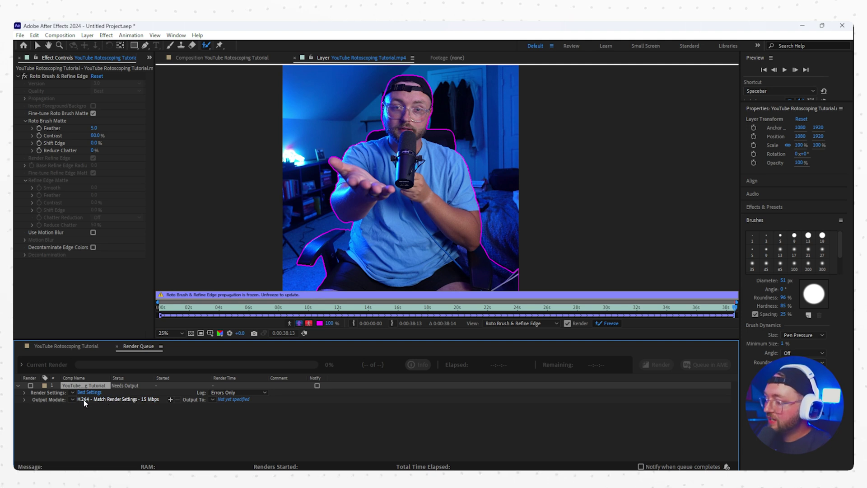
Set the output module to QuickTime format with RGB + Alpha channels
left_click(114, 400)
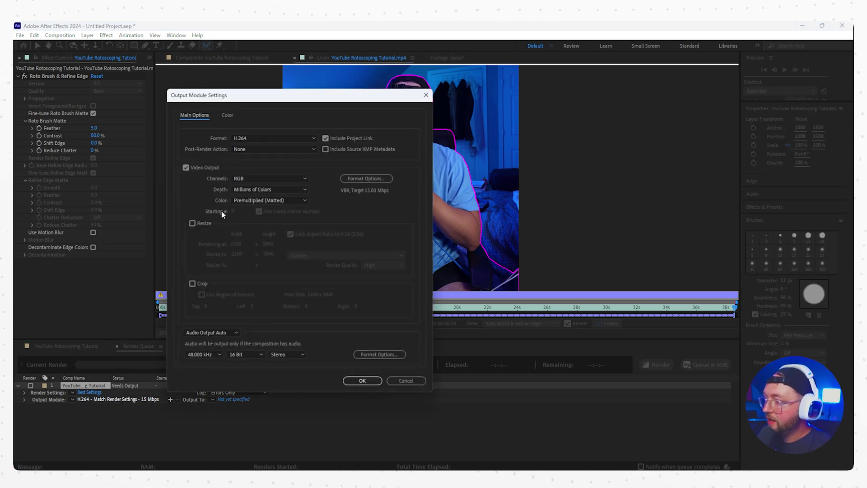
left_click(240, 140)
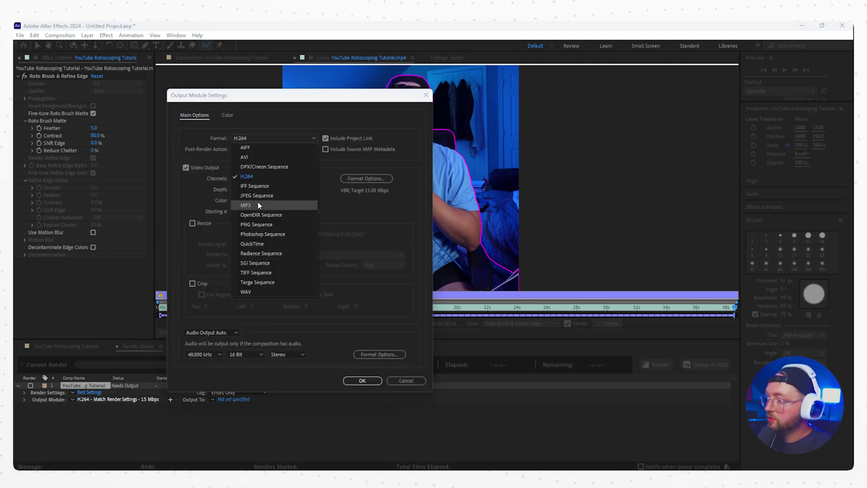
left_click(253, 244)
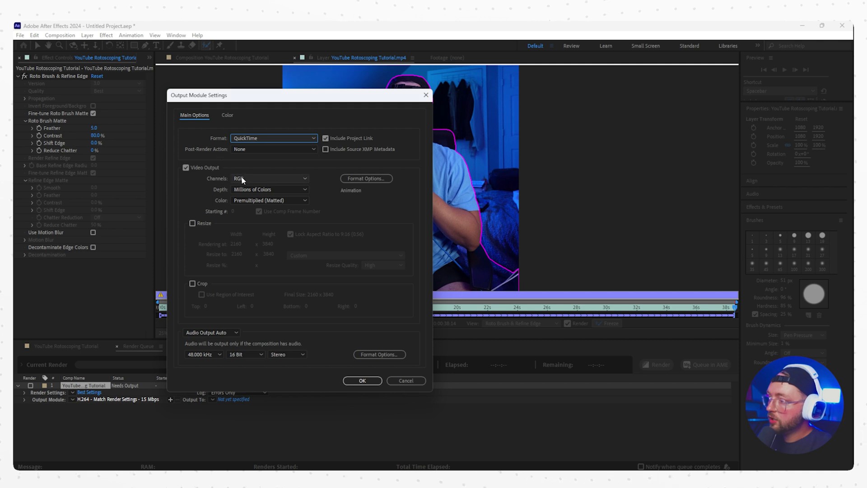
left_click(242, 178)
left_click(261, 208)
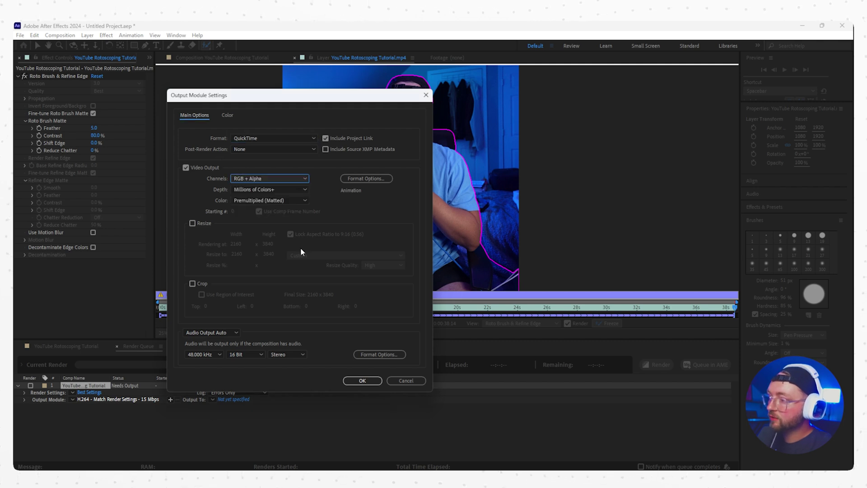
left_click(362, 381)
Set the render output to YouTube Rotoscoping Tutorial.mov on the Desktop and switch to the composition view
left_click(240, 400)
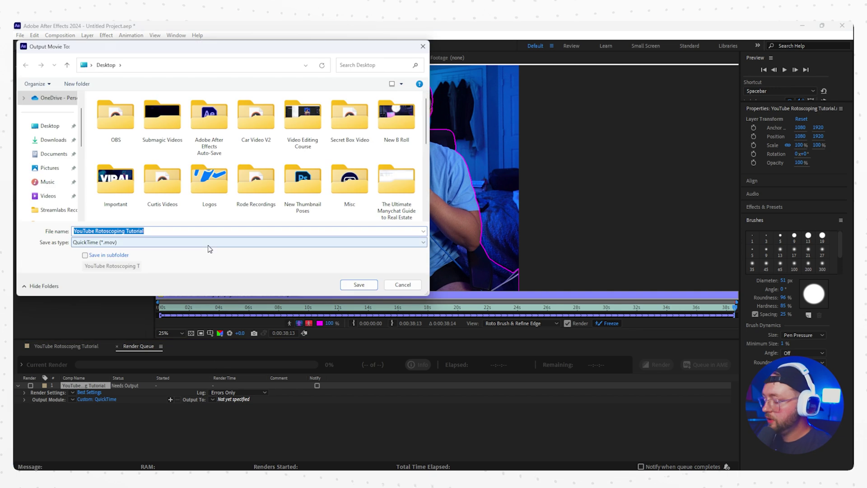
left_click(358, 285)
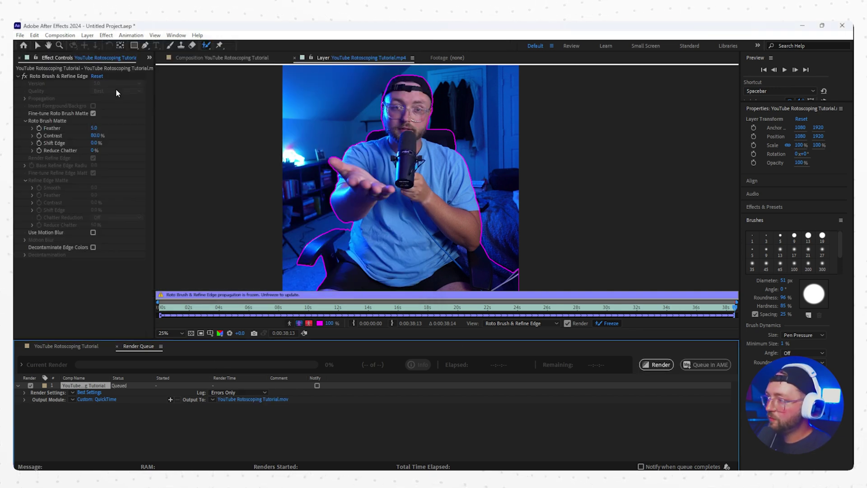
left_click(197, 58)
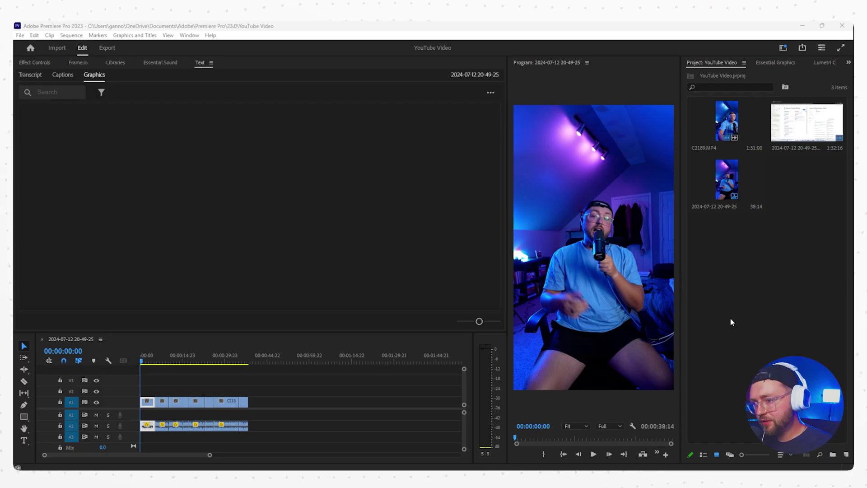
Import YouTube Rotoscoping Tutorial.mov from the Desktop and place it in the sequence on V2 after the existing clips
right_click(744, 263)
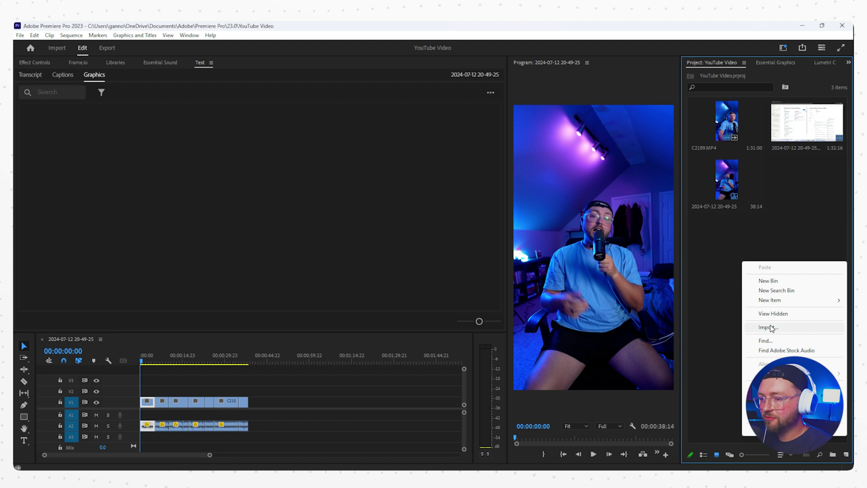
left_click(765, 328)
scroll(52, 180, "up", 3)
left_click(50, 156)
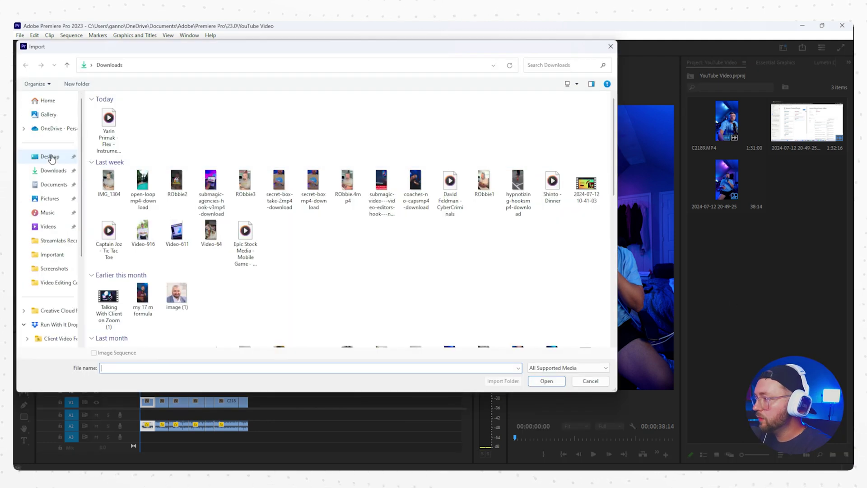
double_click(397, 244)
left_click_drag(807, 185, 332, 389)
Unlink the rotoscoped clip's audio from its video and delete the audio
right_click(334, 390)
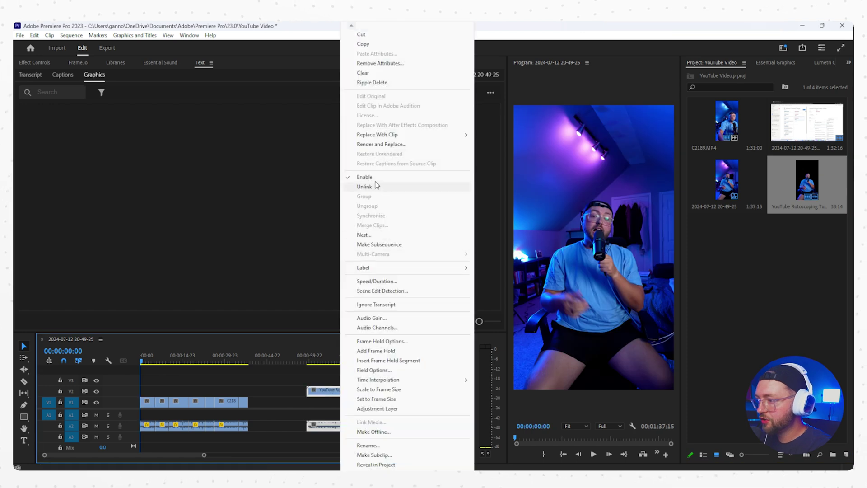
left_click(364, 187)
left_click(322, 427)
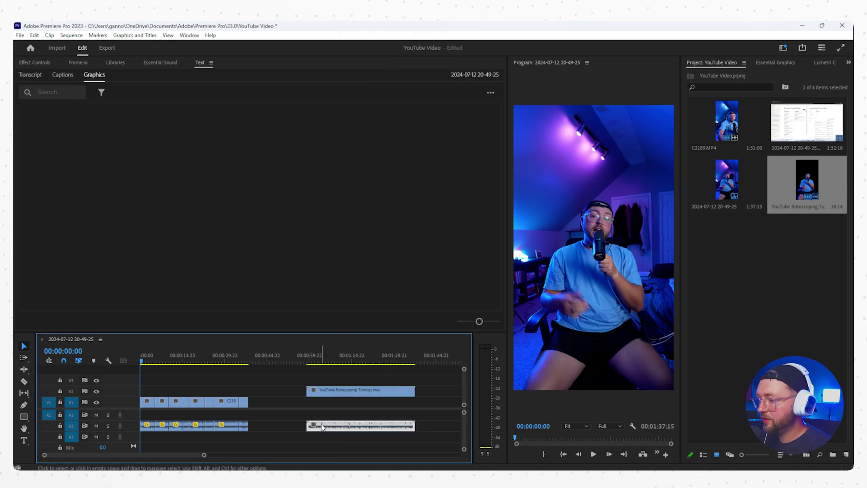
key("Delete")
Move the rotoscoped clip to track V3 at the start of the sequence, above the C2189.MP4 clips
left_click_drag(327, 392, 161, 384)
left_click(153, 390)
key("backslash")
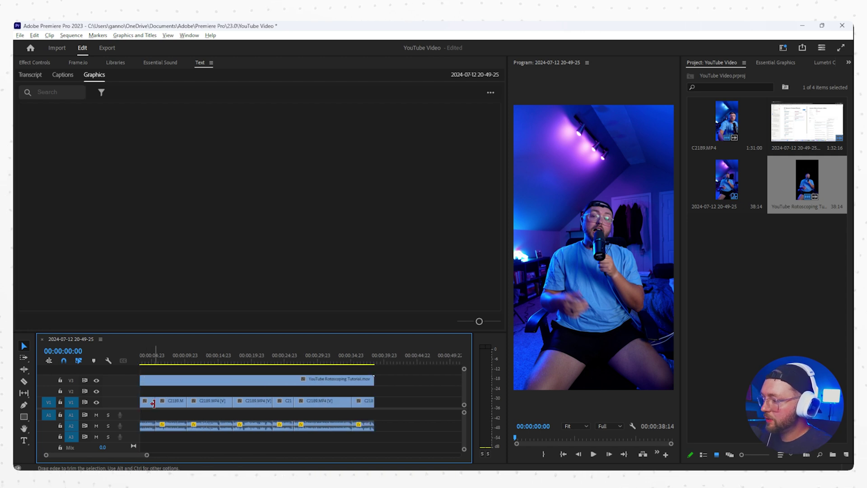
Hide track V1 temporarily and scrub the rotoscoped clip to check the cutout, then show V1 again
left_click(158, 366)
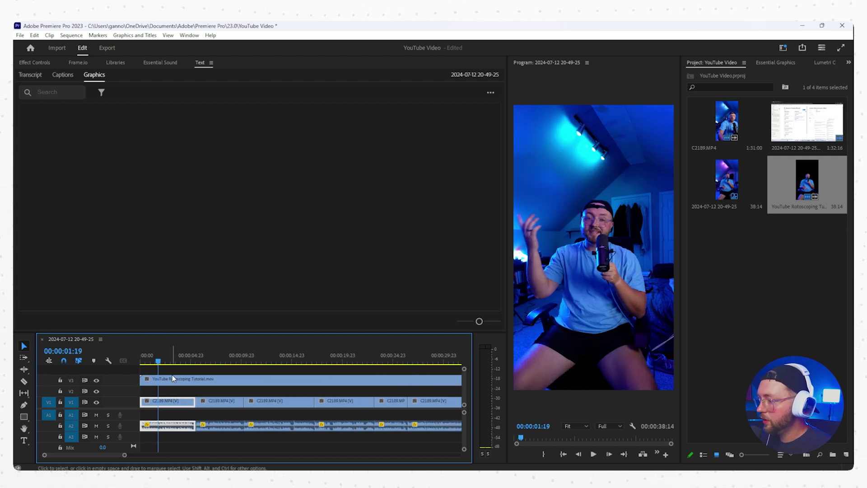
left_click(96, 402)
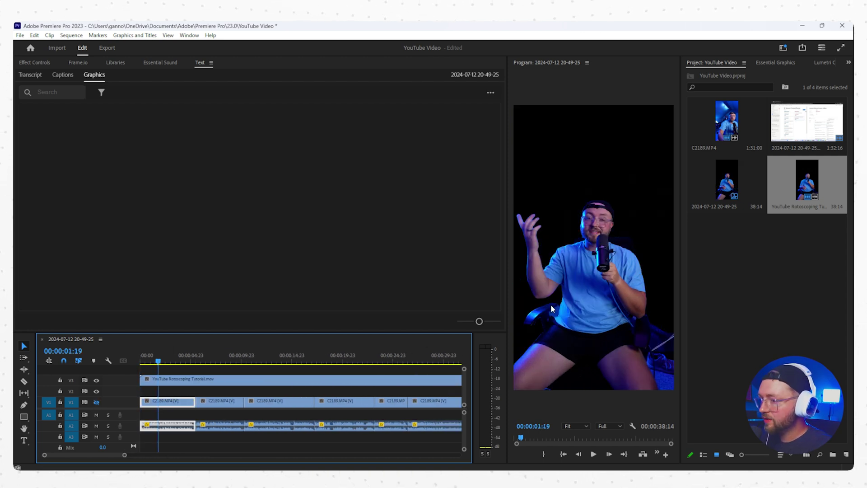
left_click_drag(158, 361, 214, 365)
key("Home")
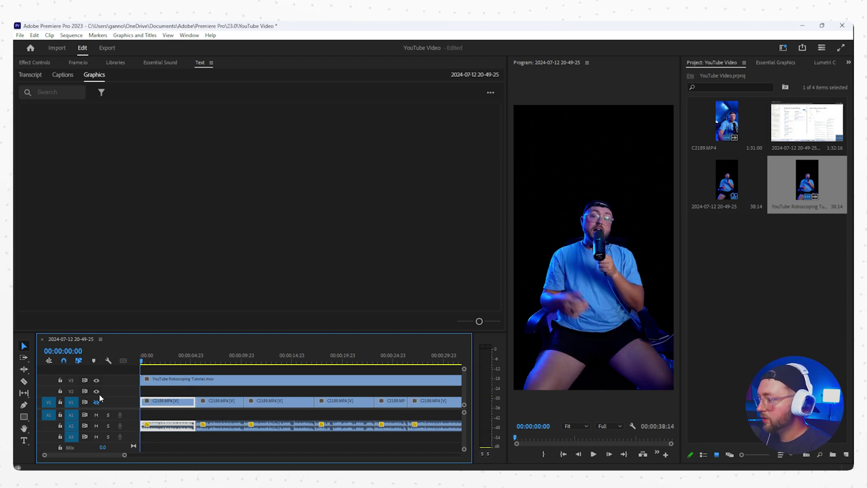
left_click(97, 402)
scroll(186, 394, "down", 3)
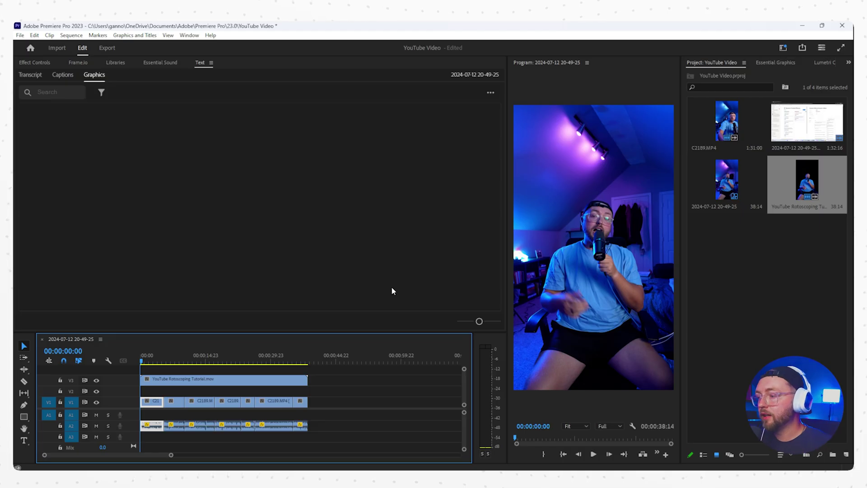
Import the eight Photo Jun 14 2024 screenshots from the Desktop and place the 11 47 40 AM one on V4 at the start
right_click(750, 276)
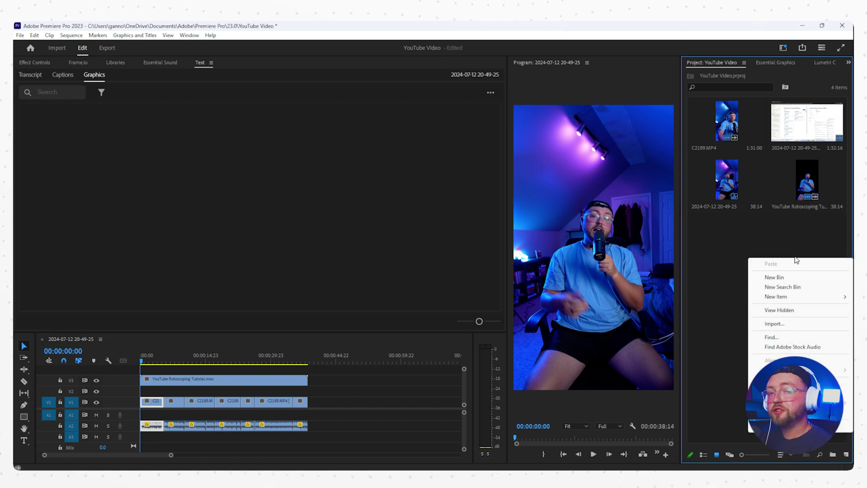
left_click(775, 323)
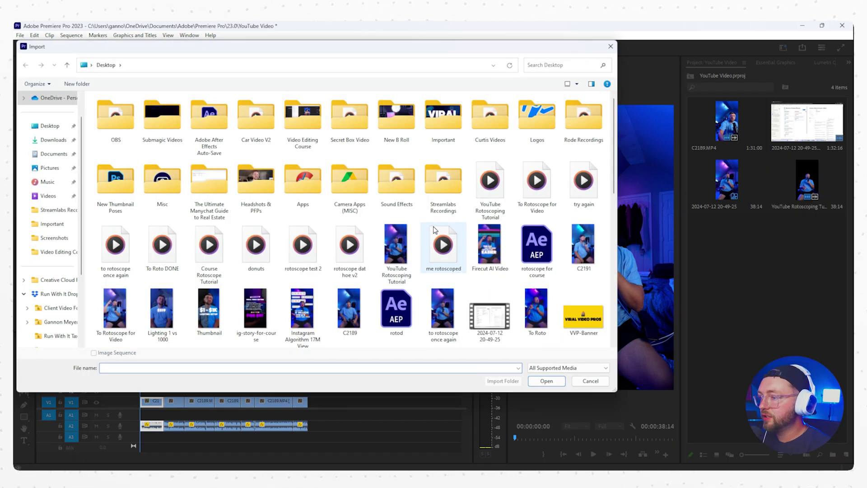
scroll(429, 240, "down", 10)
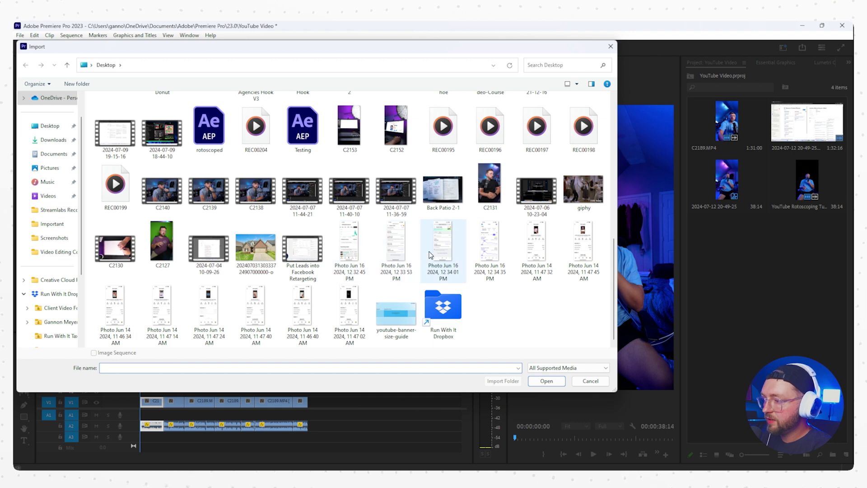
left_click(534, 246)
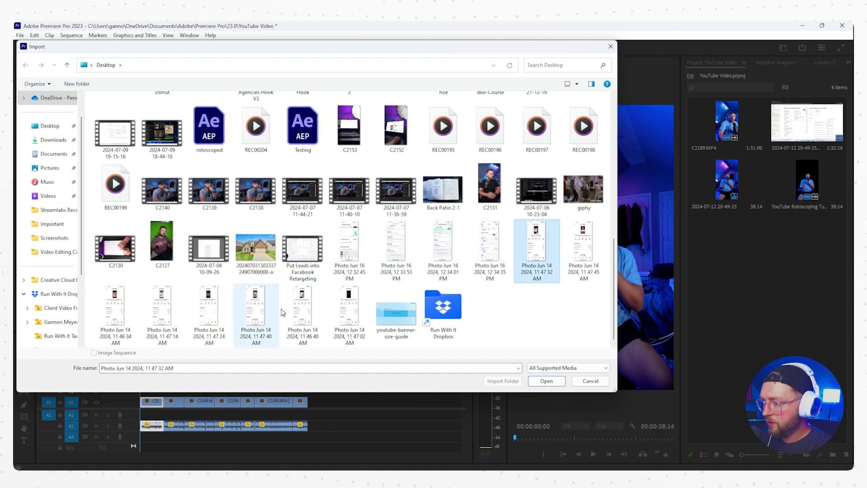
left_click(357, 309, "shift")
left_click(539, 382)
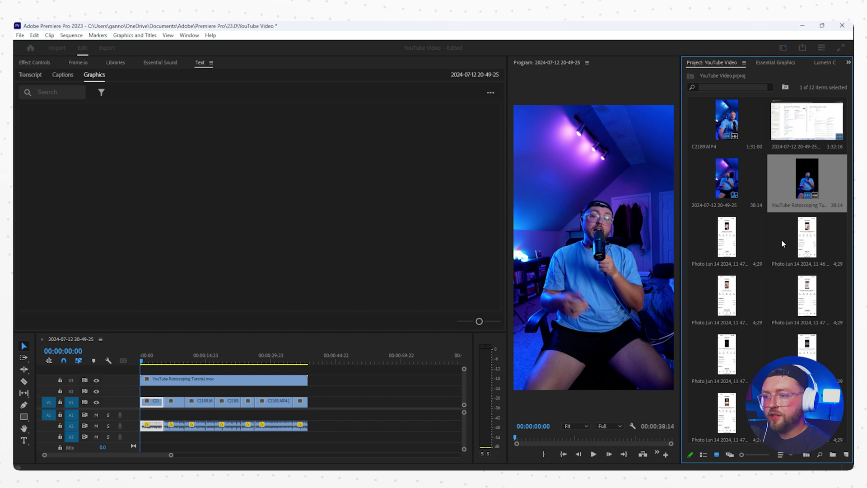
left_click_drag(733, 289, 152, 368)
scroll(157, 384, "up", 1)
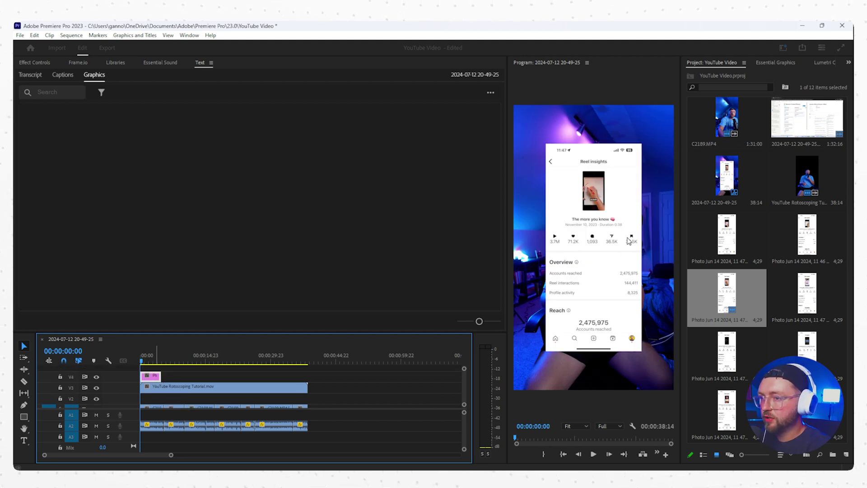
Find the Crop video effect and apply it to the screenshot clip on V4
left_click(817, 65)
left_click(833, 64)
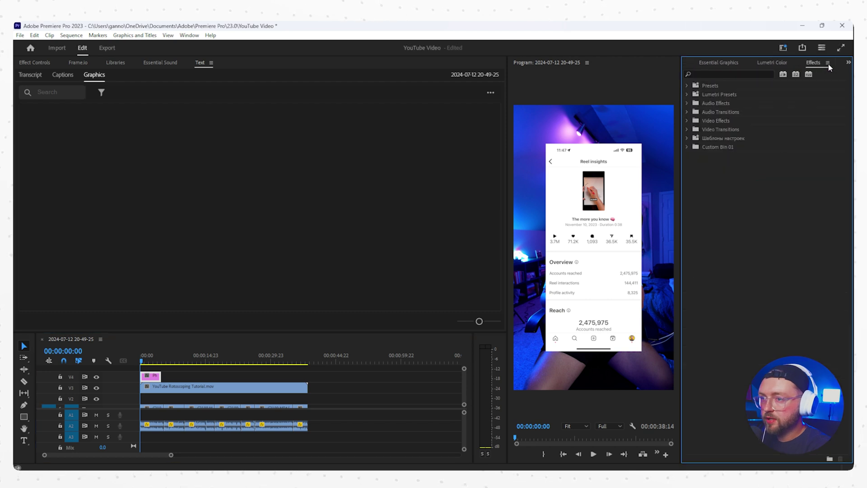
left_click(763, 73)
type("crop")
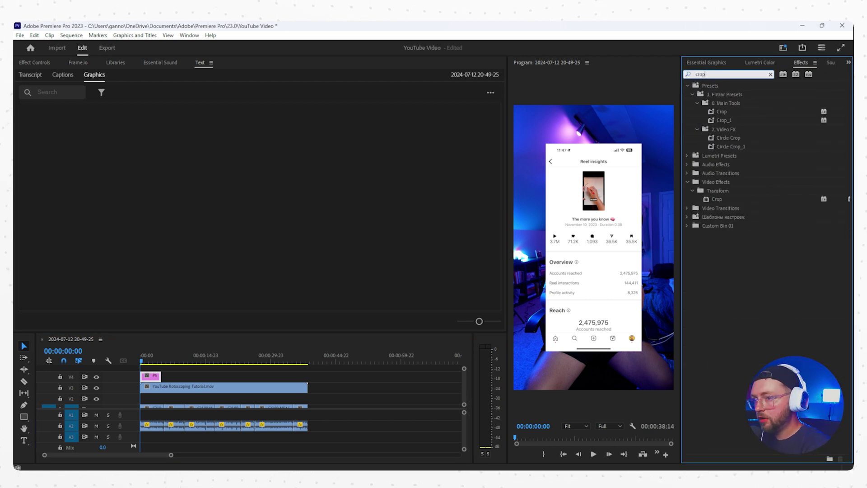
left_click_drag(717, 199, 151, 375)
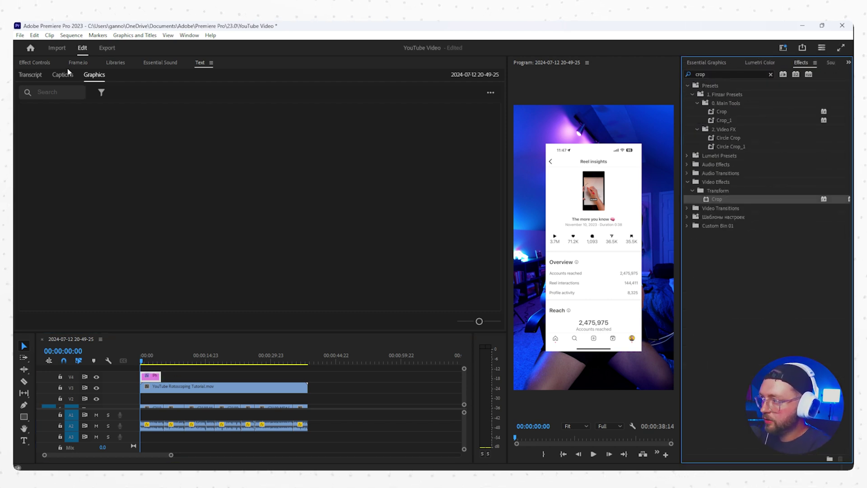
Crop the screenshot 41% from the top and 49% from the bottom, and preview the frame in full screen
left_click(41, 66)
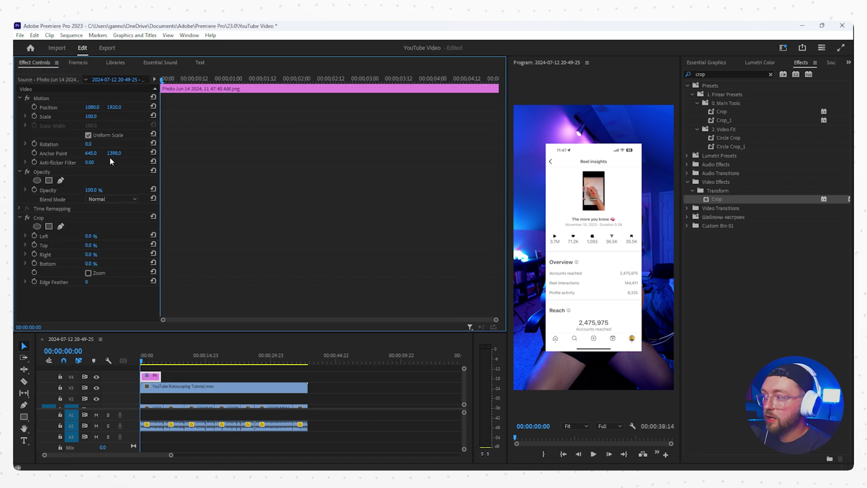
left_click_drag(88, 264, 139, 265)
left_click_drag(88, 245, 97, 246)
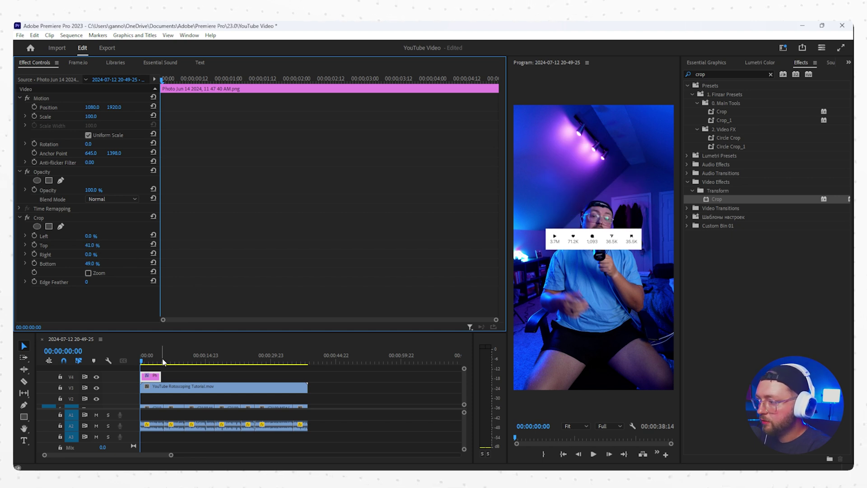
left_click(716, 74)
left_click(841, 48)
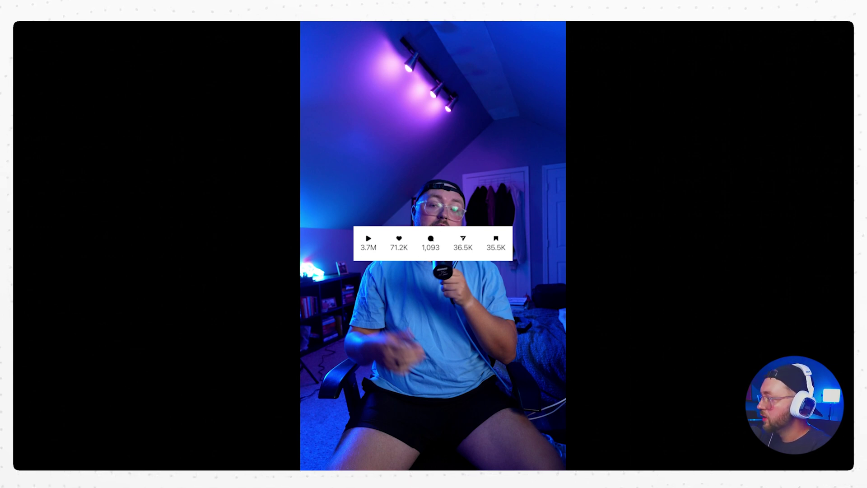
key("Escape")
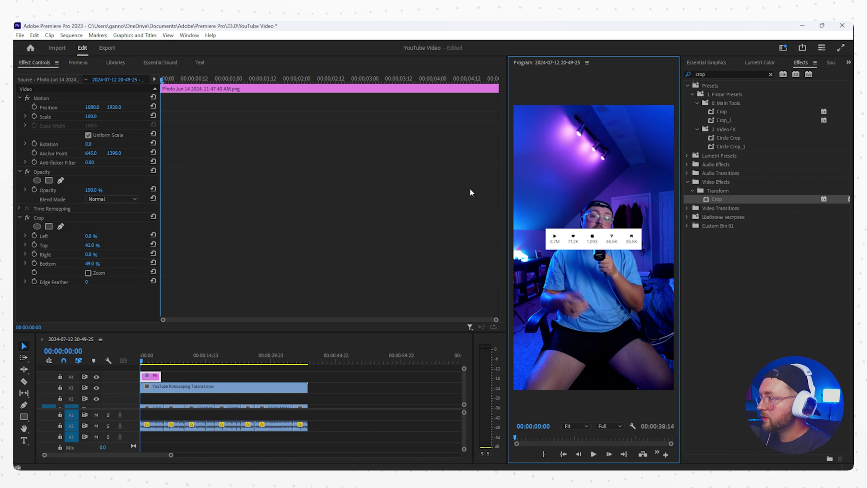
Find the Roughen Edges effect and apply it to the cropped screenshot clip
left_click(727, 74)
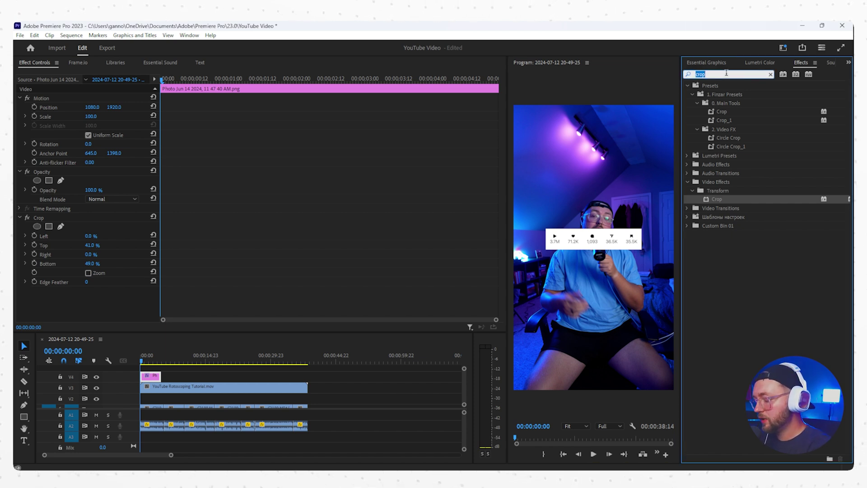
type("roughen")
left_click(738, 140)
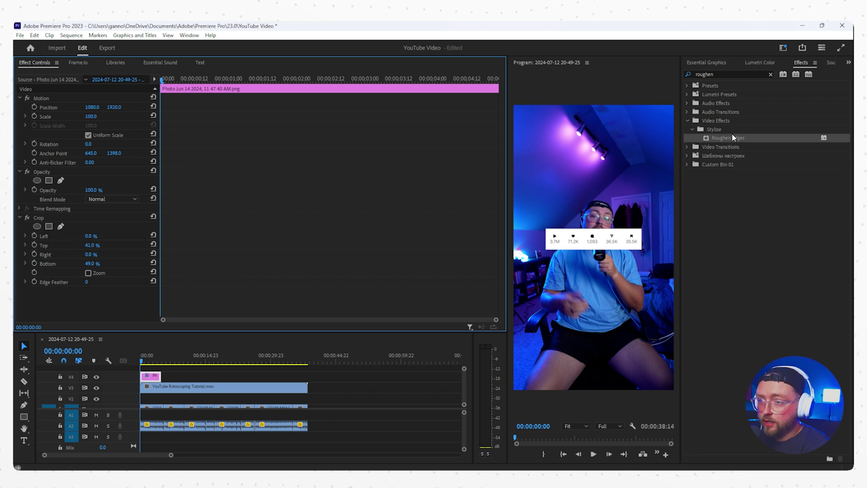
left_click_drag(736, 140, 157, 376)
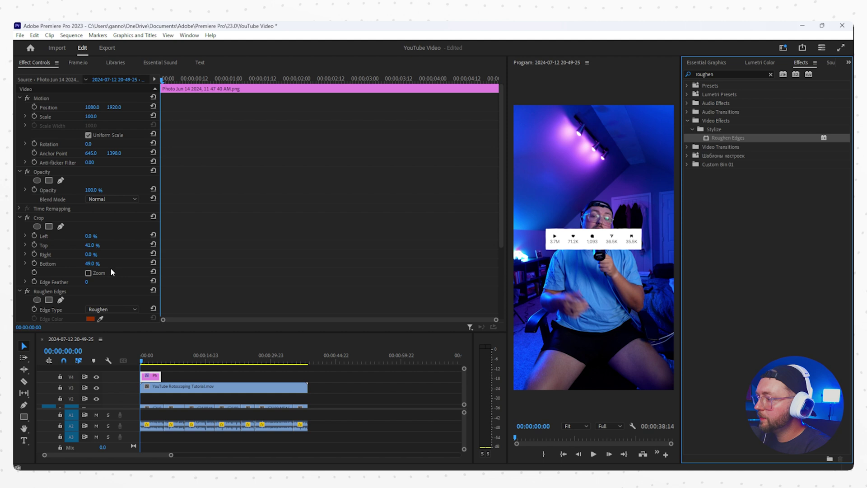
Set Roughen Edges to edge type Cut, border 62, edge sharpness 10 and fractal influence 0, and compare it on and off
scroll(110, 272, "down", 3)
left_click(105, 209)
left_click(101, 233)
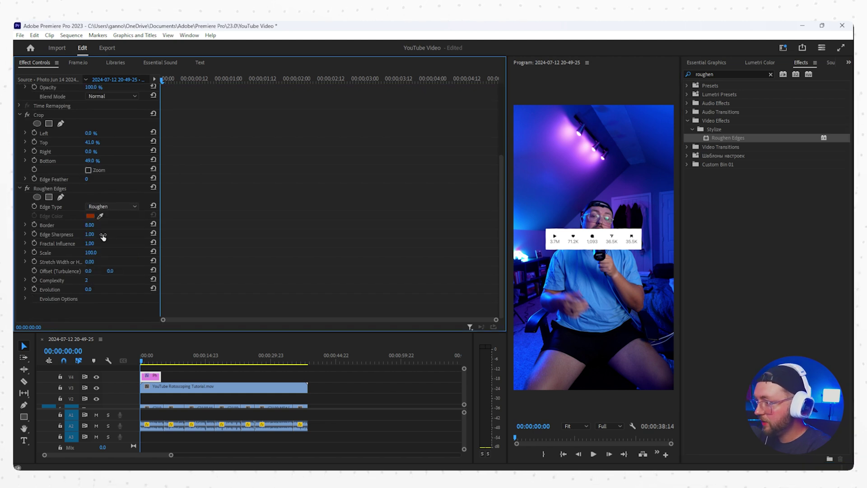
left_click_drag(90, 225, 49, 244)
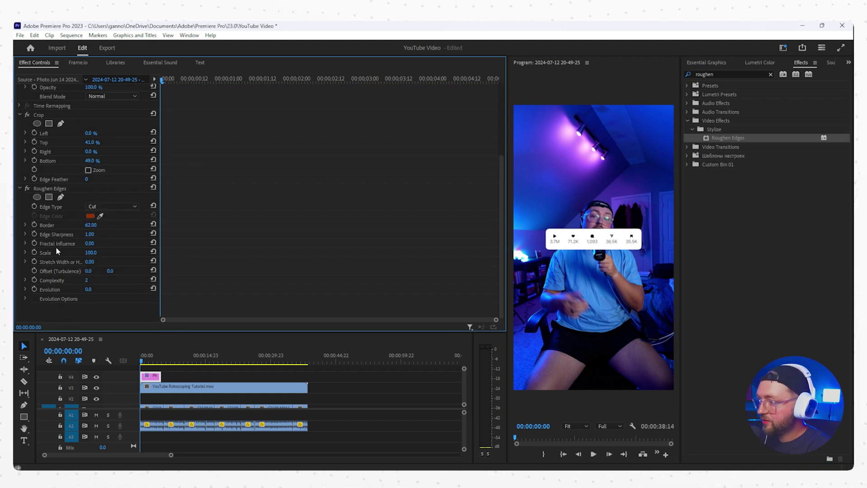
left_click_drag(91, 234, 101, 234)
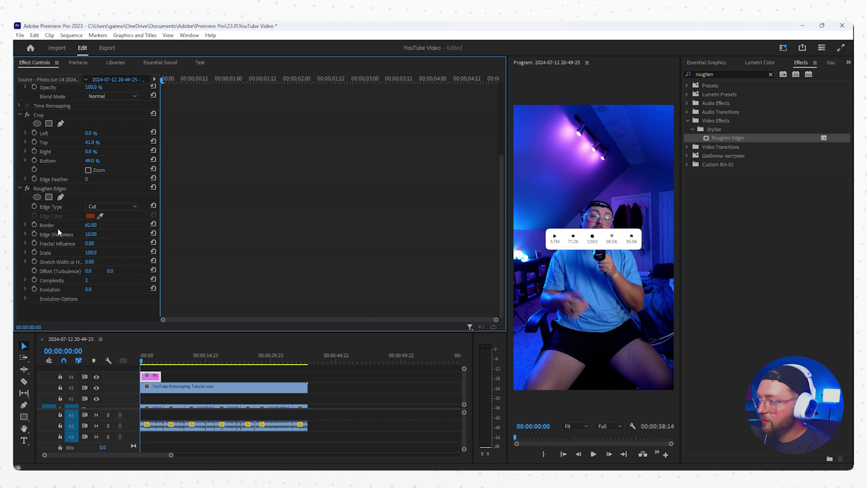
left_click(27, 189)
left_click(27, 190)
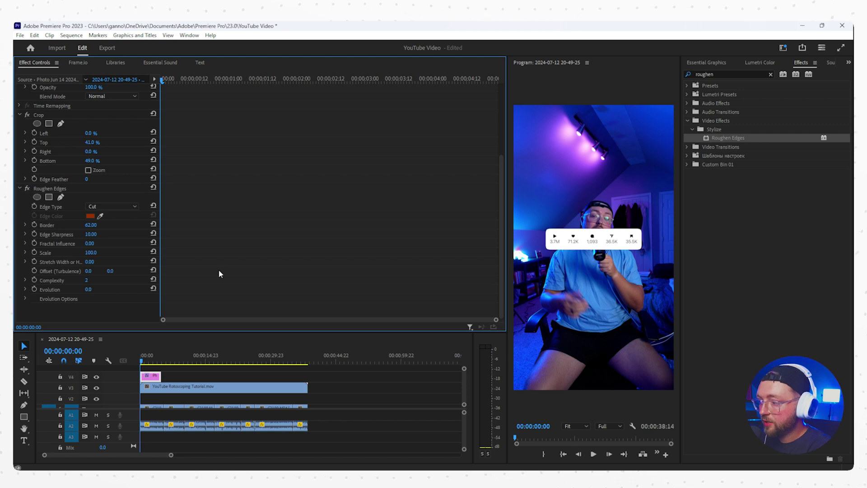
Move the screenshot clip to V2 beneath the rotoscoped clip and set its anchor point to 949, 2665
mouse_move(152, 376)
left_mouse_down()
mouse_move(152, 401)
mouse_move(156, 387)
left_mouse_up()
left_click(153, 397)
left_click_drag(114, 153, 229, 153)
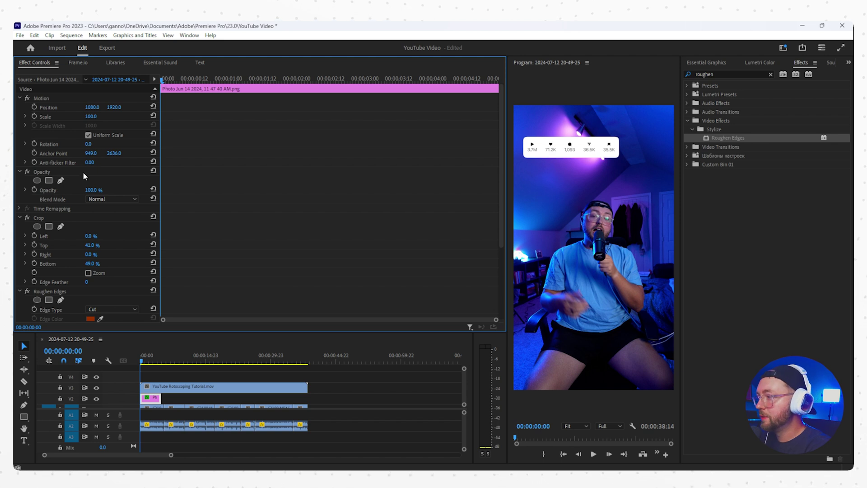
Enlarge the timeline area and add another imported reel-insights screenshot to V2 after the first one
left_click(257, 339)
left_click_drag(255, 333, 258, 274)
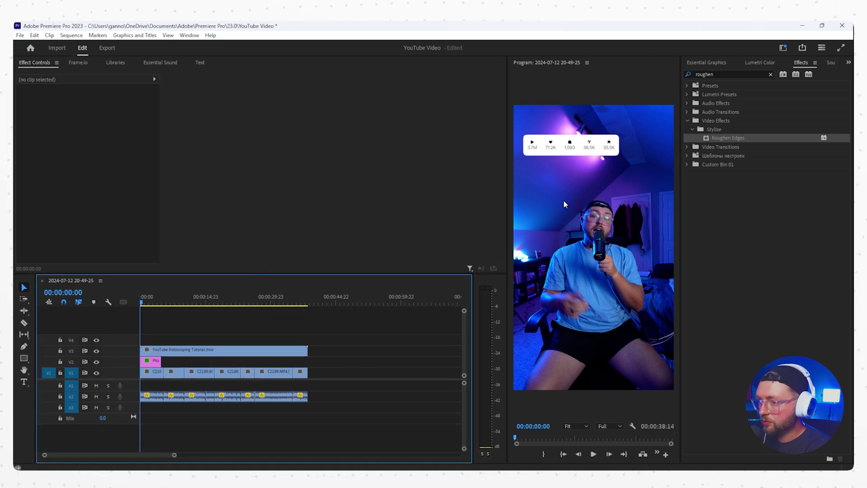
left_click(711, 63)
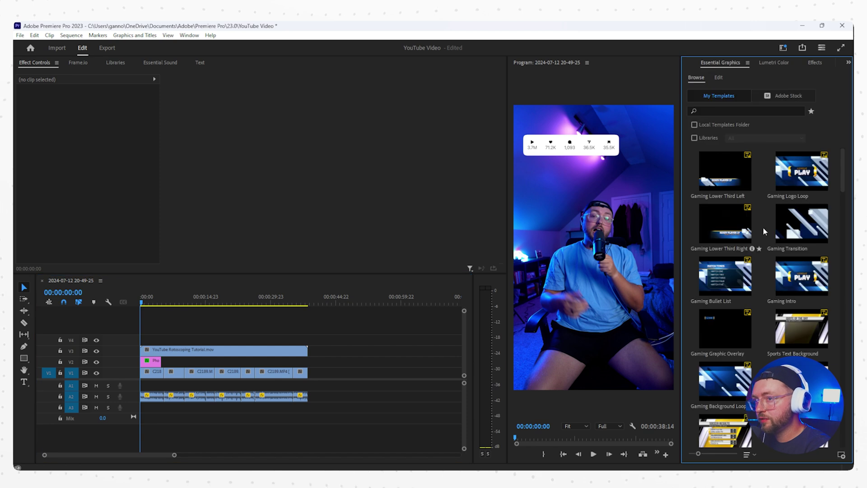
left_click_drag(831, 64, 842, 67)
left_click(849, 62)
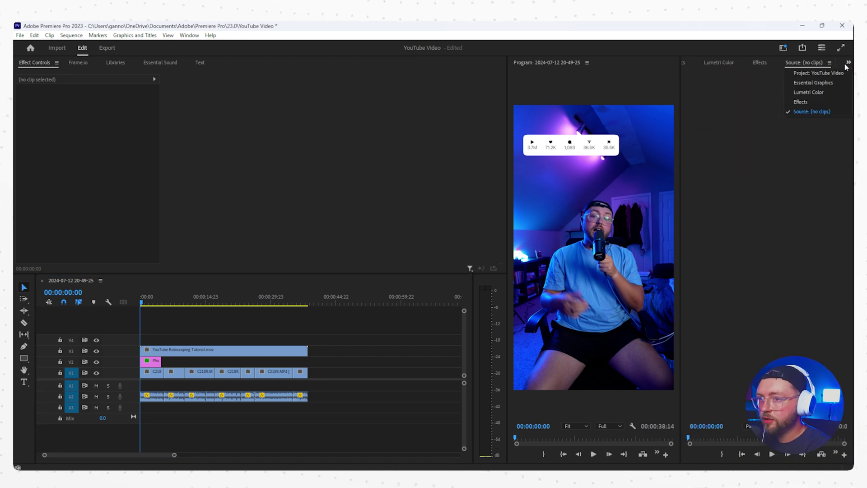
left_click(826, 70)
left_click_drag(808, 293, 151, 362)
Copy the first screenshot clip's attributes and paste its Motion, Crop and Roughen Edges onto the second screenshot clip
left_click(151, 362)
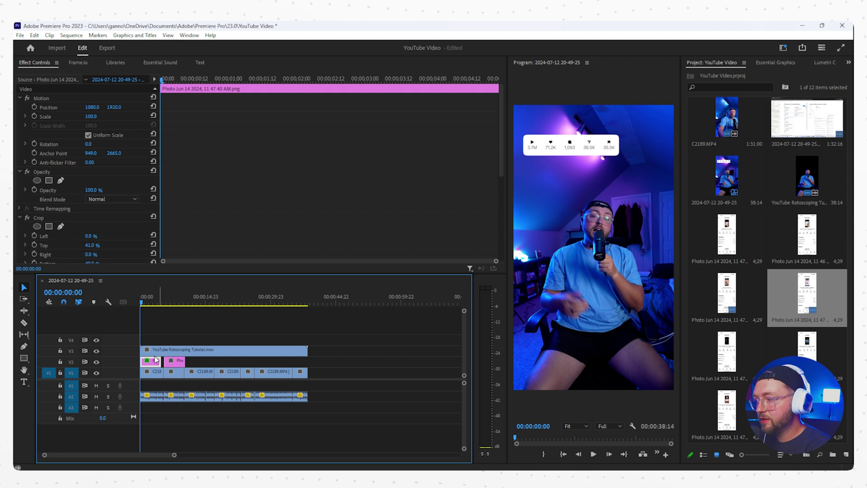
right_click(155, 365)
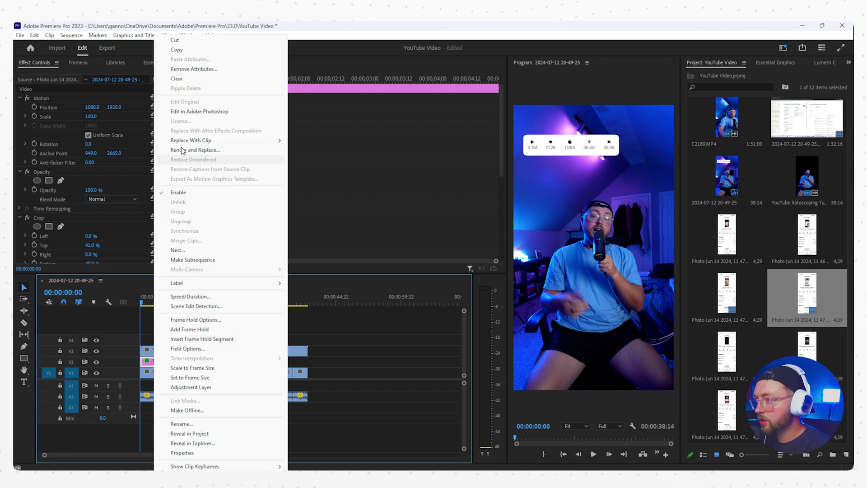
left_click(199, 53)
left_click(176, 361)
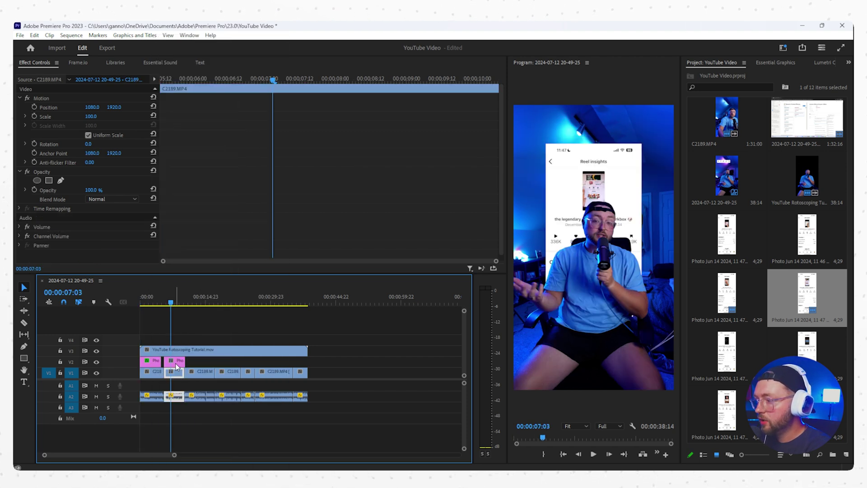
right_click(176, 361)
left_click(212, 59)
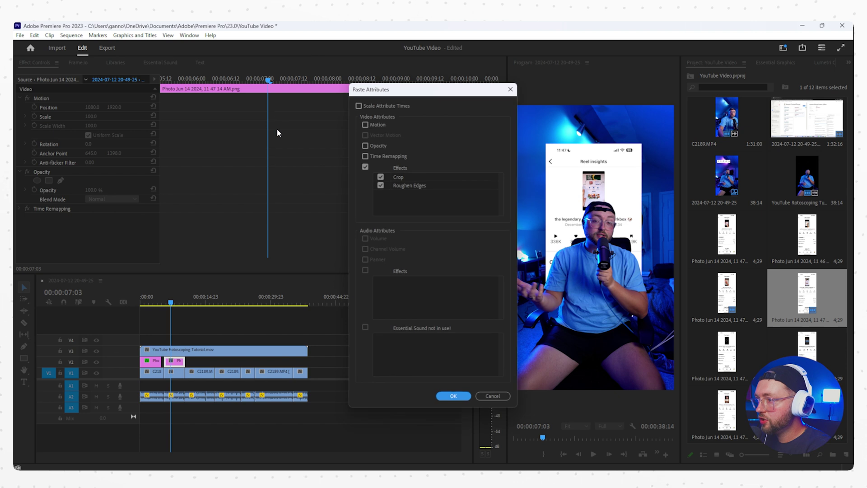
left_click(365, 125)
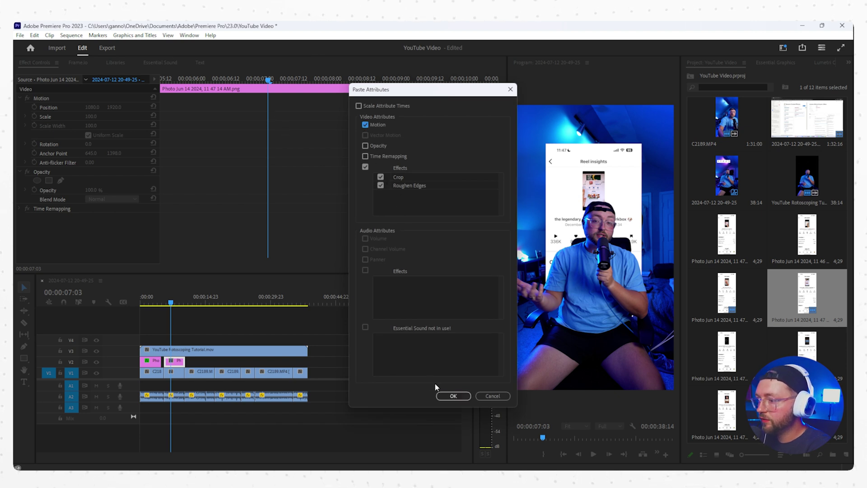
left_click(453, 396)
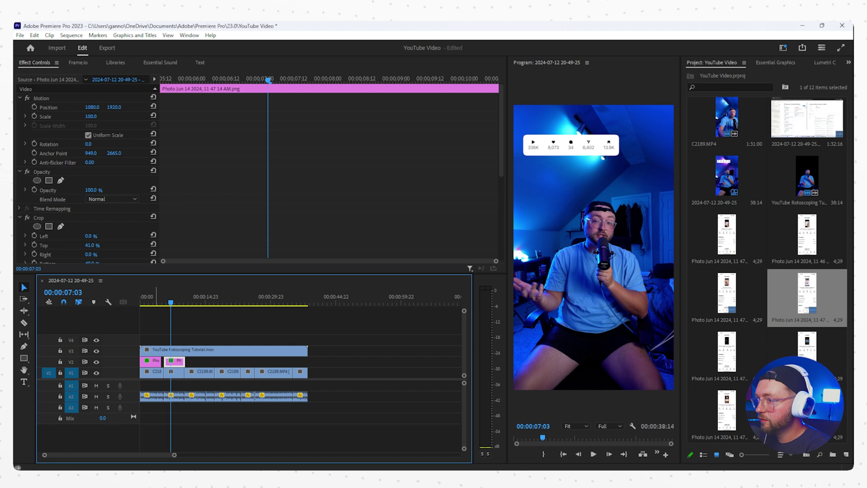
Stack four cropped screenshot clips on V2 to V5 at the sequence start, staggering the cards via anchor points, with the V5 clip at 441, 1652
left_click_drag(91, 153, 18, 153)
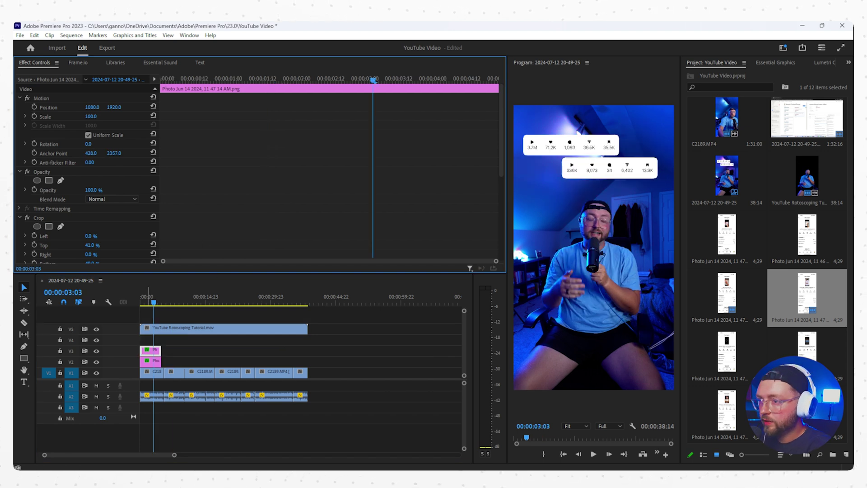
left_click_drag(90, 153, 90, 153)
left_click_drag(733, 354, 151, 329)
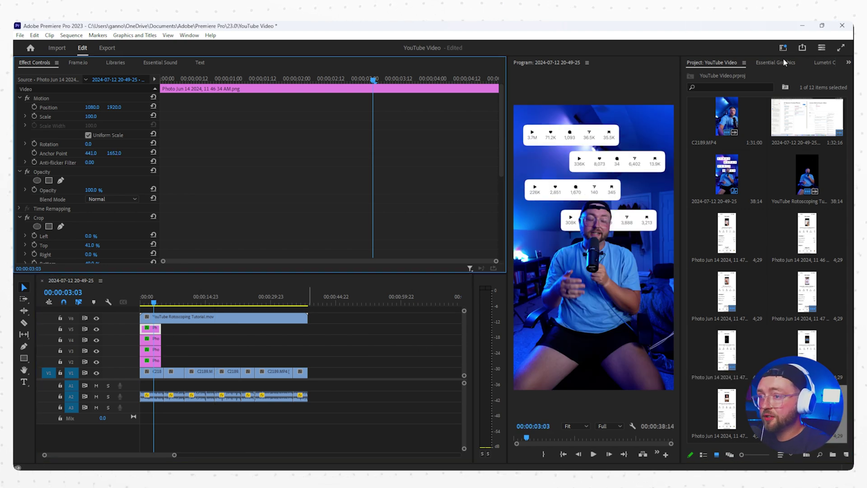
Find the Gaussian Blur effect and apply it to the screenshot clip on V5
left_click(825, 62)
left_click(848, 63)
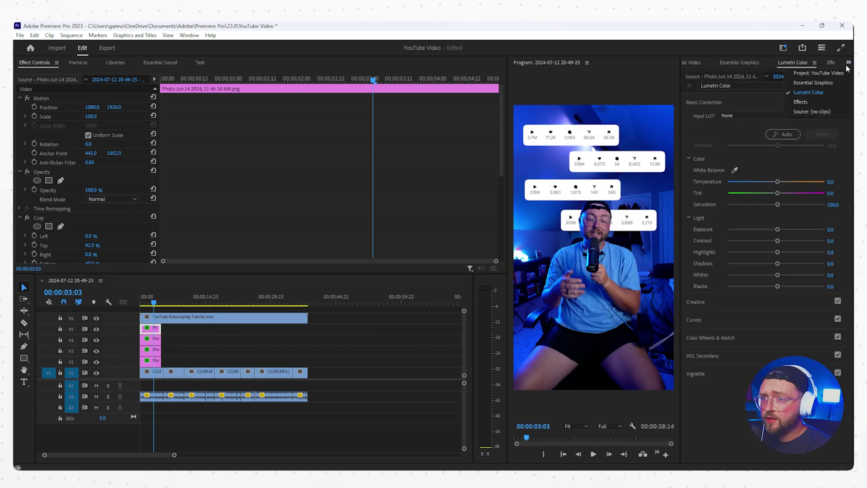
left_click(835, 64)
left_click(718, 75)
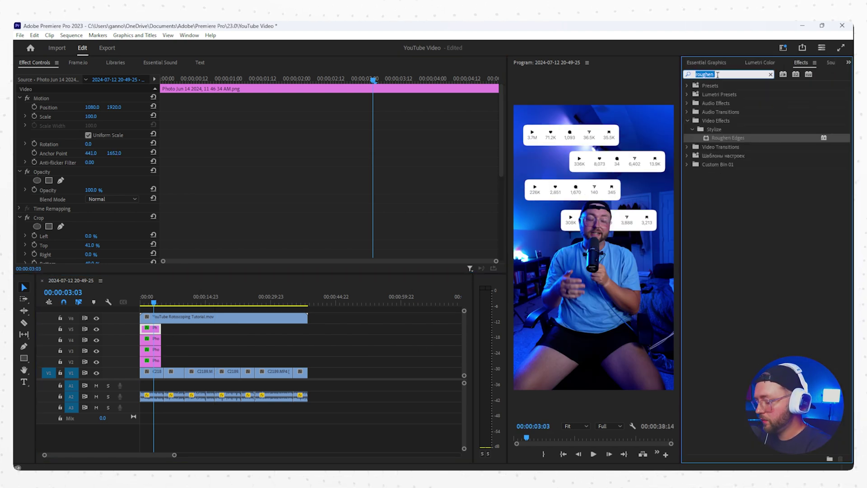
type("gaussian")
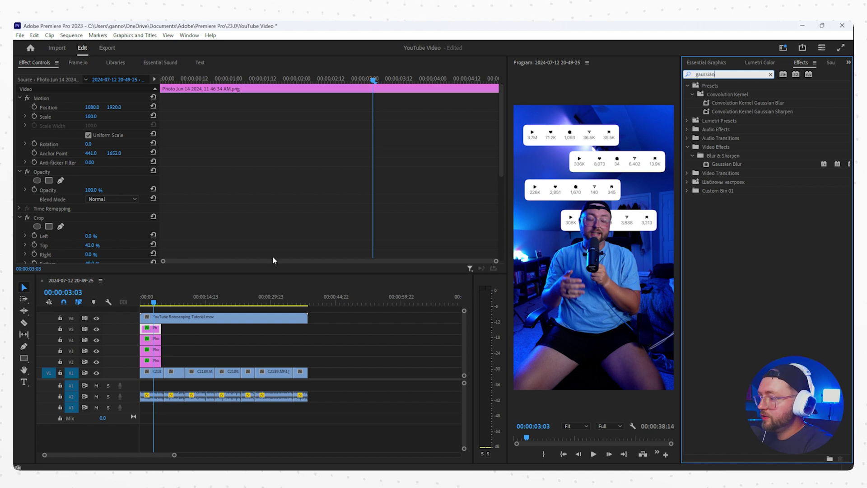
left_click_drag(736, 167, 149, 328)
Enable Blurriness keyframing for the V5 clip's Gaussian Blur and set the blurriness to 188
scroll(128, 213, "down", 5)
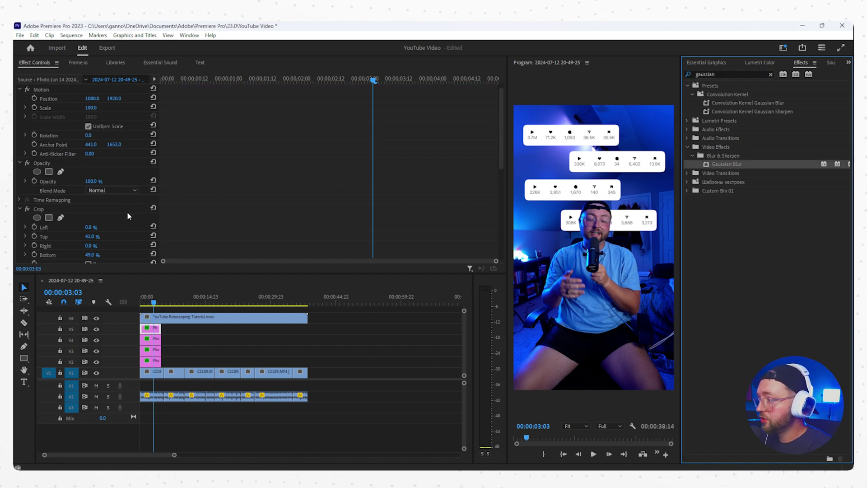
scroll(128, 155, "down", 5)
scroll(133, 209, "down", 1)
left_click(34, 221)
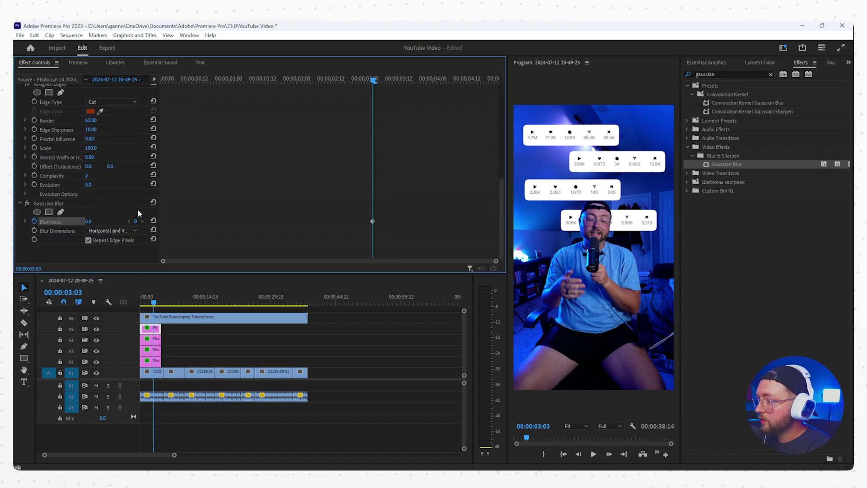
left_click_drag(90, 222, 174, 222)
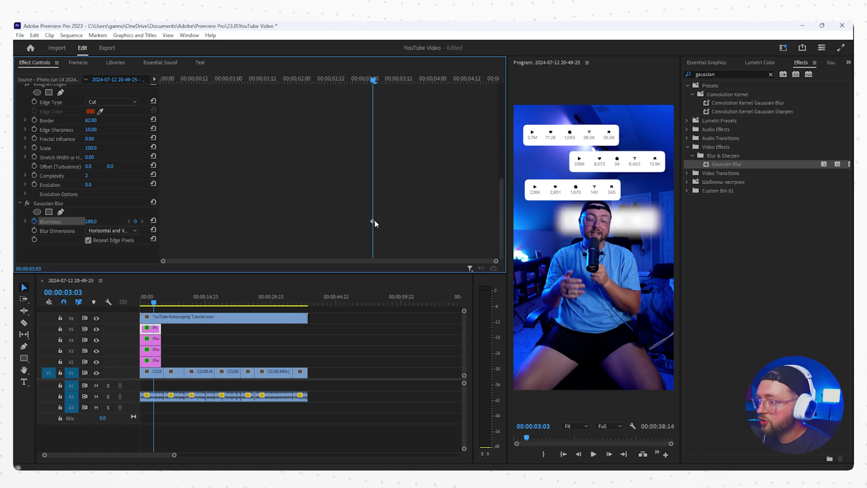
Add an opacity keyframe of 0% to the V5 screenshot clip at the sequence start
key("Home")
scroll(104, 180, "up", 9)
scroll(122, 190, "up", 2)
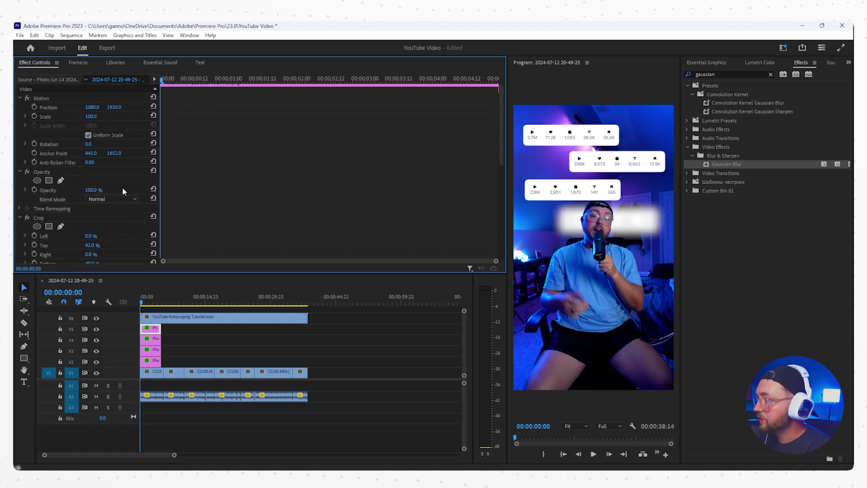
left_click(34, 190)
left_click_drag(91, 190, 45, 190)
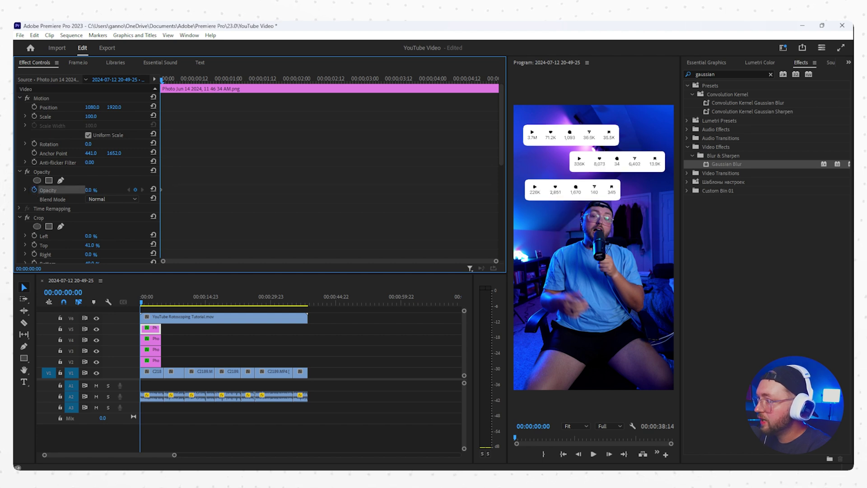
At 00:00:00:10, reduce the V5 clip's blurriness to 0 and keyframe its opacity at 100%
key("shift+Right")
key("shift+Right")
scroll(217, 181, "down", 8)
scroll(214, 195, "down", 3)
left_click_drag(94, 221, 9, 221)
scroll(209, 185, "up", 10)
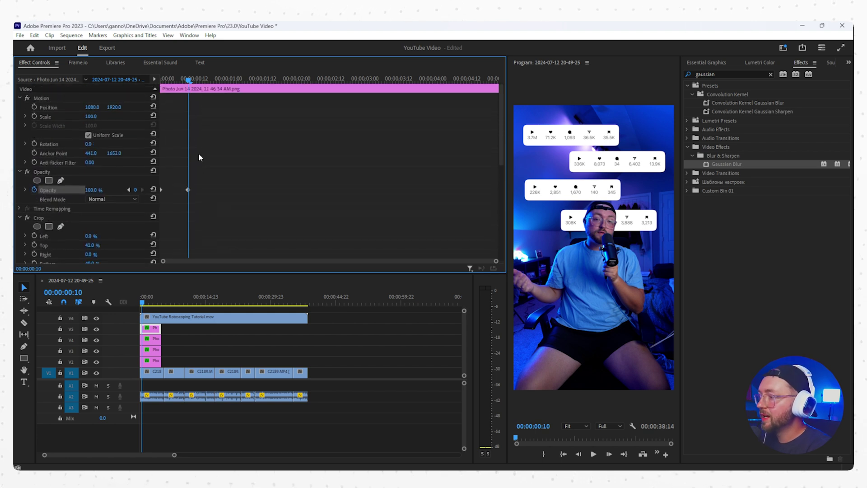
Enlarge the timeline and offset the V5 screenshot clip so it starts after the three clips beneath it
left_click_drag(186, 82, 162, 82)
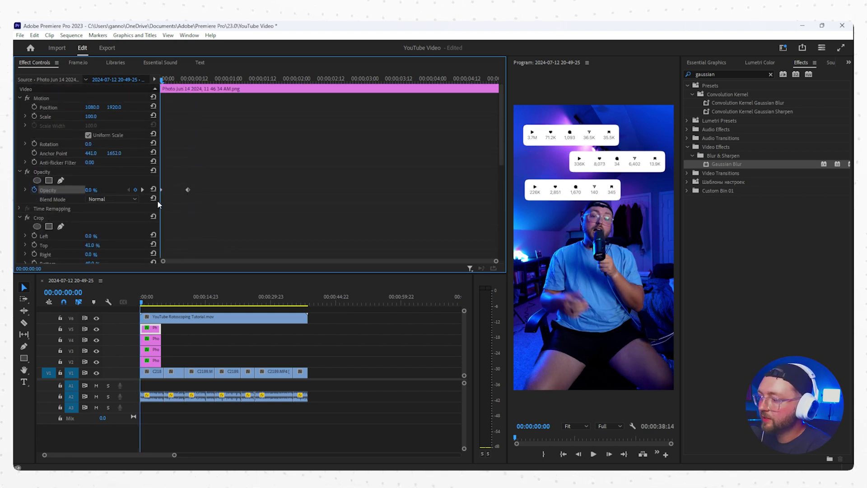
key("equal")
key("equal")
key("equal")
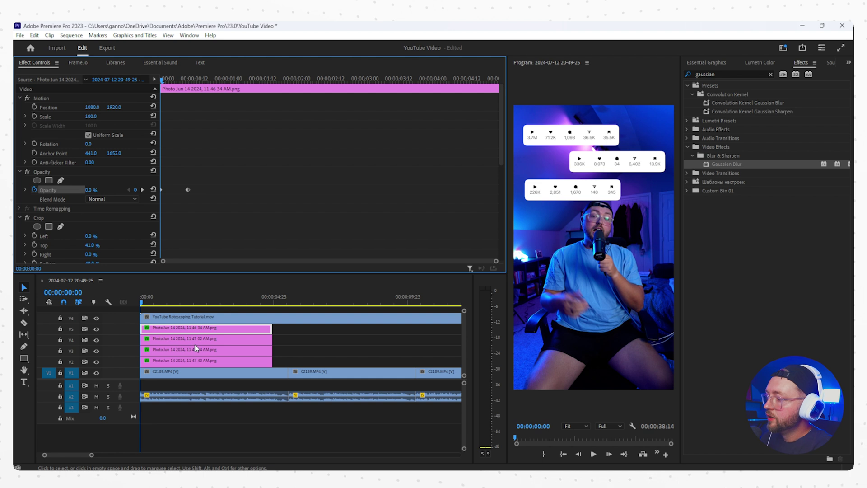
left_click_drag(158, 330, 211, 330)
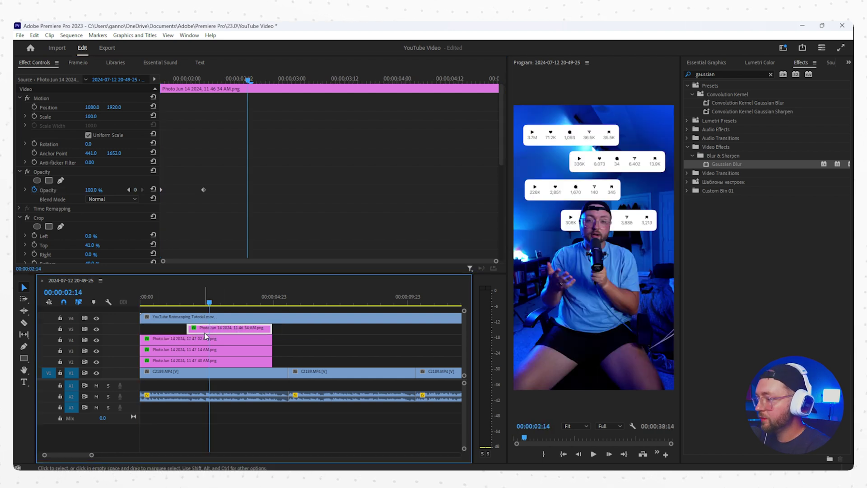
Copy the V5 clip and paste only its Opacity and Gaussian Blur attributes onto the V4 screenshot clip
right_click(205, 330)
left_click(190, 330)
right_click(194, 331)
left_click(220, 330)
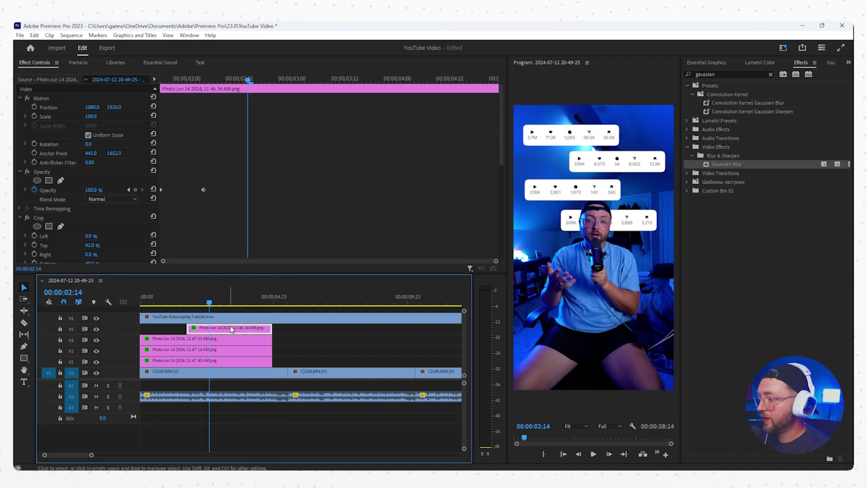
right_click(231, 330)
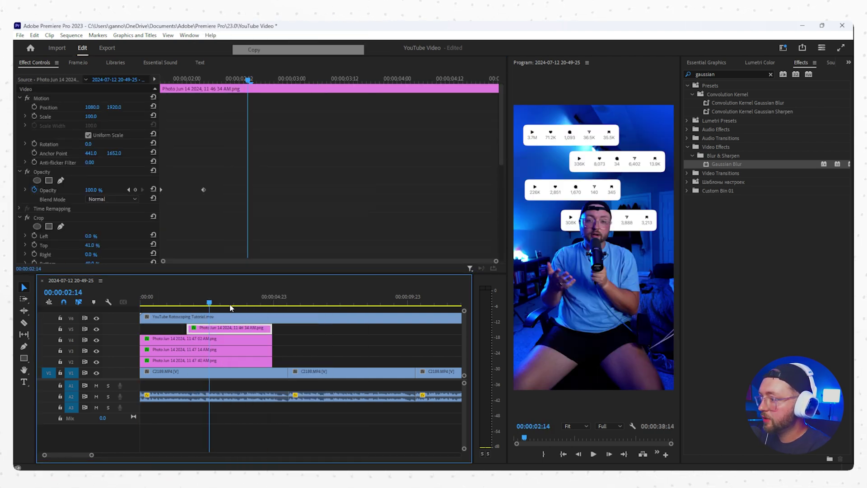
right_click(203, 339)
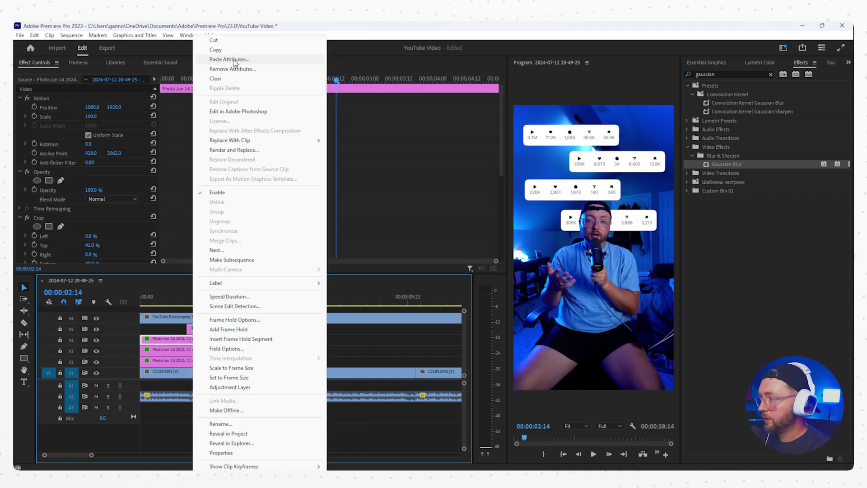
left_click(233, 60)
left_click(381, 177)
left_click(381, 185)
left_click(365, 125)
left_click(365, 146)
left_click(453, 396)
Paste the Opacity and Gaussian Blur attributes onto the V3 clip and stagger the V3 and V4 clips' start times
left_click_drag(171, 339, 186, 341)
right_click(206, 339)
left_click(244, 68)
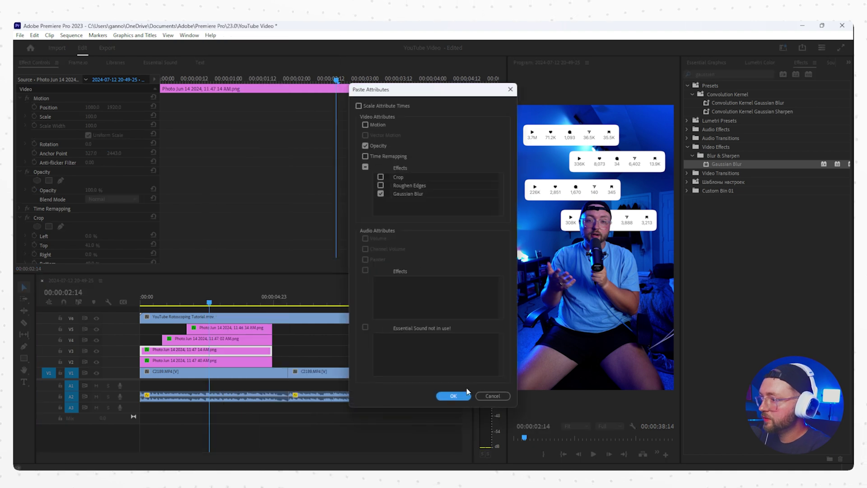
left_click(453, 392)
left_click_drag(183, 342, 184, 342)
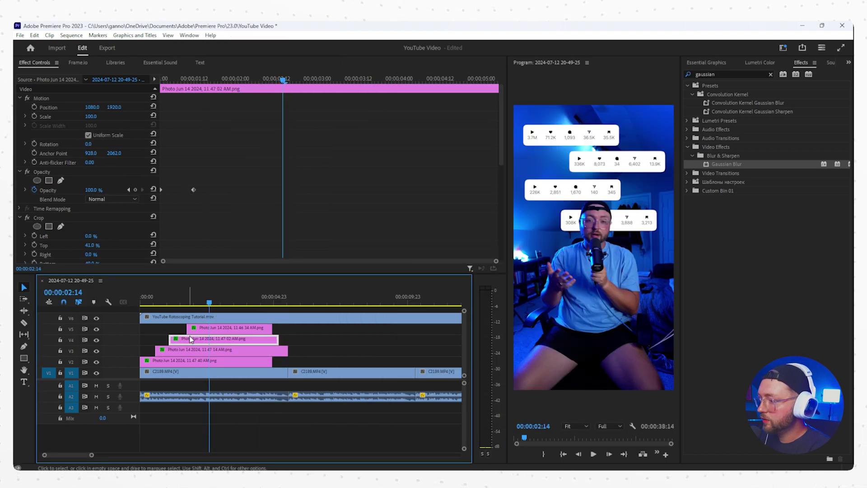
Preview the staggered screenshot animation full screen from the sequence start and return the playhead to the beginning
key("Home")
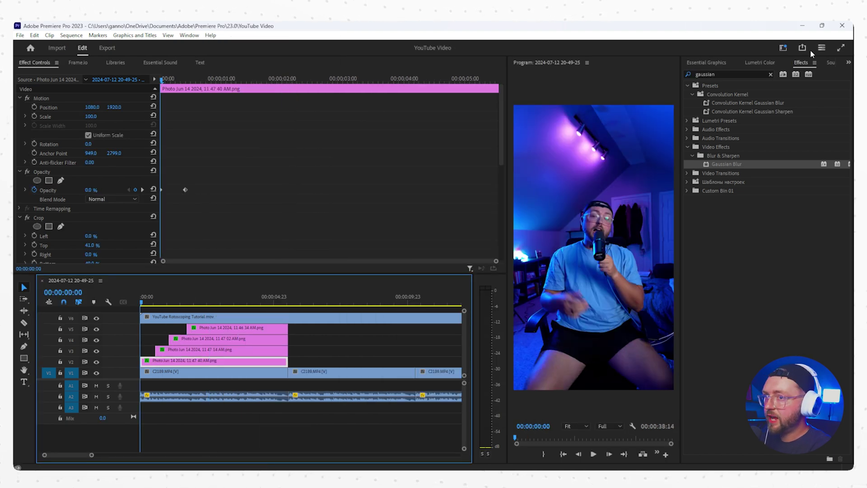
left_click(842, 49)
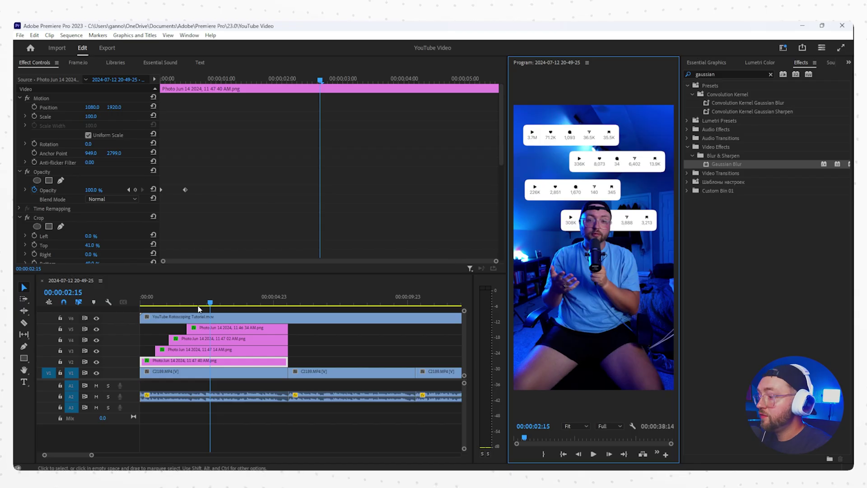
key("Home")
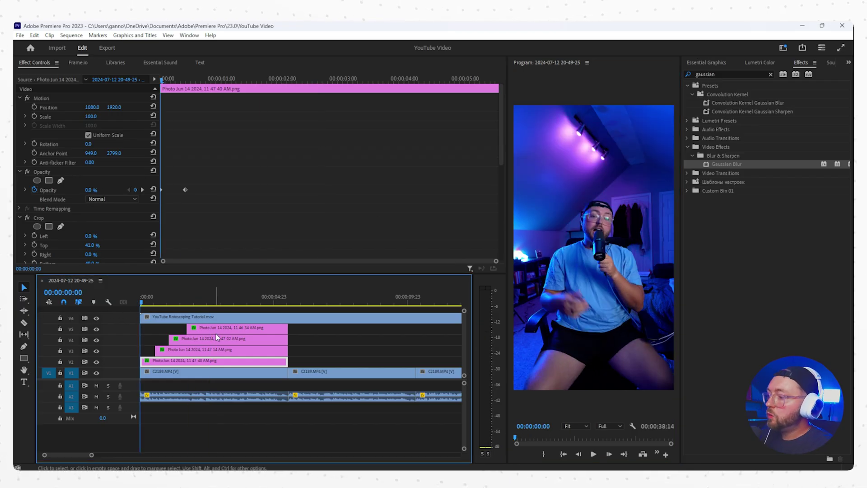
Nest the four screenshot clips as Nested Sequence 01 and duplicate the nested clip from V2 onto V3
left_click_drag(304, 327, 223, 363)
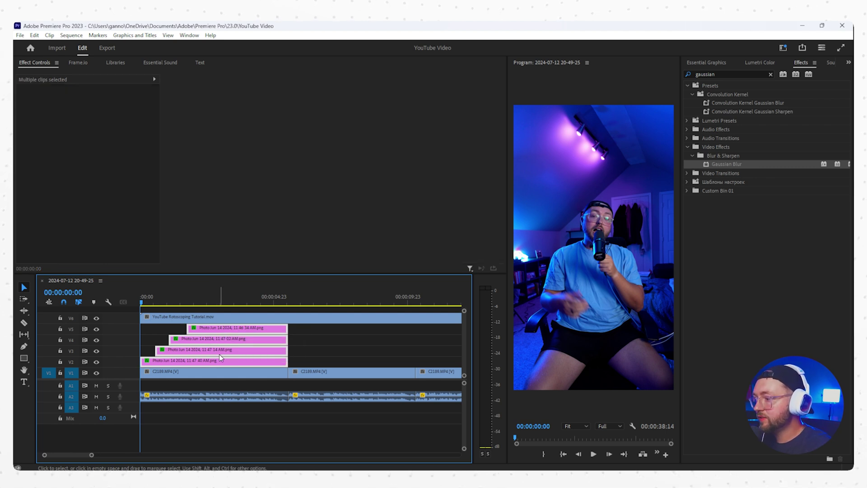
right_click(212, 345)
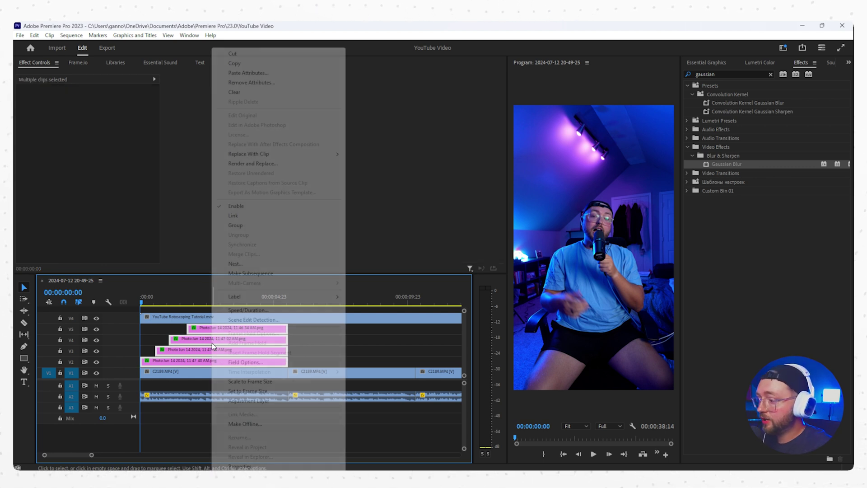
left_click(235, 263)
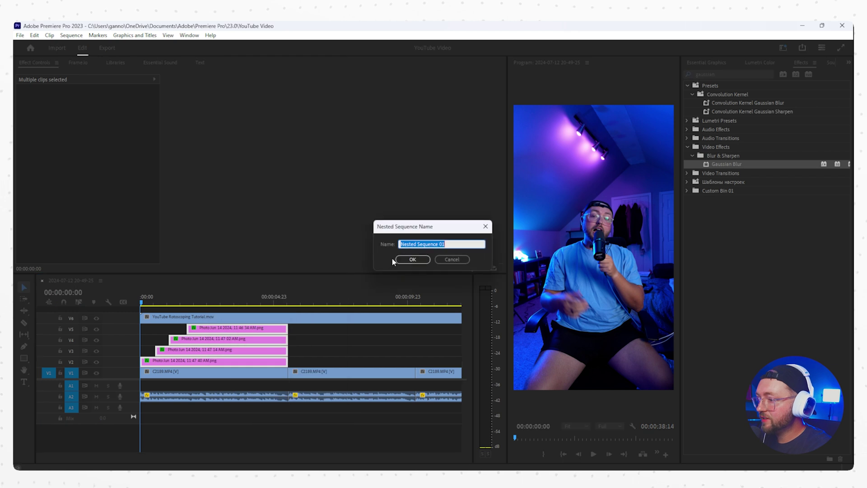
left_click(410, 258)
left_click(217, 362)
left_click_drag(215, 364, 194, 366)
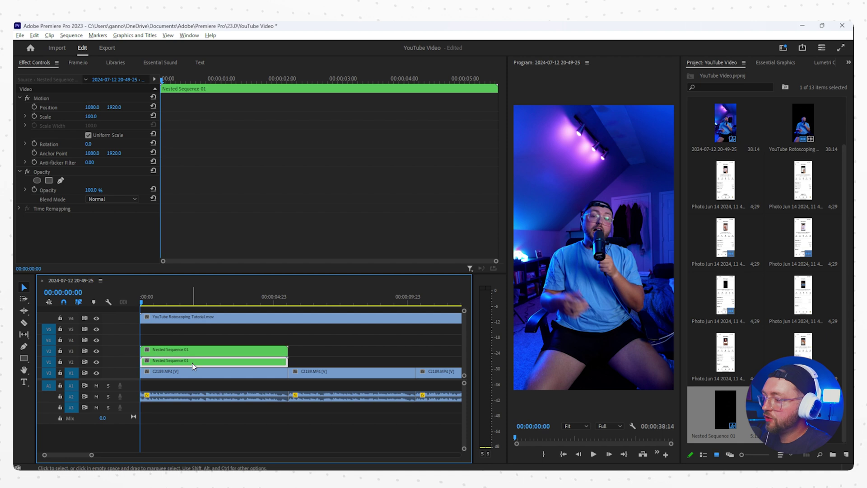
Apply the Gaussian Blur effect to the lower Nested Sequence 01 clip on V2
left_click(783, 66)
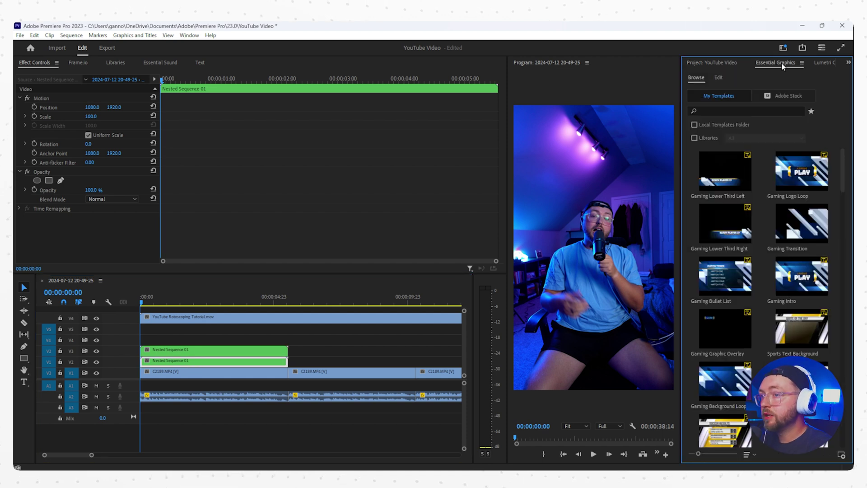
left_click(813, 62)
left_click(829, 62)
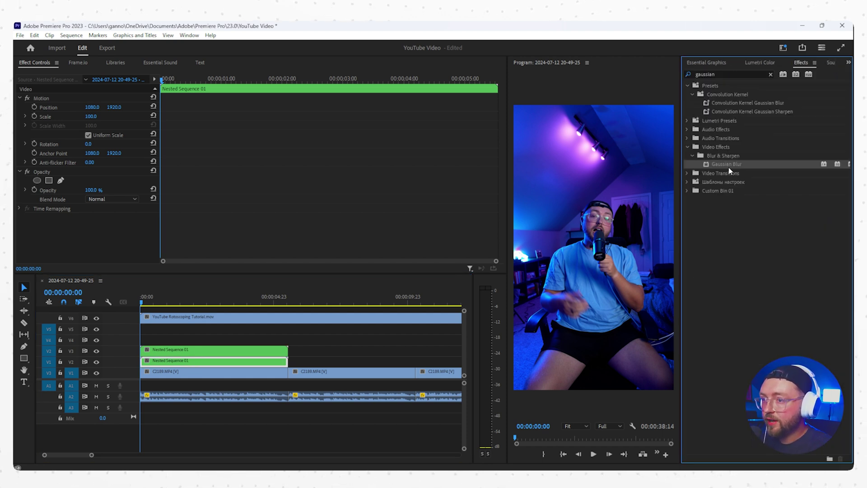
left_click_drag(370, 282, 240, 361)
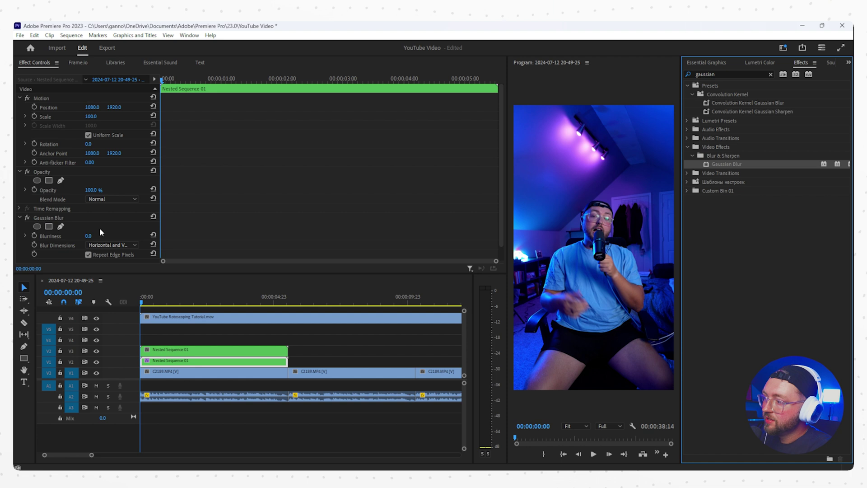
Set the lower nested clip's Gaussian Blur blurriness to 77 and opacity to 31%, and compare the glow with V2 hidden and shown
left_click_drag(189, 303, 205, 303)
left_click_drag(88, 228, 124, 228)
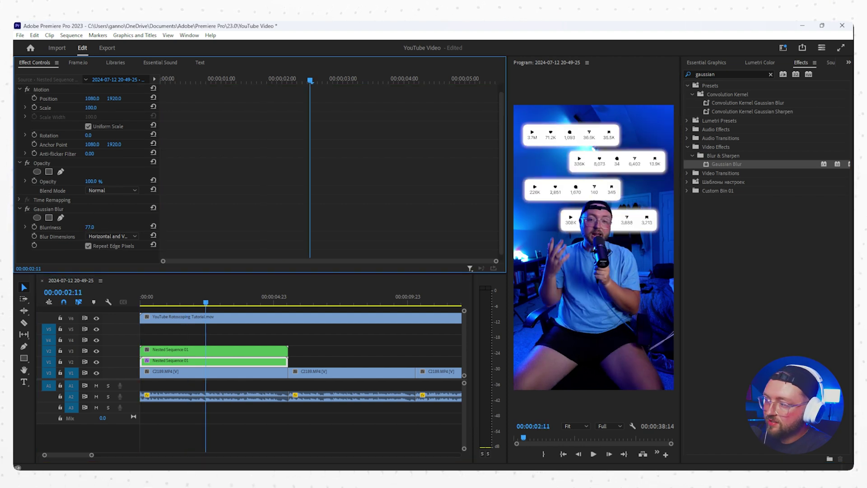
left_click_drag(92, 181, 65, 181)
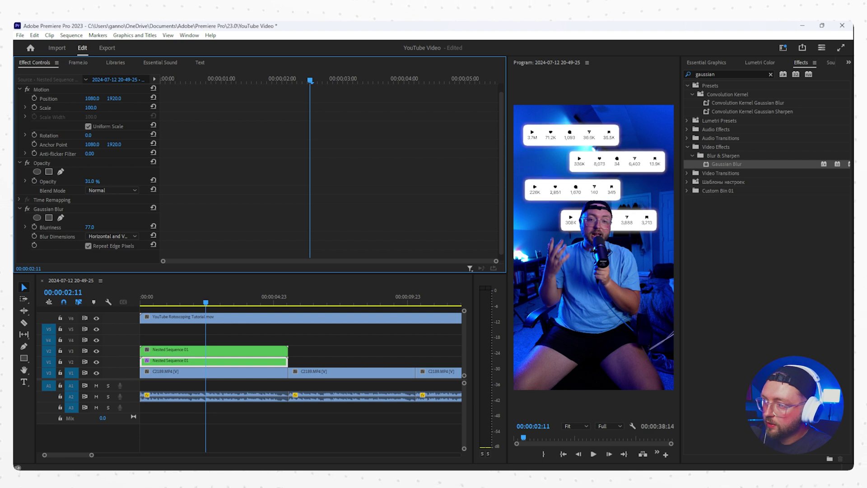
left_click(96, 362)
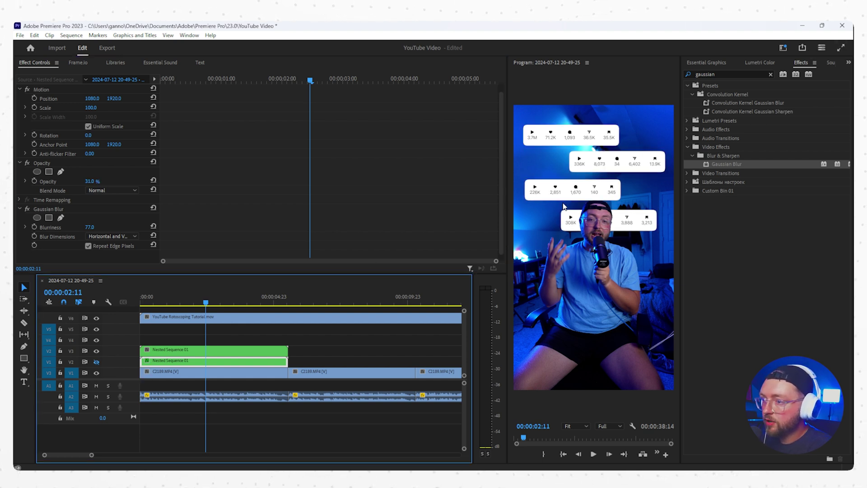
left_click(97, 361)
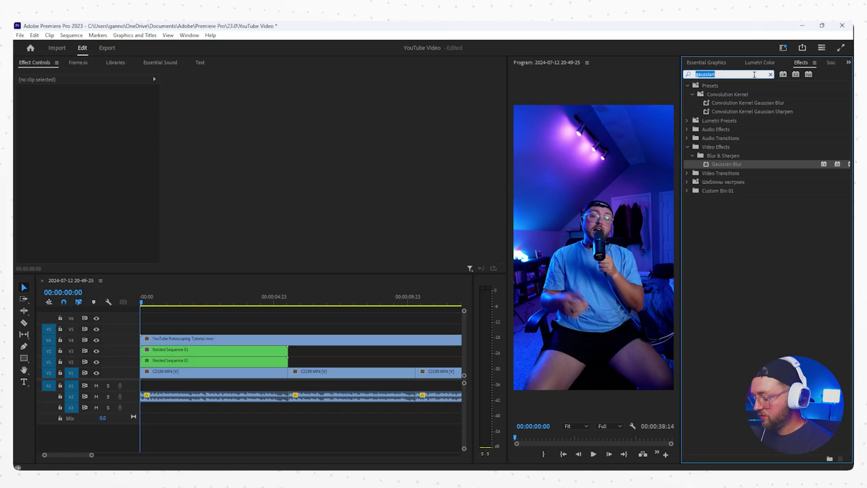
Apply the "1. Zoom OUT" preset to the first C2189.MP4 clip and the YouTube Rotoscoping Tutorial.mov clip, and save the project
type("zoom out")
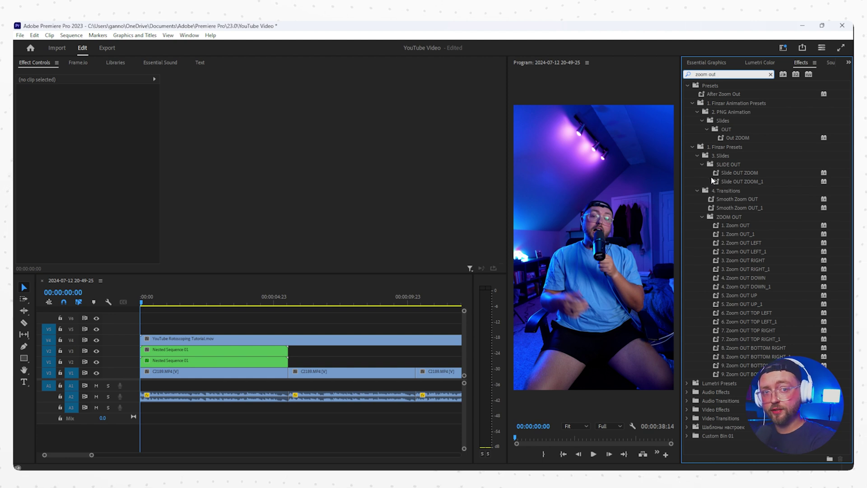
left_click_drag(735, 225, 182, 375)
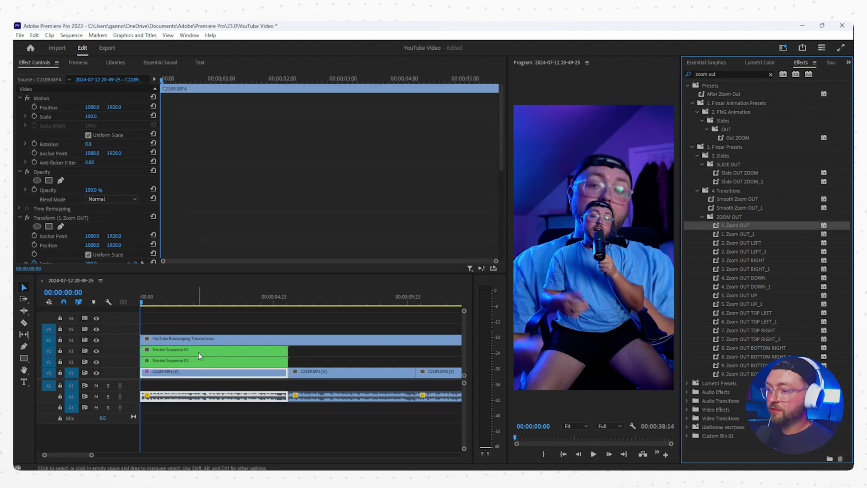
left_click_drag(415, 308, 183, 345)
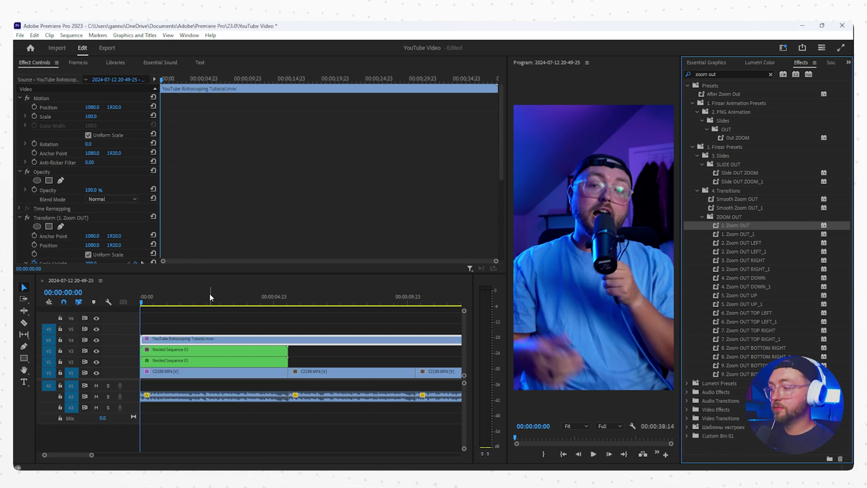
left_click(106, 307)
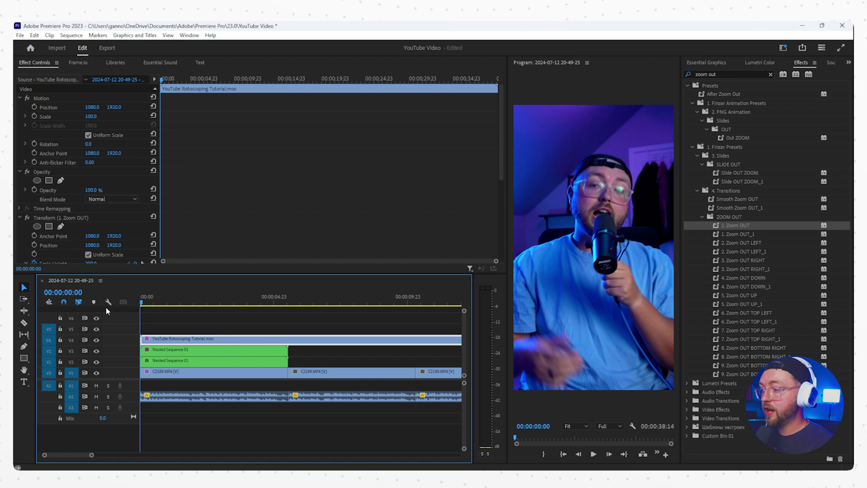
key("ctrl+s")
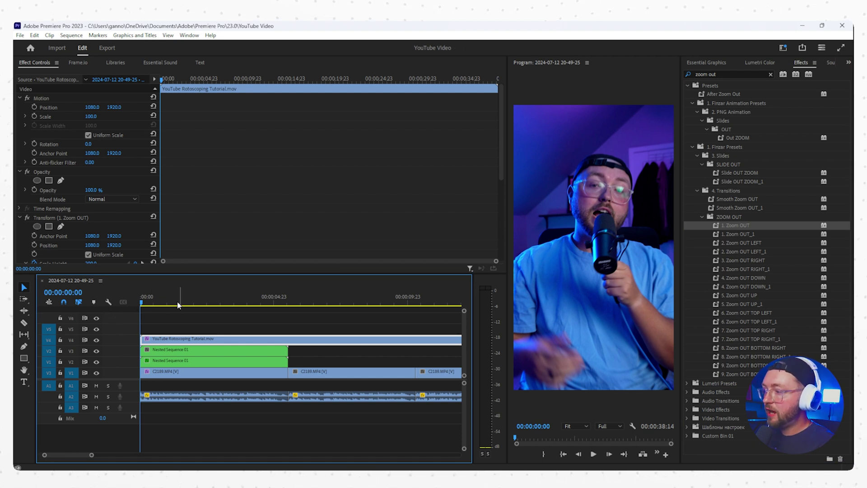
Play back the zoom-out transition from the sequence start and return the playhead to the beginning
mouse_move(143, 303)
left_mouse_down()
mouse_move(156, 305)
mouse_move(139, 301)
left_mouse_up()
key("ctrl+s")
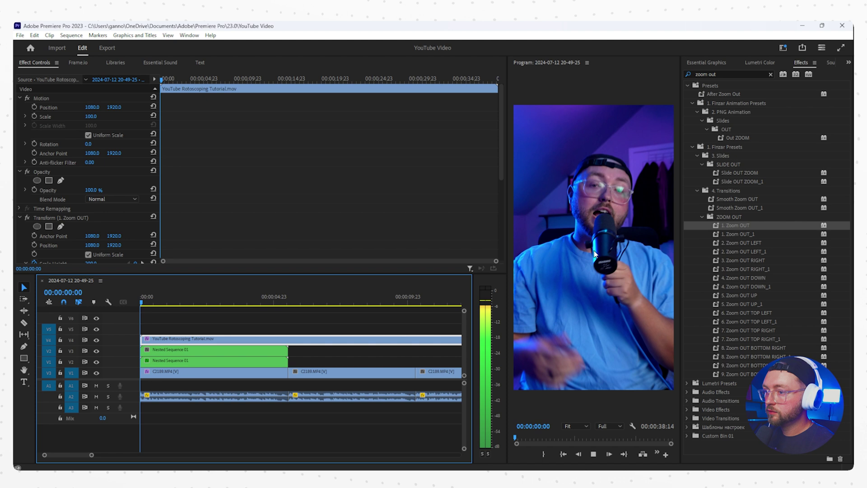
key("space")
left_click_drag(162, 303, 93, 304)
key("ctrl+s")
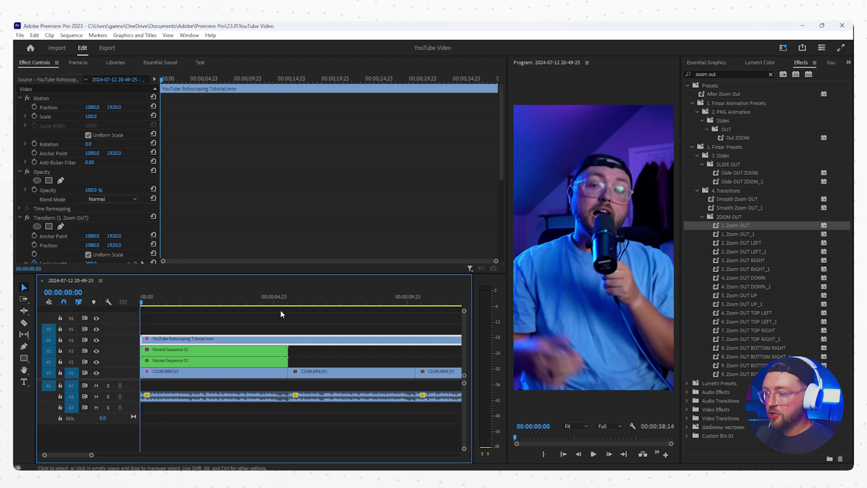
left_click(384, 333)
key("space")
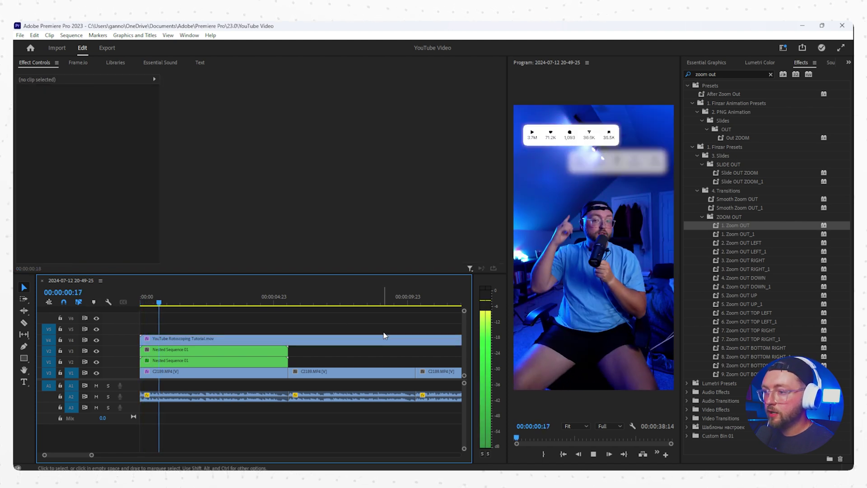
left_click_drag(170, 296, 68, 302)
Apply "1. Zoom OUT" to the nested clips, cut the V4 clip where they end, and preview the result from the start
left_click_drag(742, 226, 226, 361)
left_click(287, 339, "ctrl")
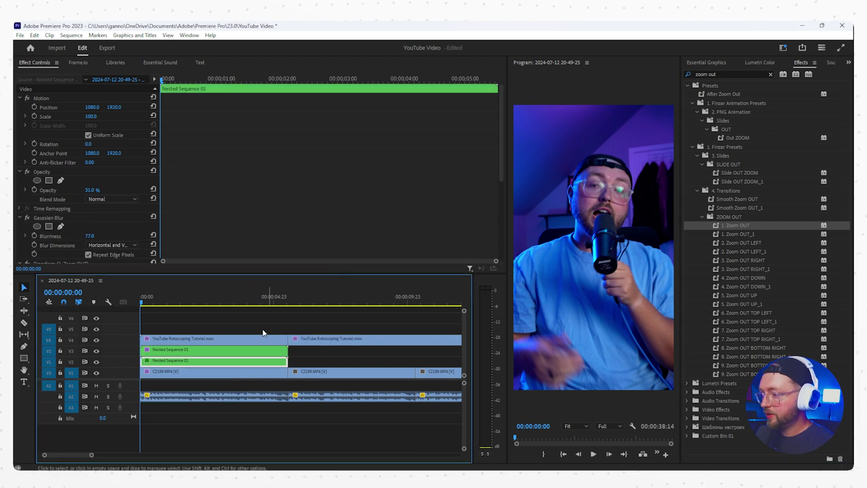
key("space")
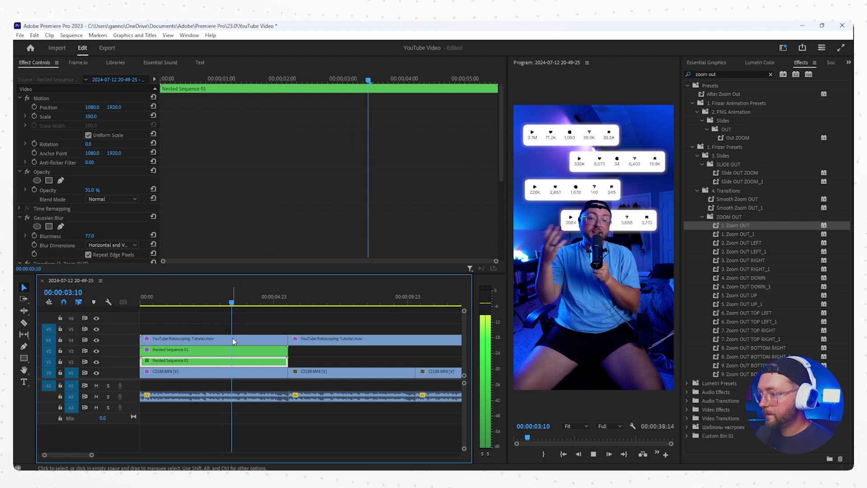
key("space")
key("Home")
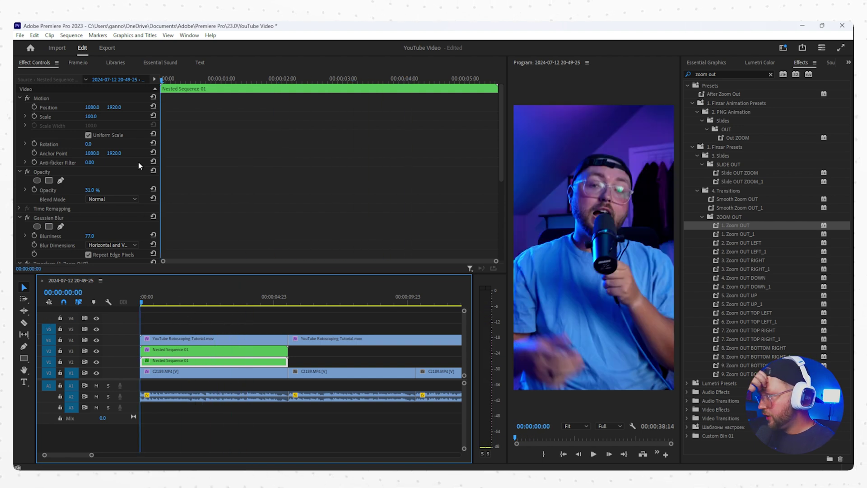
Set the first YouTube Rotoscoping Tutorial.mov clip's Scale to 115 and keyframe it at the sequence start
left_click(43, 117)
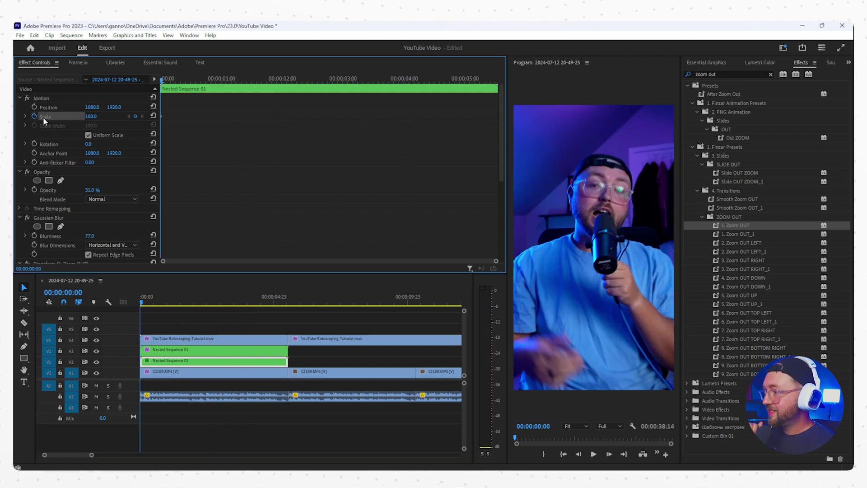
left_click(159, 356)
left_click(153, 340)
left_click(97, 116)
type("115")
key("Return")
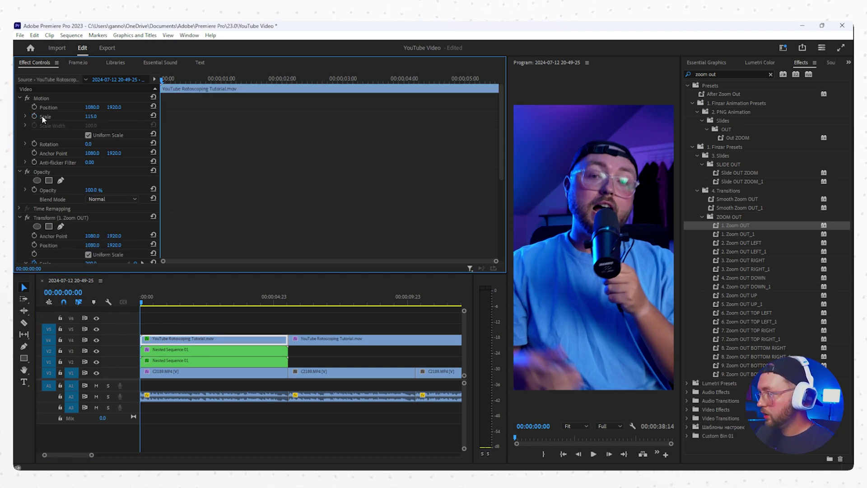
Keyframe the first C2189.MP4 clip's Scale at 115 at the start and 100 at 00:00:01:18
left_click(167, 369)
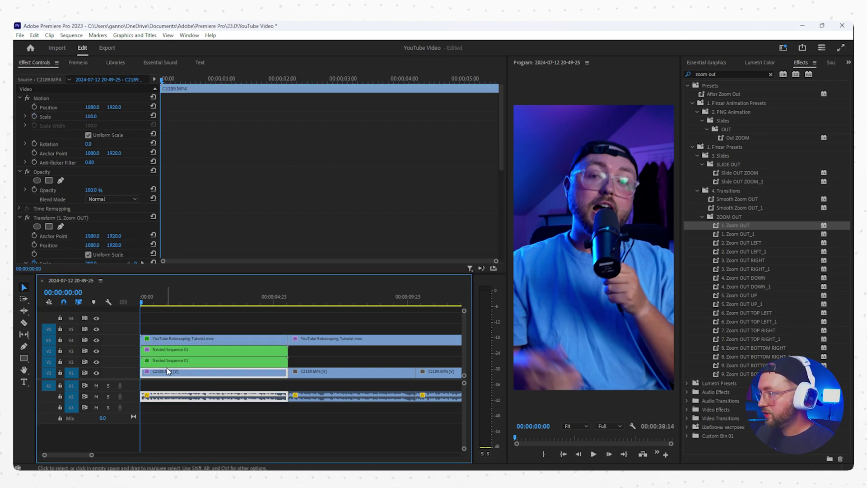
left_click(97, 116)
type("115")
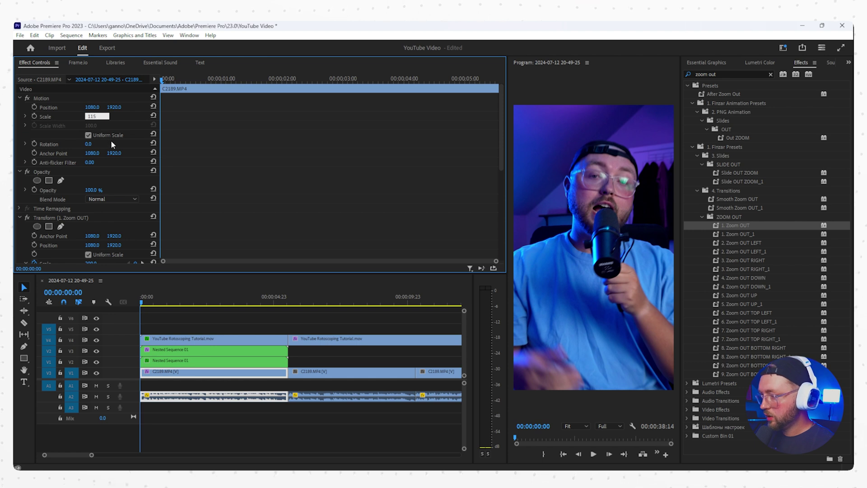
key("Return")
left_click(34, 117)
left_click(266, 80)
left_click(97, 116)
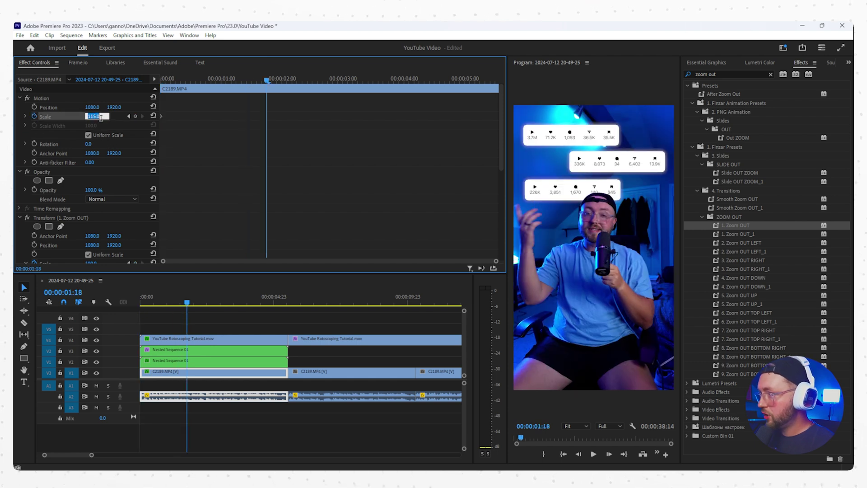
type("100")
key("Return")
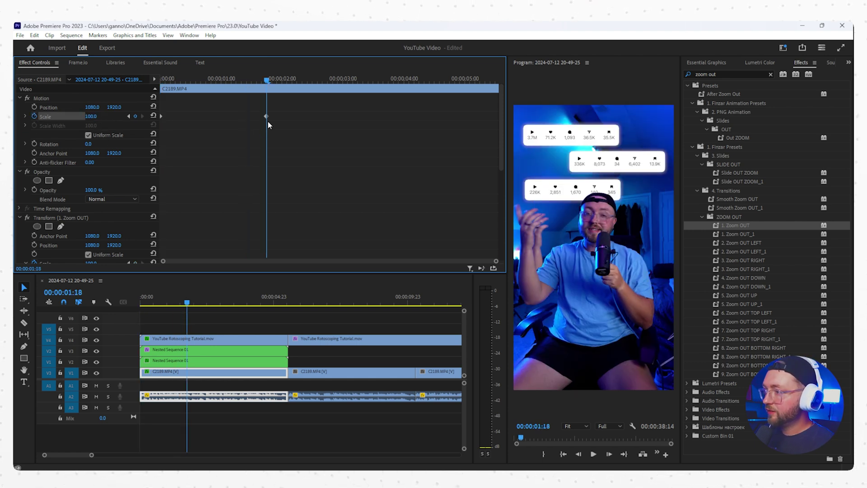
Add a Scale keyframe of 100 to the first V4 clip and move that keyframe to the clip's end
left_click(213, 339)
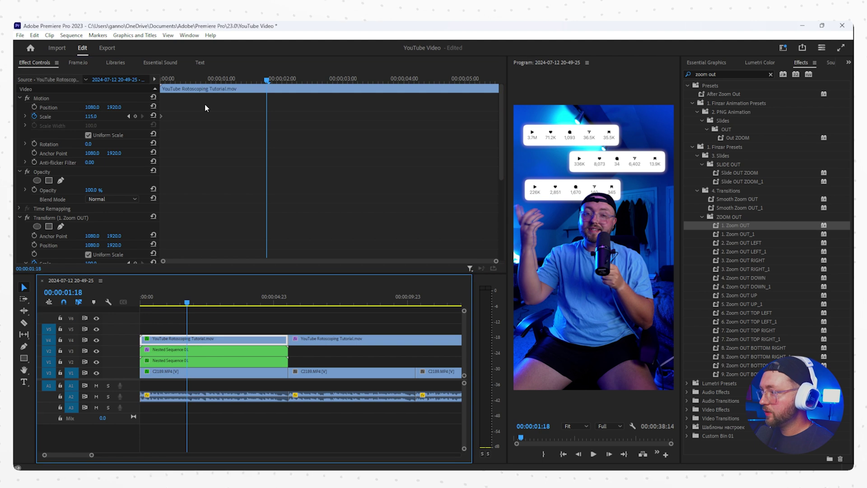
left_click(93, 116)
key("Return")
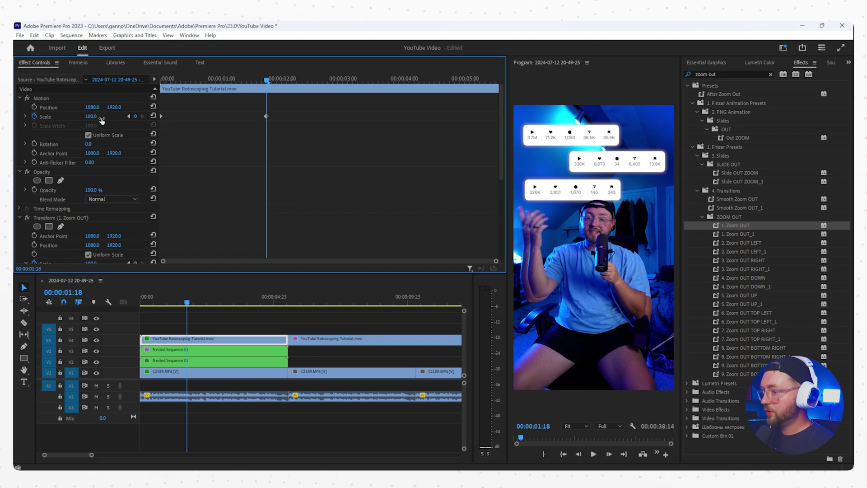
left_click_drag(266, 116, 497, 117)
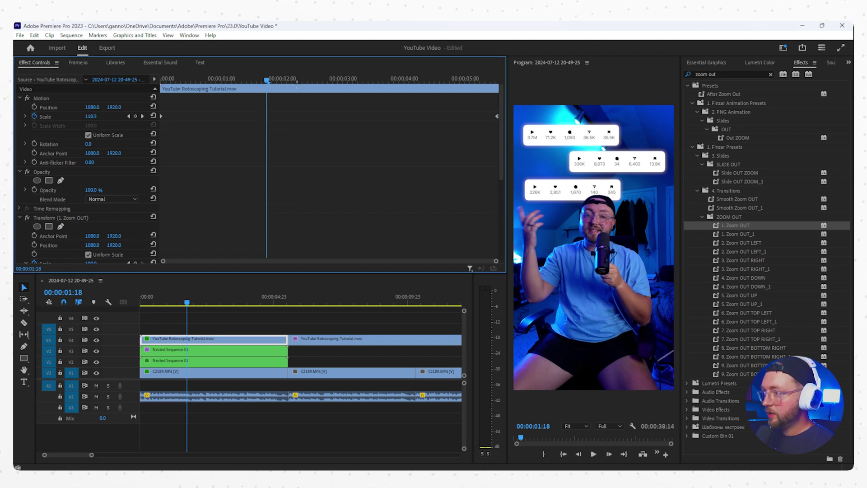
Play back the gradual scale-down over the screenshot cards from the sequence start
key("Home")
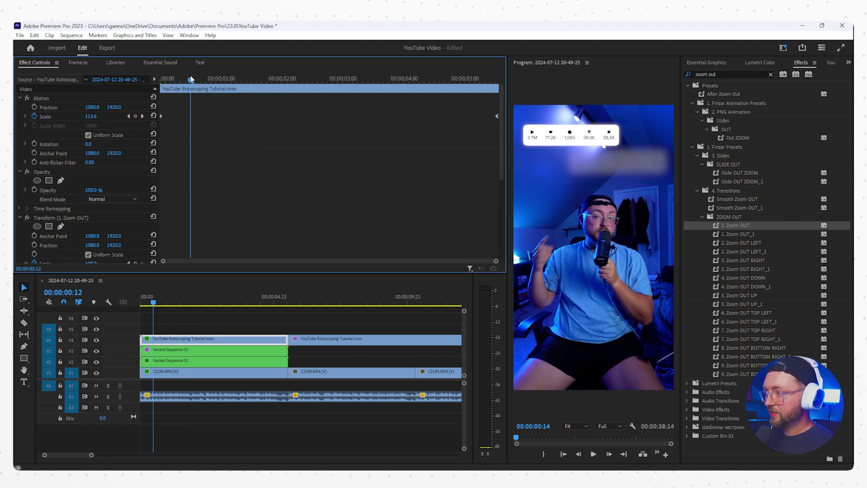
key("space")
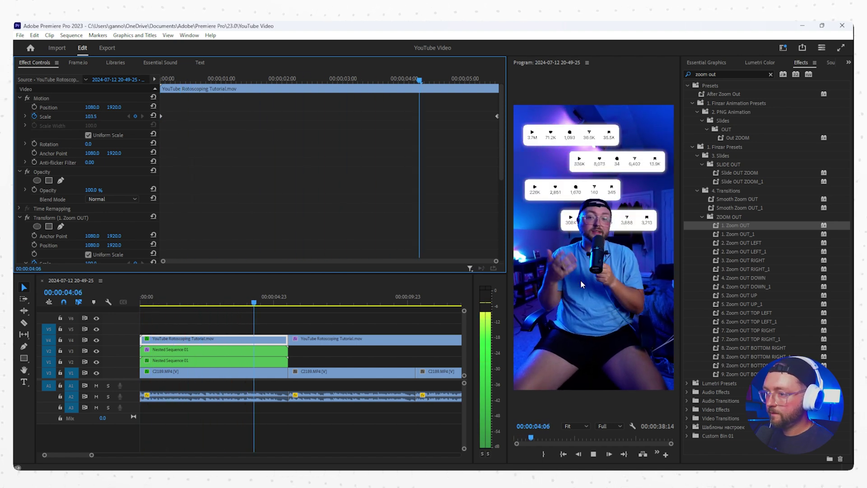
key("space")
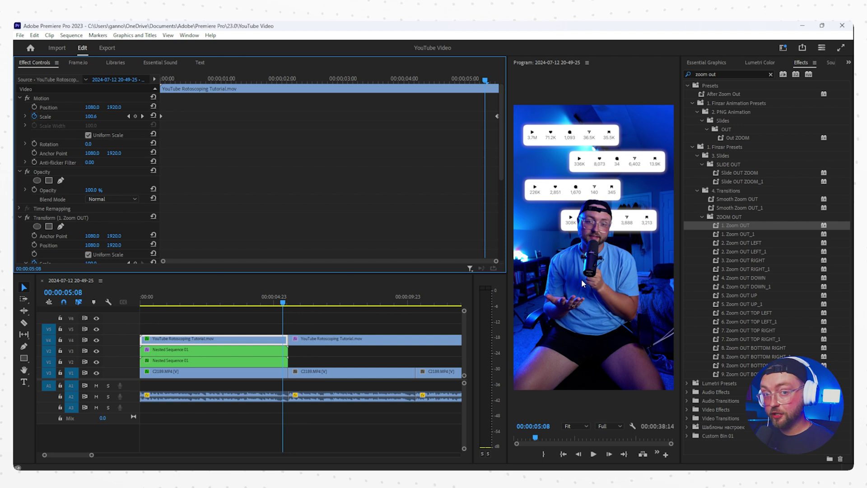
Fit the whole sequence in the timeline and bring up the YouTube Video project's media items
left_click(307, 354)
scroll(254, 350, "down", 8)
key("z")
key("v")
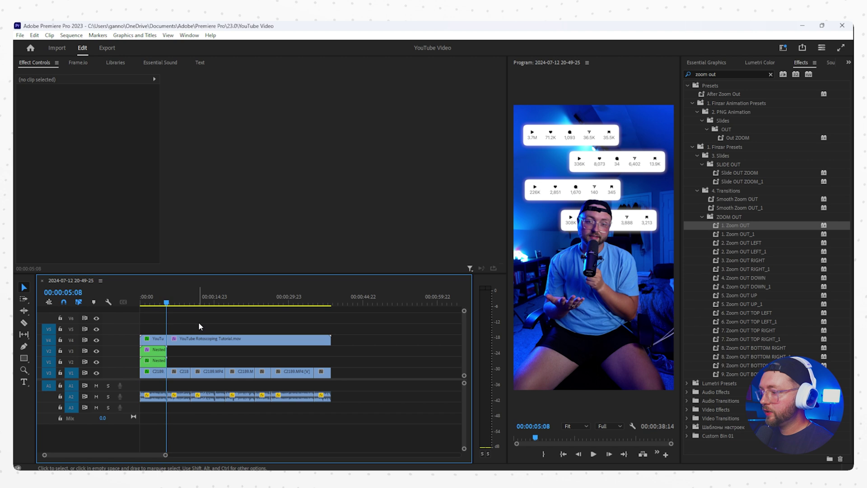
left_click(720, 63)
left_click(759, 62)
left_click(809, 62)
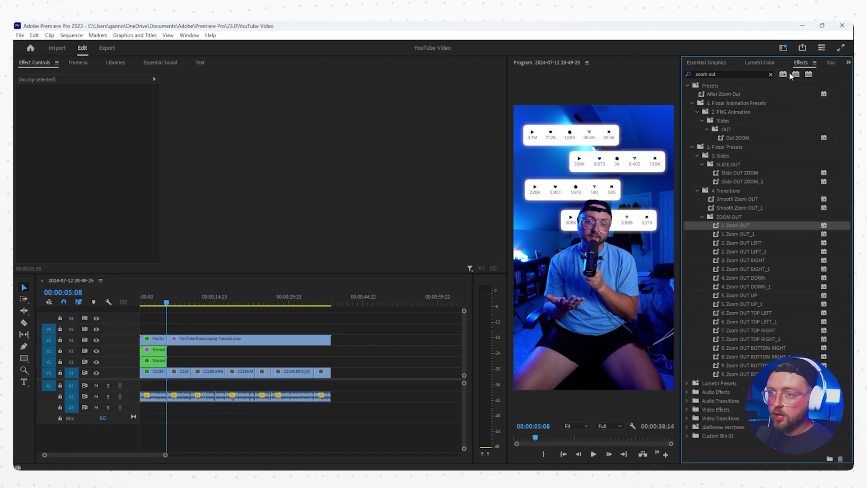
left_click(831, 63)
left_click(849, 62)
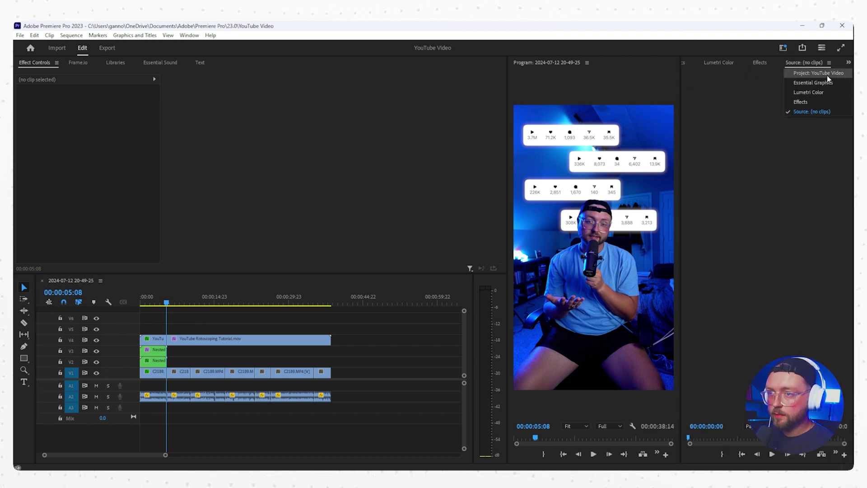
left_click(826, 74)
Create a 2160 x 3840 adjustment layer at 23.976 fps and place it on V5 across the whole sequence
right_click(750, 240)
left_click(833, 451)
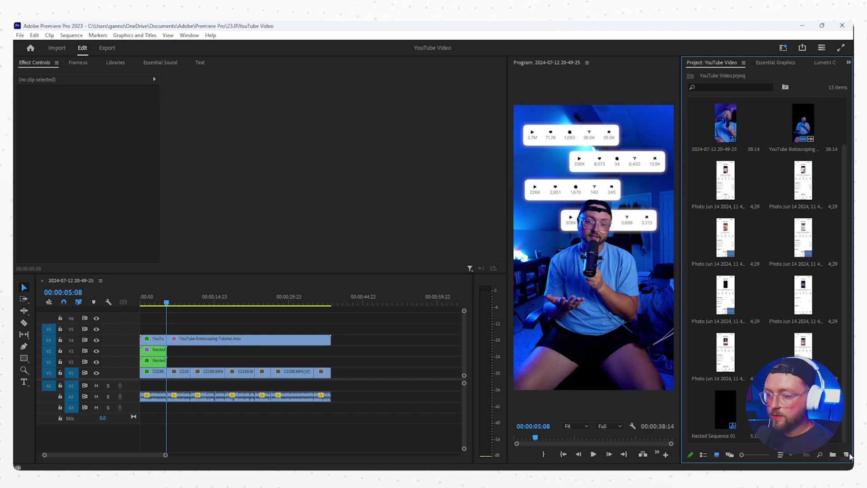
left_click(846, 454)
left_click(809, 395)
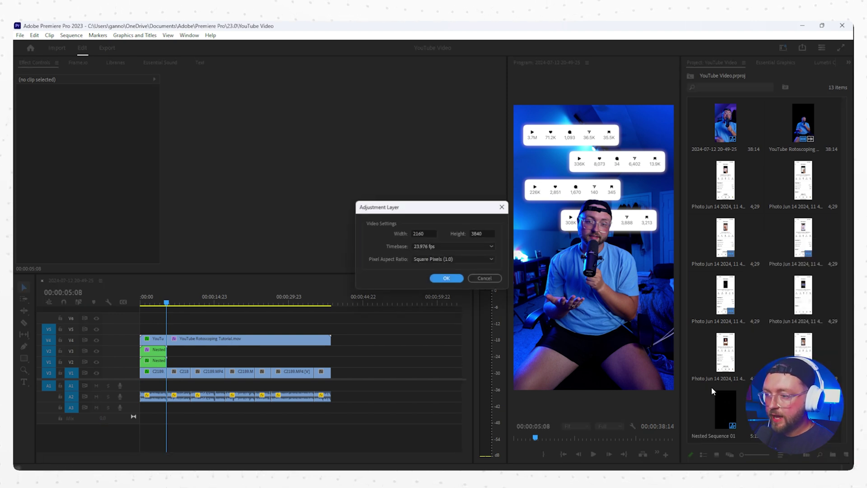
left_click(448, 280)
left_click_drag(803, 410, 330, 329)
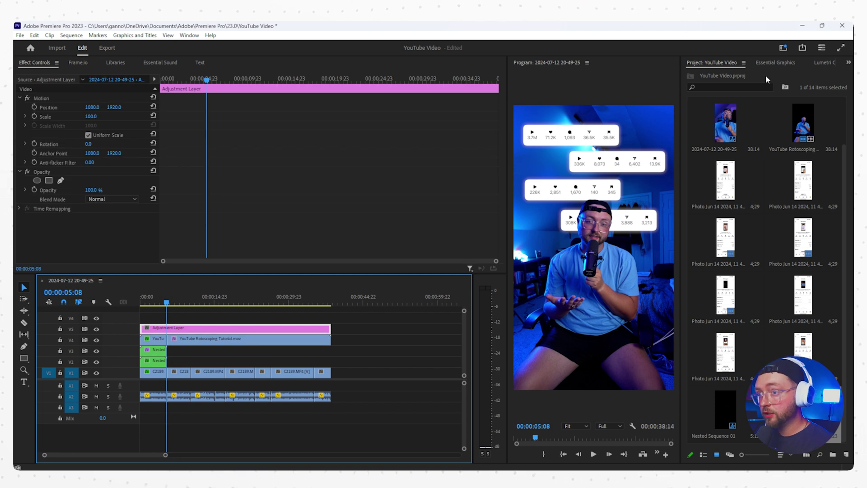
Load the custom Gannons LUT from disk as the adjustment layer's Input LUT in Lumetri Color
left_click(816, 63)
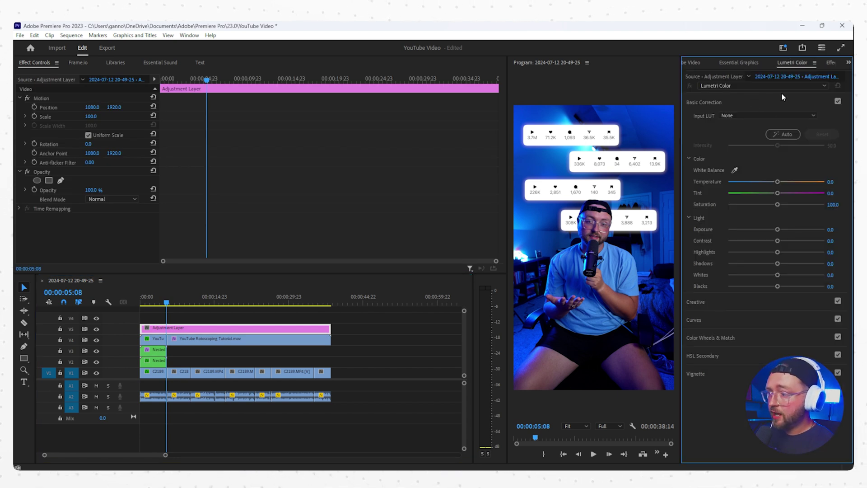
left_click(737, 116)
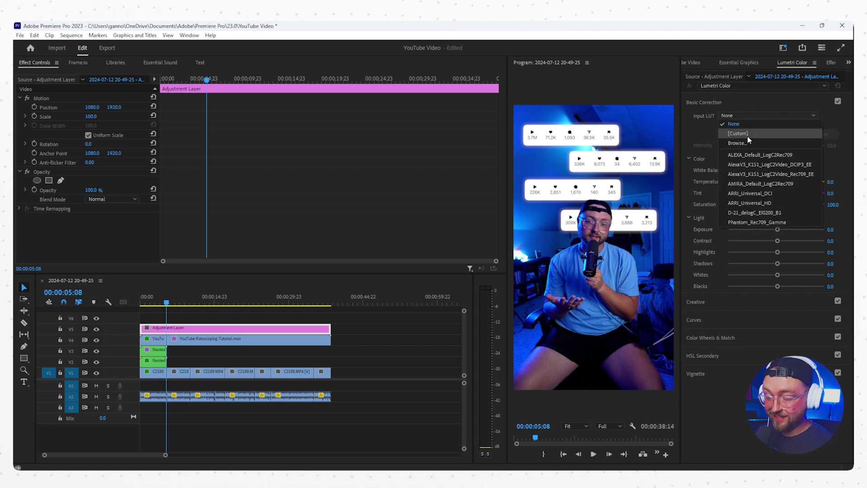
left_click(719, 105)
left_click(722, 103)
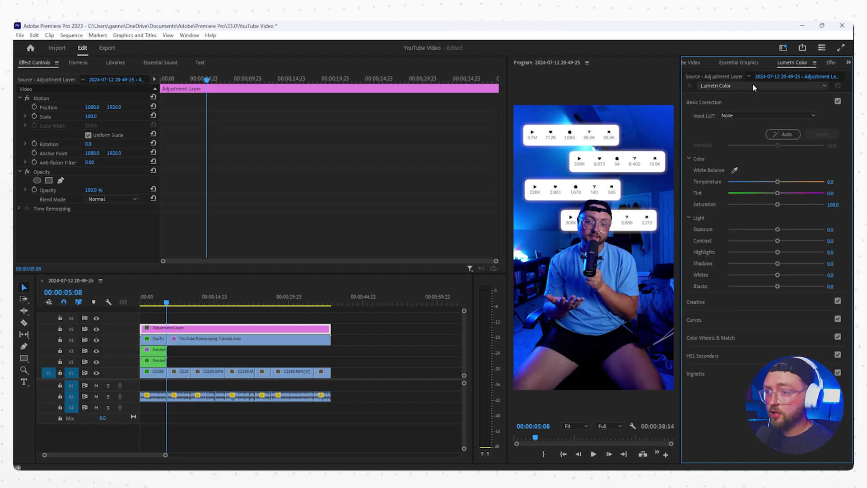
left_click(739, 115)
left_click(747, 133)
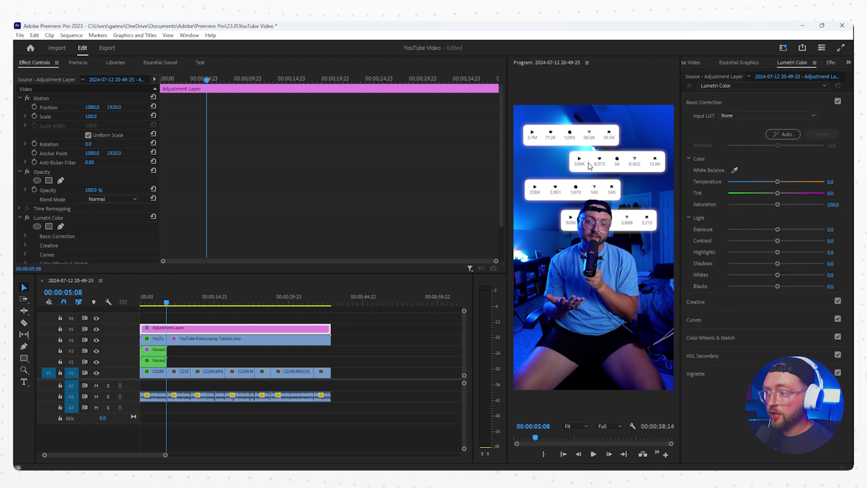
scroll(52, 186, "up", 2)
left_click(50, 156)
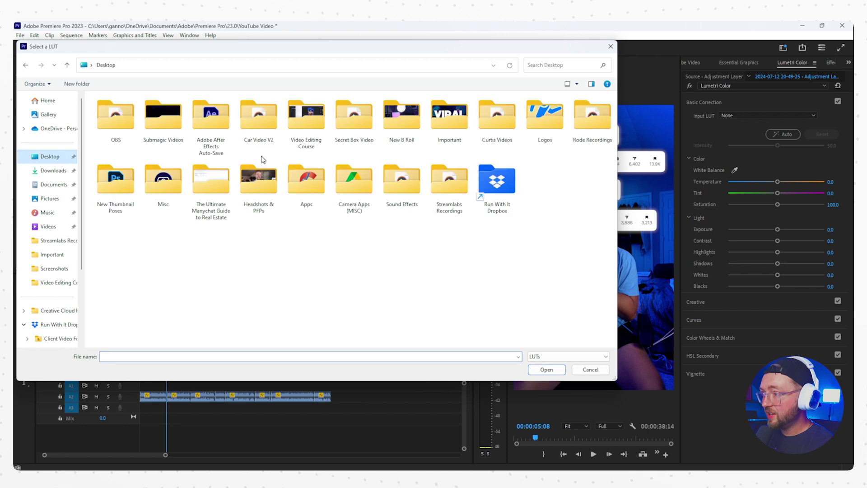
double_click(459, 127)
double_click(126, 126)
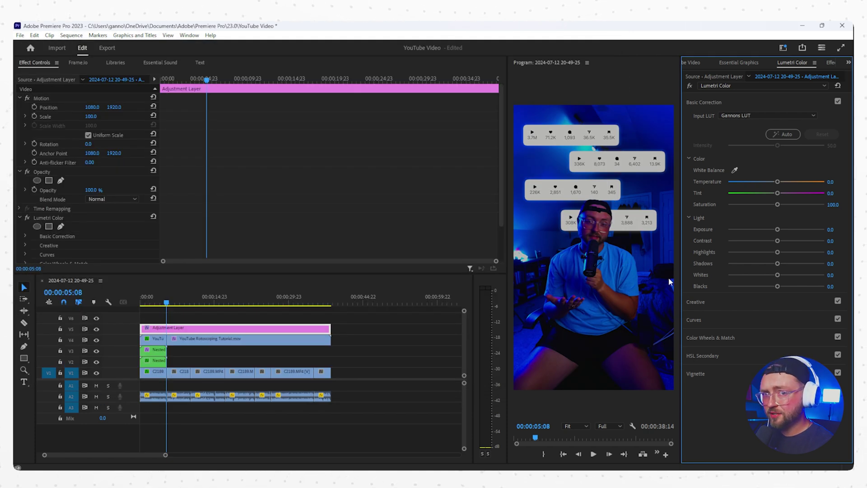
Grade the adjustment layer with Exposure 0.7, Highlights 46.6 and Shadows 71.9, raising Whites slightly and lowering Blacks slightly
left_click_drag(777, 231, 810, 263)
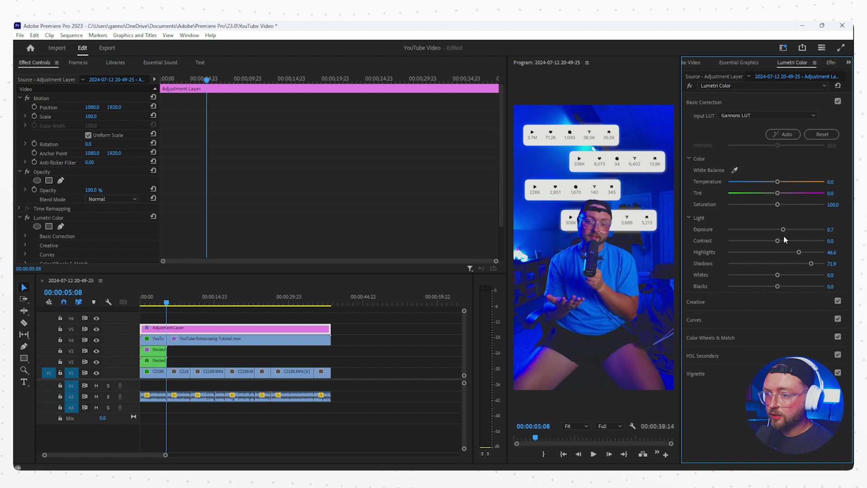
left_click_drag(777, 275, 780, 275)
left_click_drag(777, 286, 773, 286)
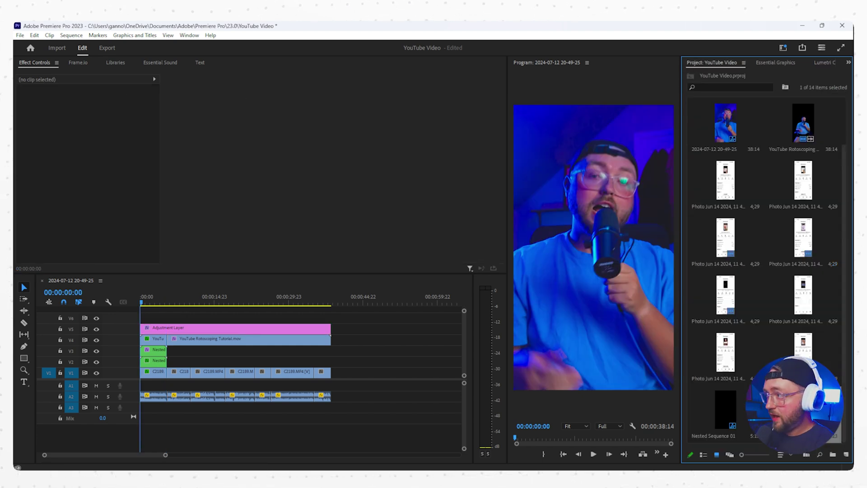
Import the 8-mm cinema background old film effect video from the Desktop's Important folder
left_click(21, 35)
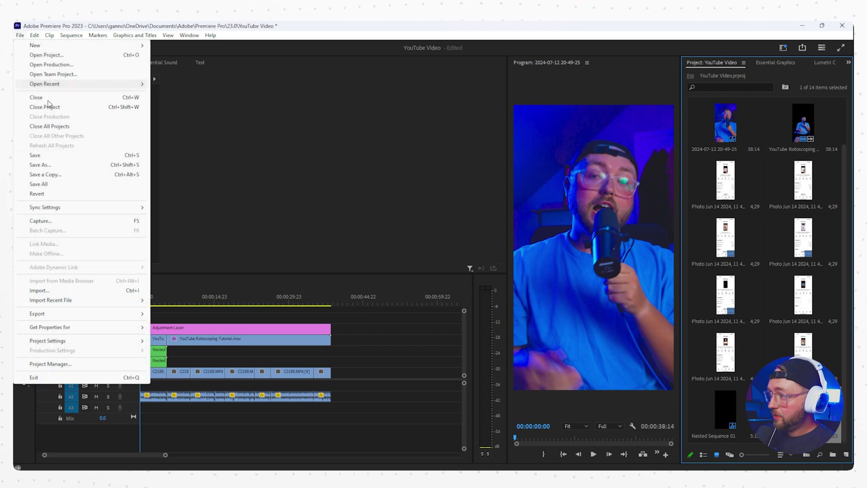
left_click(40, 291)
double_click(435, 119)
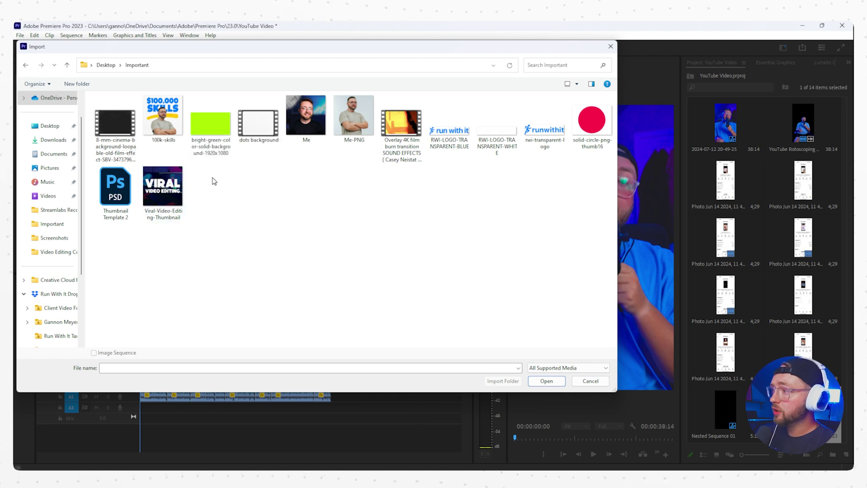
double_click(115, 124)
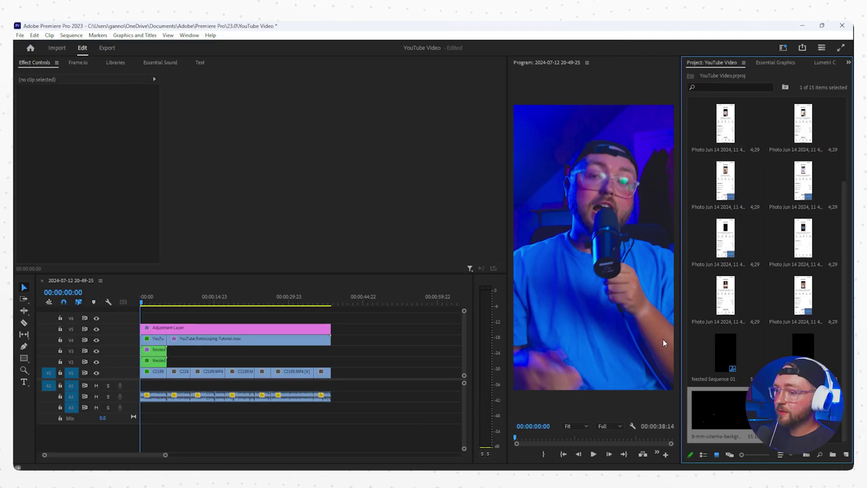
Unlink the 8-mm film effect clip on V6, delete its audio and move the video to the sequence start
right_click(269, 318)
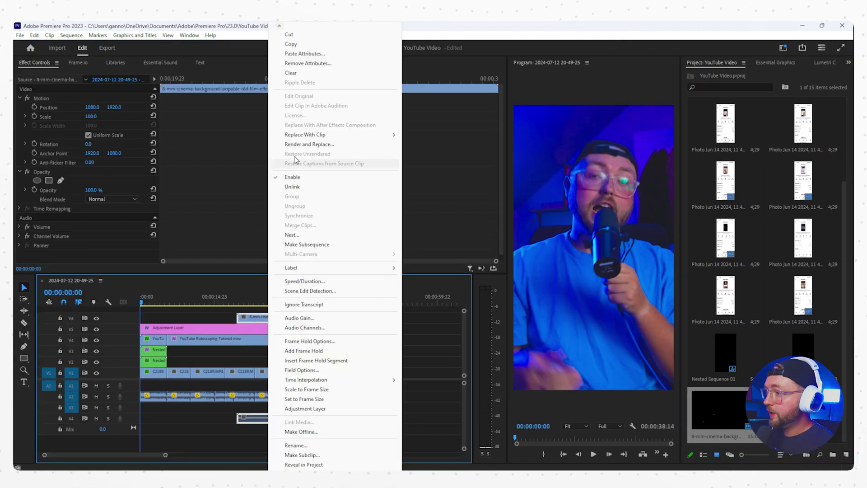
left_click(293, 187)
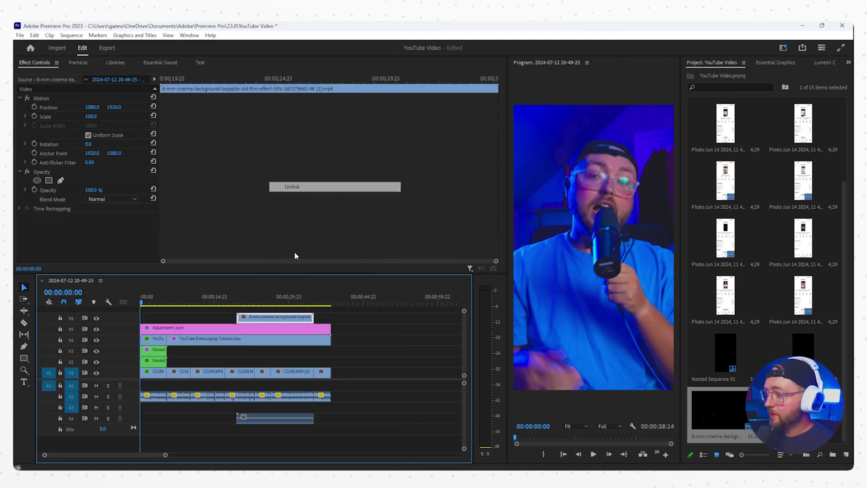
left_click(268, 432)
left_click(269, 422)
key("Delete")
left_click_drag(262, 318, 150, 309)
left_click(144, 302)
Rotate the 8-mm film effect clip 90° and set its blend mode to Screen
left_click(92, 144)
type("90")
key("Return")
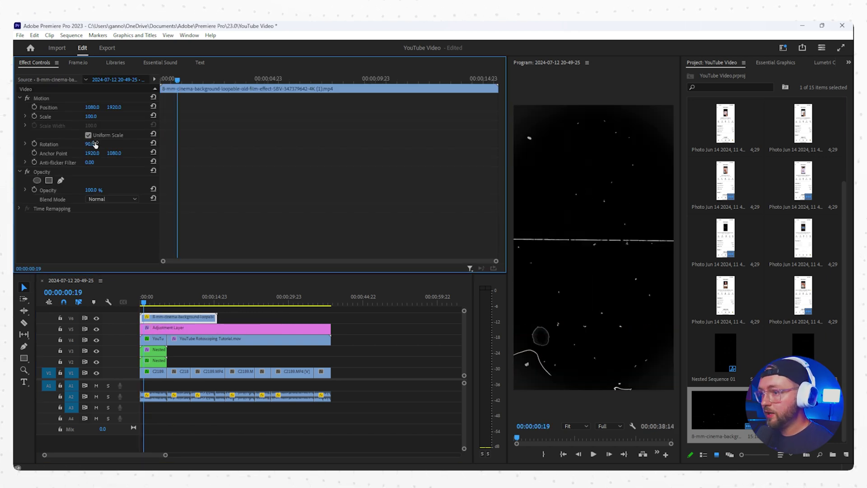
left_click(111, 199)
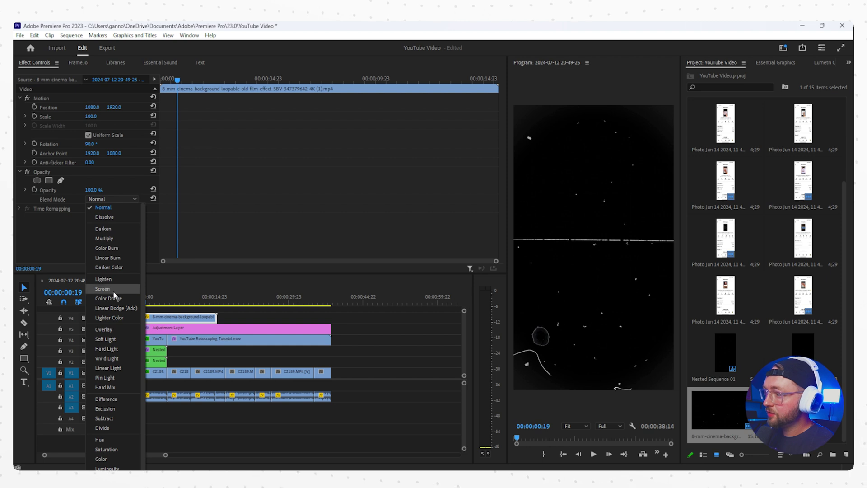
left_click(117, 284)
Slow the 8-mm film effect clip to 47% speed and delete the excess piece beyond the sequence's end
right_click(171, 316)
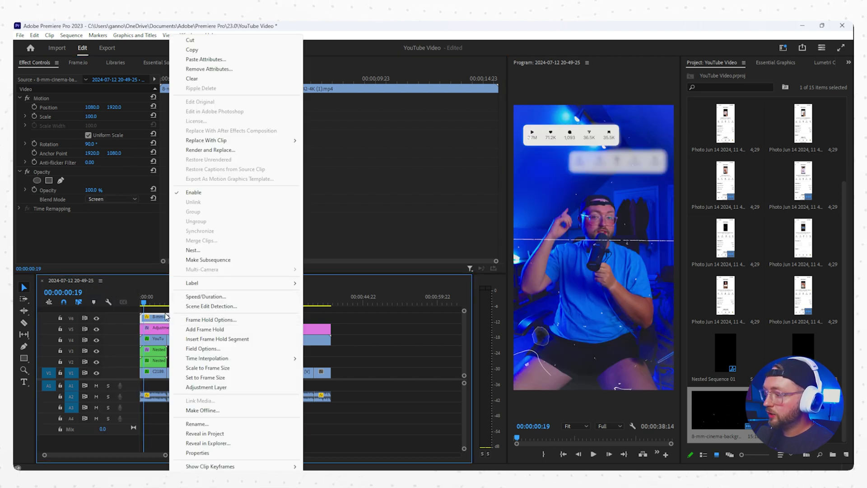
left_click(206, 296)
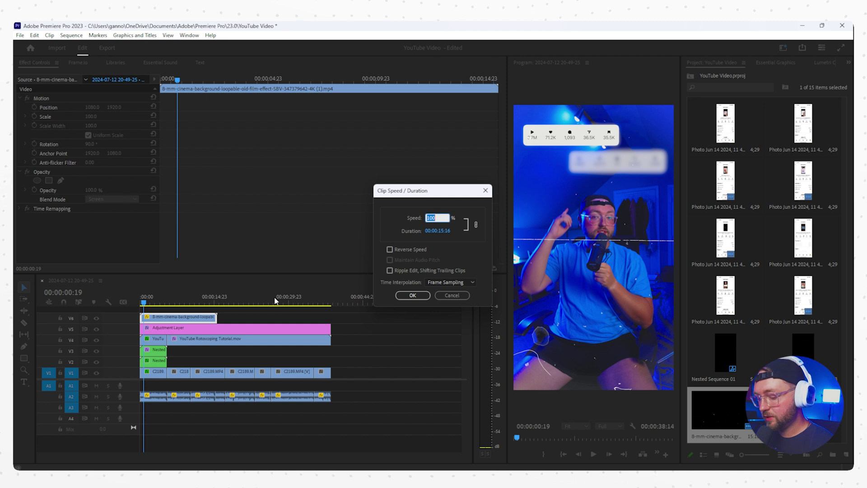
key("Return")
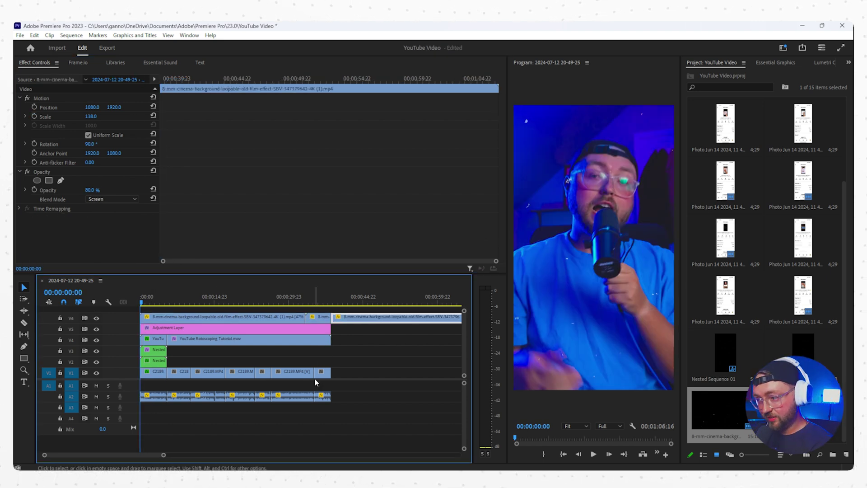
key("Delete")
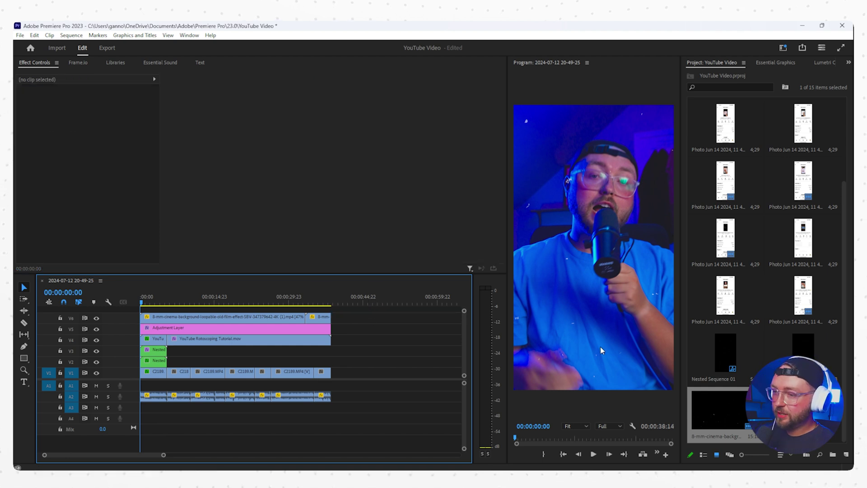
Import the Overlay 4K film burn transition video and place it on V7 past the end of the main clips
right_click(748, 238)
left_click(768, 309)
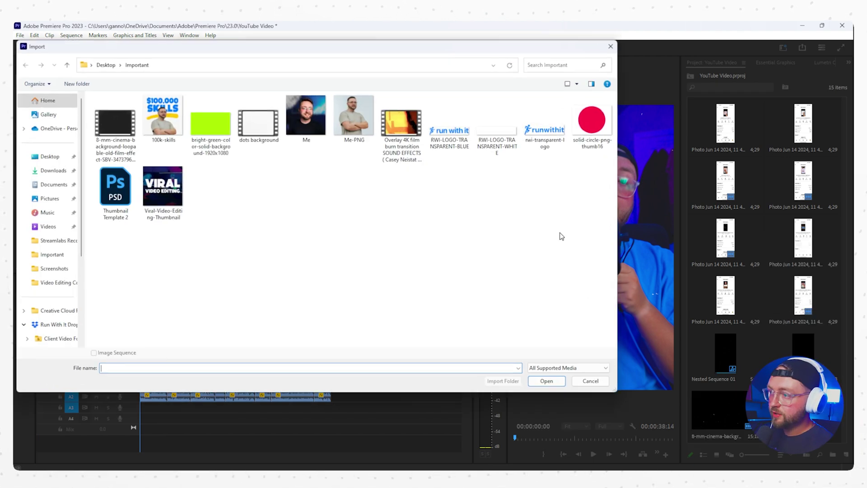
left_click(416, 131)
mouse_move(804, 412)
left_mouse_down()
mouse_move(402, 347)
mouse_move(367, 330)
mouse_move(365, 317)
mouse_move(253, 311)
mouse_move(366, 315)
left_mouse_up()
Preview the film burn clip to find a single burn and split the clip at 00:00:47:16
scroll(379, 331, "down", 3)
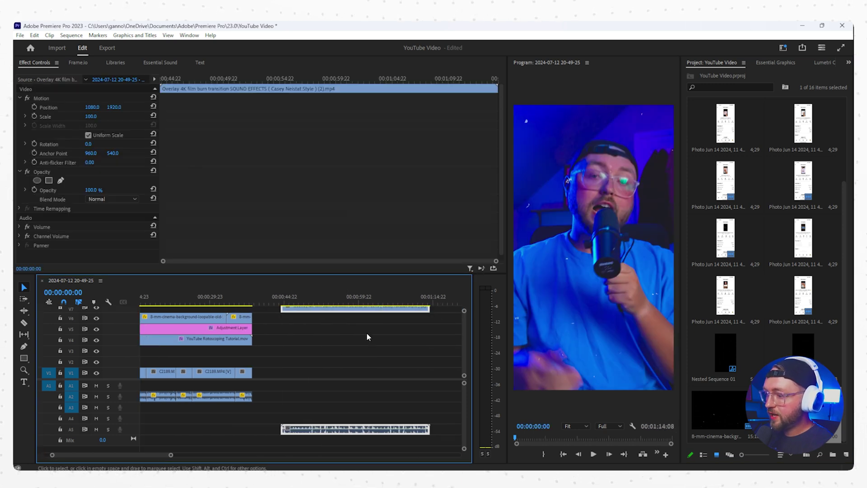
scroll(311, 386, "up", 5, "alt")
left_click(242, 302)
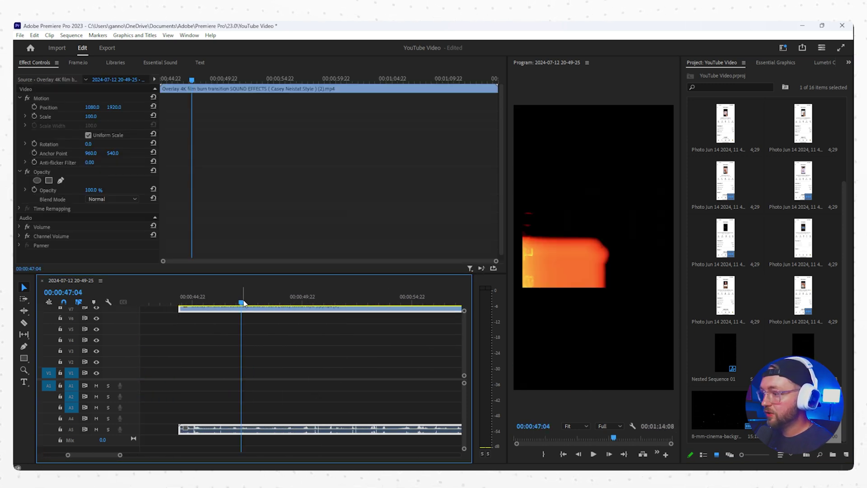
key("space")
key("space")
left_click_drag(269, 305, 253, 304)
key("c")
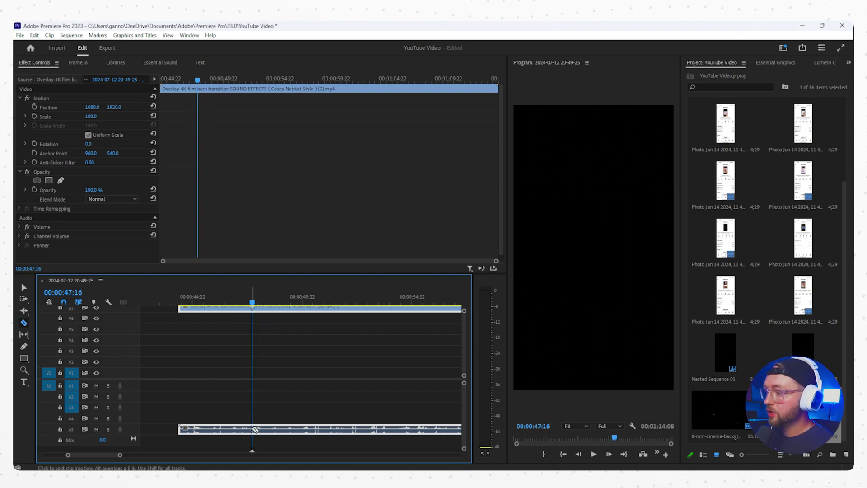
left_click(256, 429)
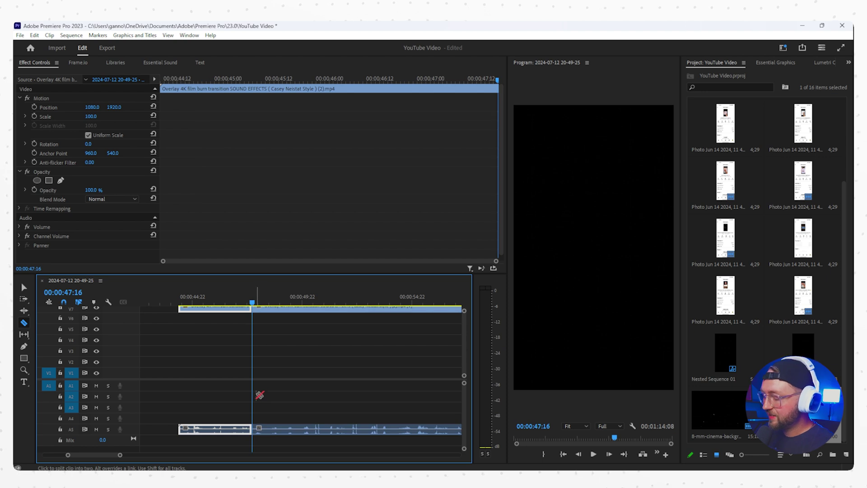
Split the film burn clip at 00:00:48:09 and delete the parts before and after the chosen burn
key("space")
key("space")
left_click(269, 430)
key("v")
left_click(280, 429)
key("Delete")
left_click(235, 427)
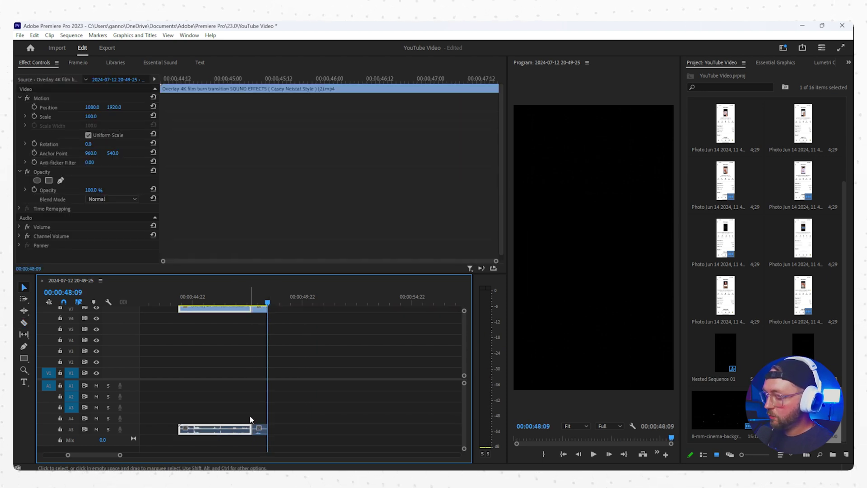
key("Delete")
Add a marker to the trimmed film burn clip at its bright full-frame flash, 00:00:47:20
left_click(258, 303)
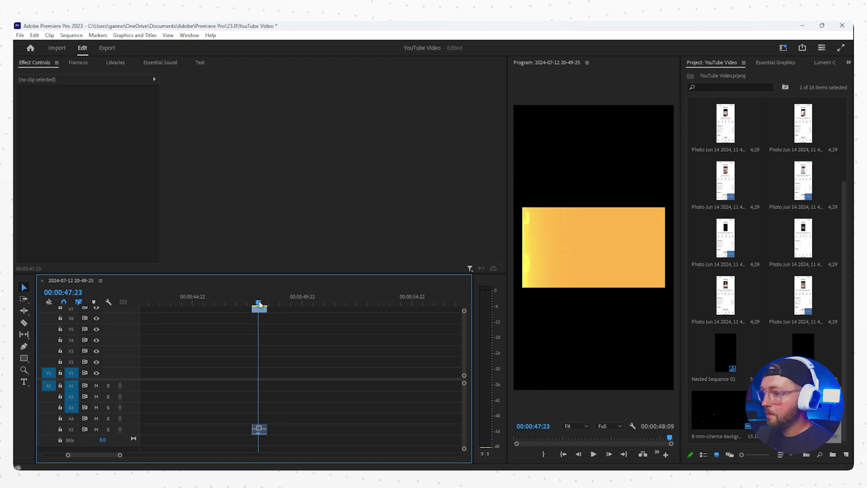
left_click_drag(259, 306, 257, 307)
left_click(259, 429)
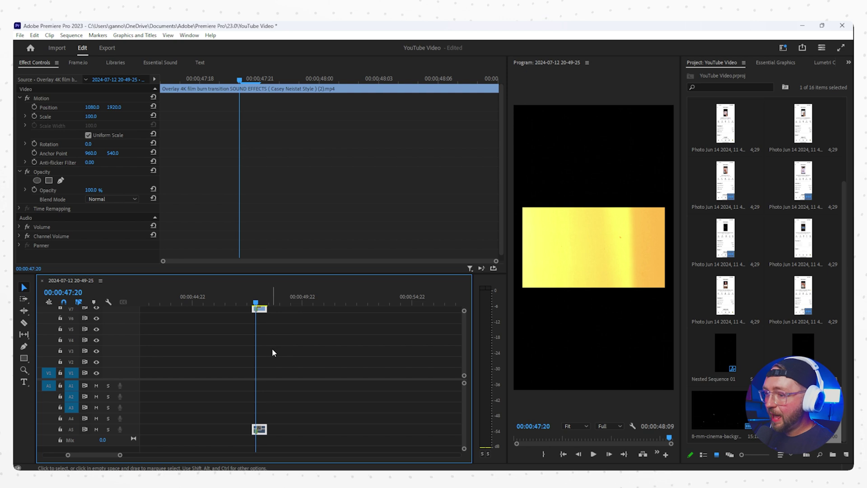
scroll(259, 316, "up", 5)
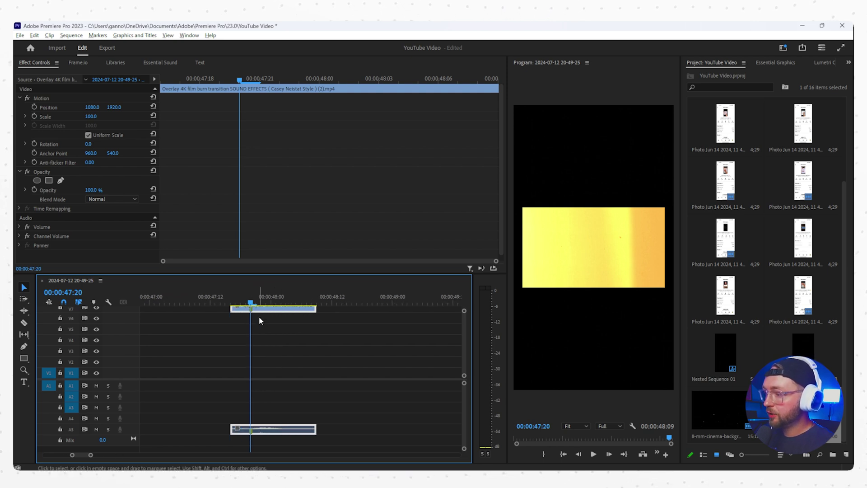
scroll(259, 317, "up", 3)
key("Left")
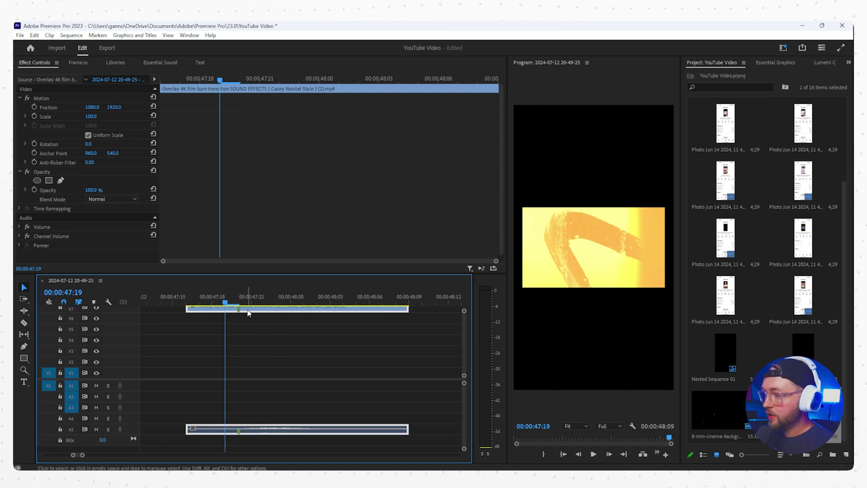
key("Right")
Rotate the film burn clip 90°, scale it to 200 and set its blend mode to Screen
left_click(94, 143)
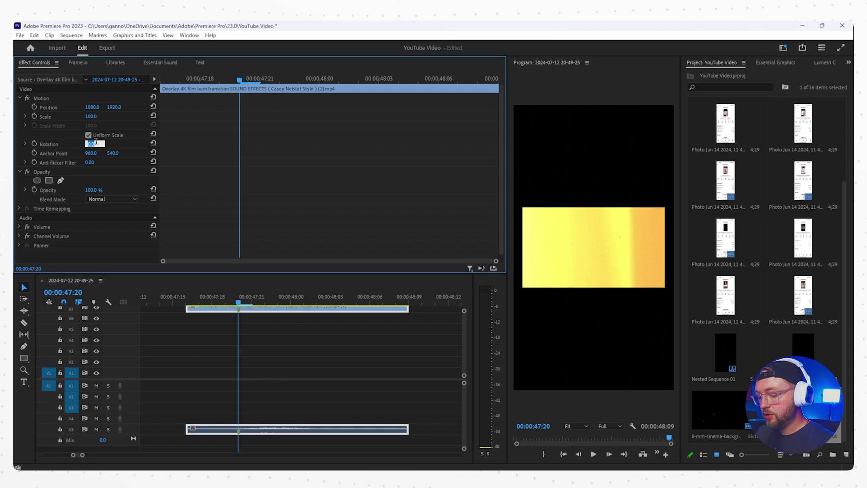
key("Return")
left_click(96, 116)
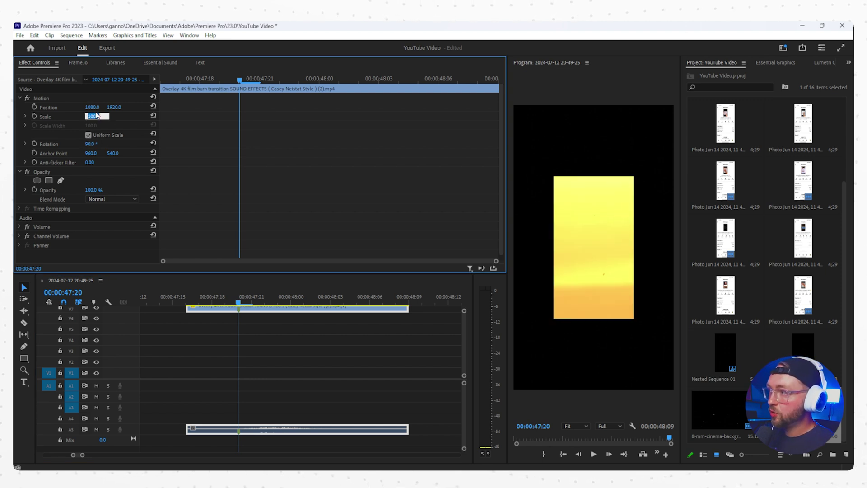
key("Return")
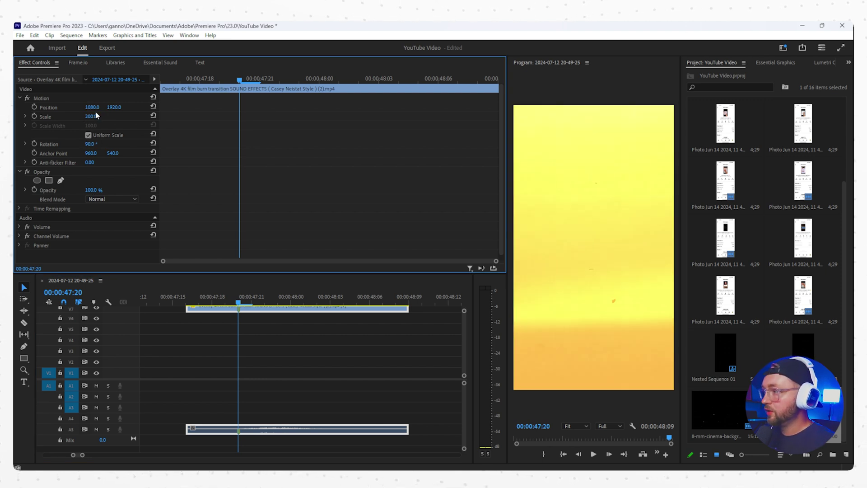
left_click(91, 199)
left_click(105, 295)
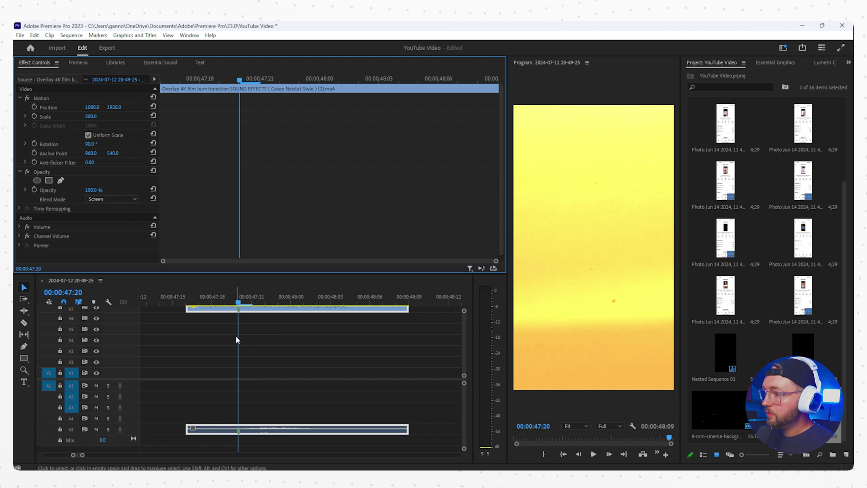
left_click(99, 200)
Move the film burn clip to the cut at 00:00:05:13 and align its flash marker with that cut
left_click(227, 300)
scroll(239, 338, "down", 5)
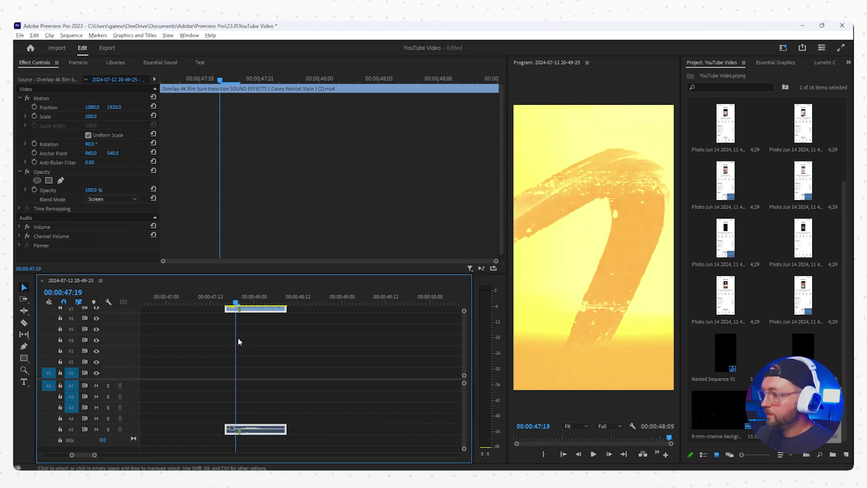
scroll(214, 341, "up", 3)
scroll(214, 342, "down", 5)
scroll(221, 340, "up", 2)
scroll(257, 321, "down", 3)
scroll(254, 320, "up", 3)
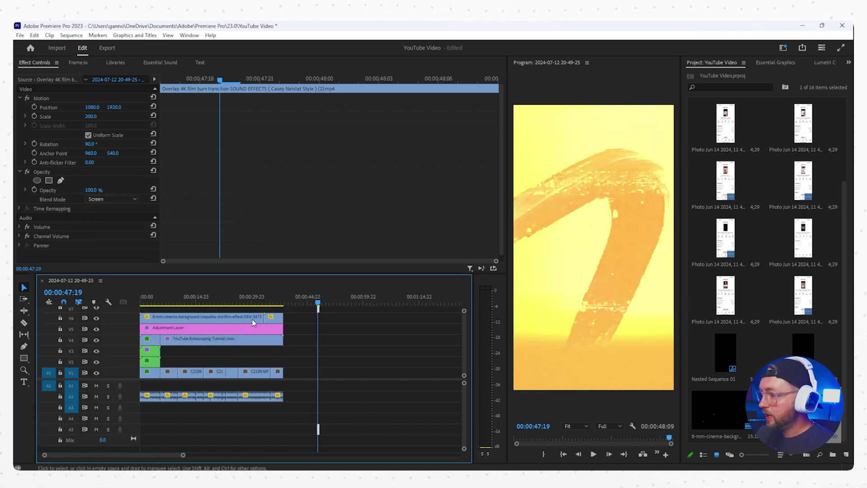
left_click_drag(316, 307, 159, 313)
scroll(171, 316, "up", 8)
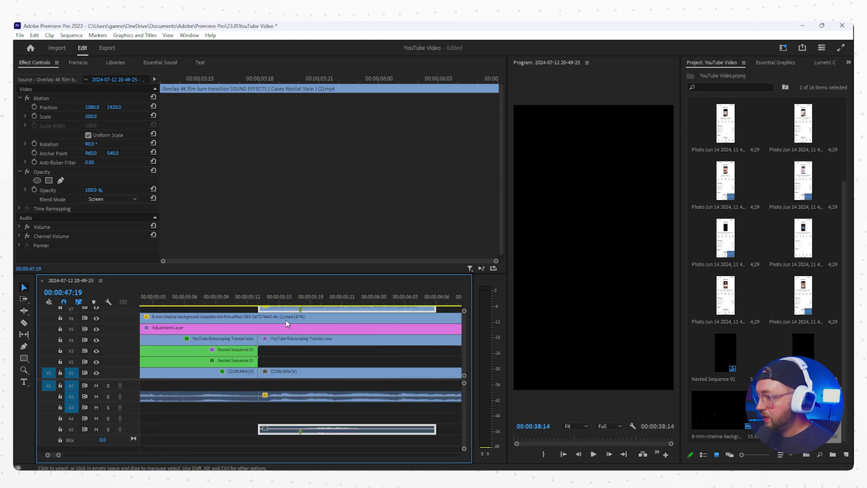
left_click_drag(296, 315, 252, 310)
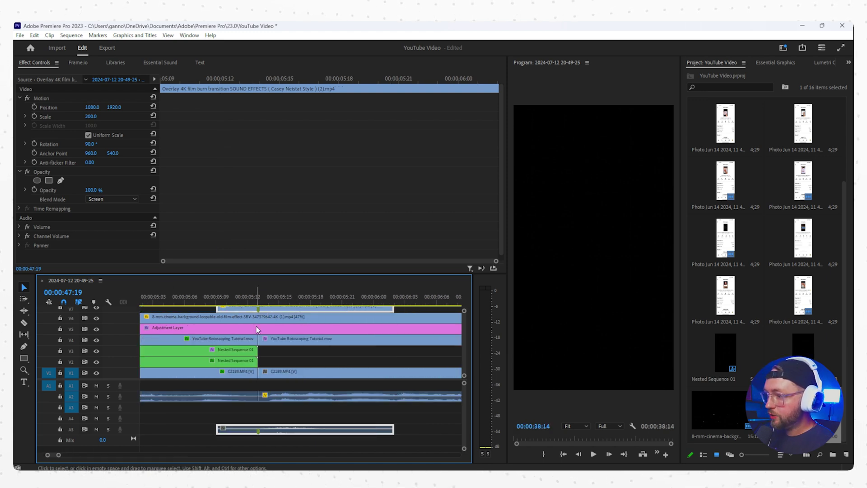
Save the project and play back the film burn over the first cut
left_click(215, 301)
left_click_drag(213, 302, 150, 307)
key("ctrl+s")
scroll(212, 329, "down", 4)
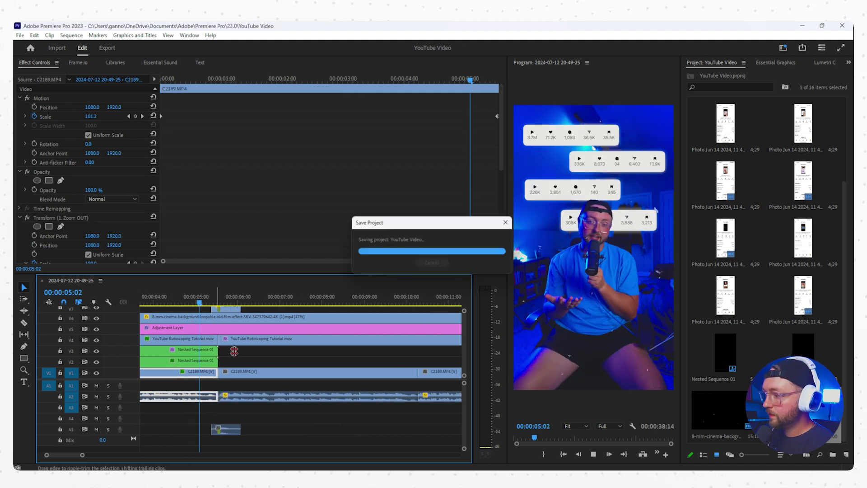
left_click(186, 302)
key("space")
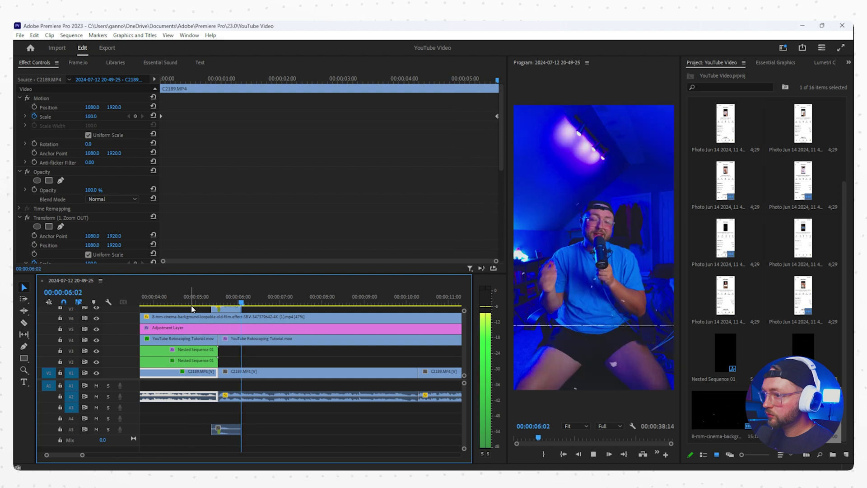
key("space")
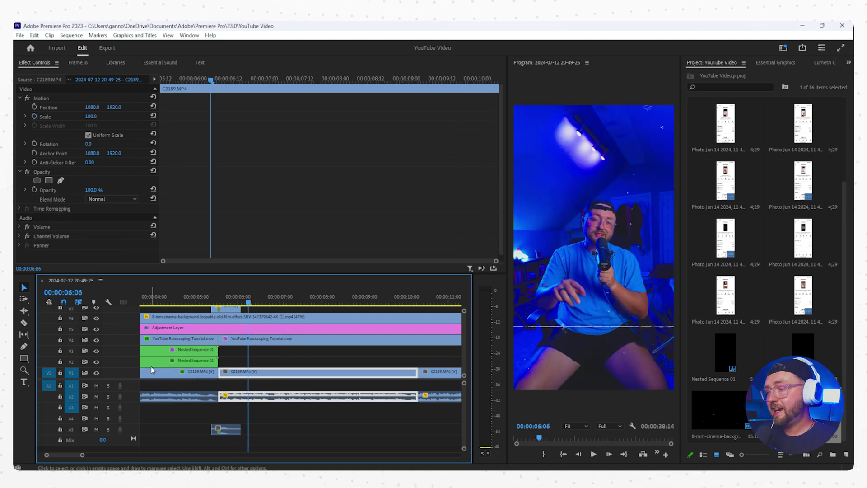
Delete the rotoscoped clip segment on V4 that follows the first cut
left_click(252, 334)
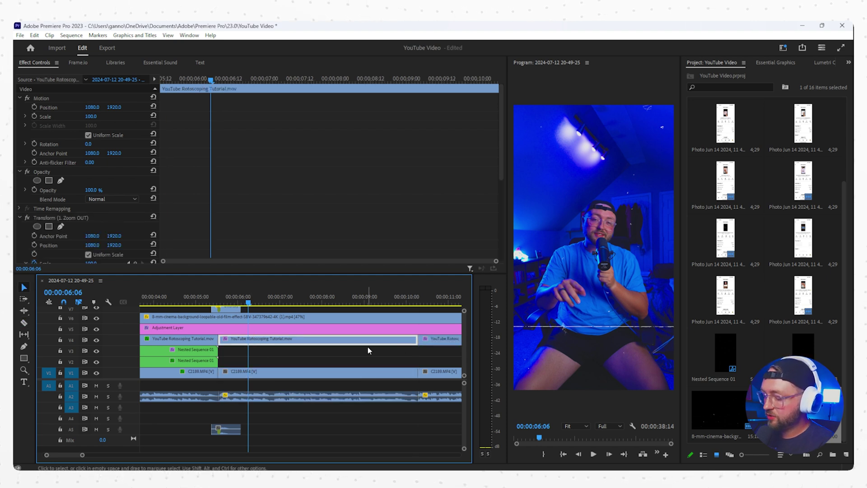
key("Delete")
Start Scale and Anchor Point keyframes on the second C2189.MP4 segment at 00:00:05:13
left_click(291, 371)
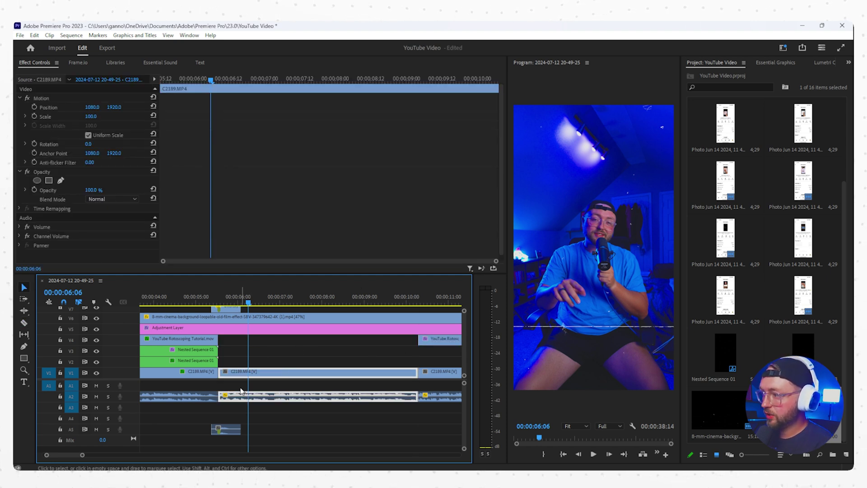
left_click_drag(176, 81, 140, 86)
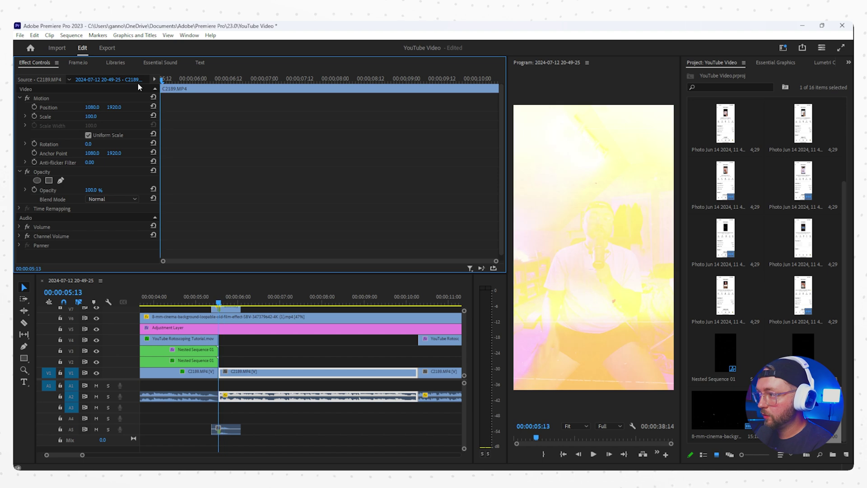
left_click(35, 116)
left_click(35, 154)
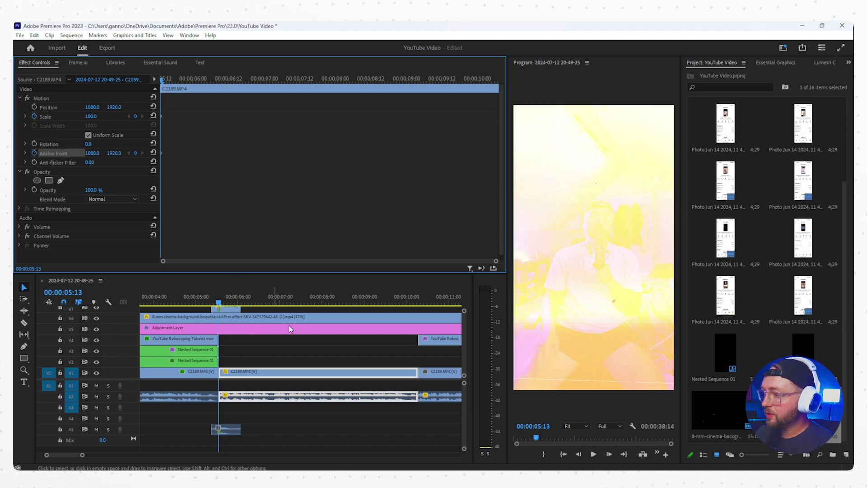
At 00:00:06:07, keyframe the segment's Scale to 120 and its vertical Anchor Point to 2162 for a zoom-in
left_click_drag(180, 82, 213, 81)
left_click(93, 117)
type("120")
key("Return")
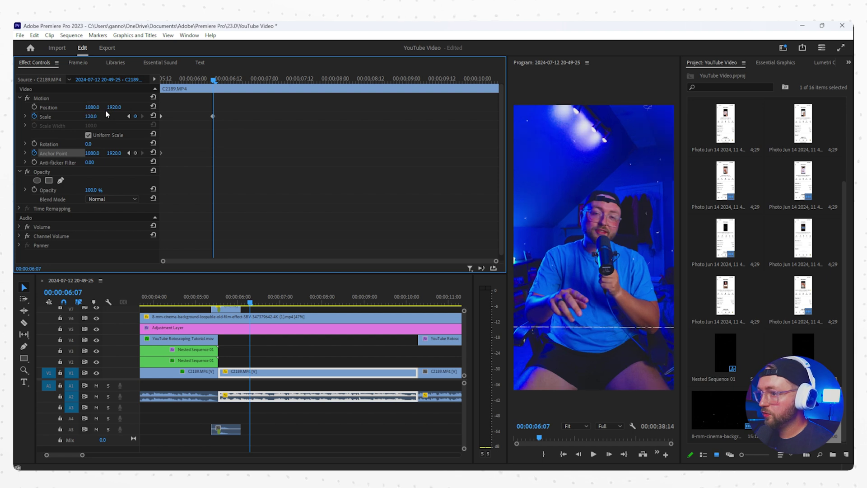
left_click_drag(113, 152, 161, 81)
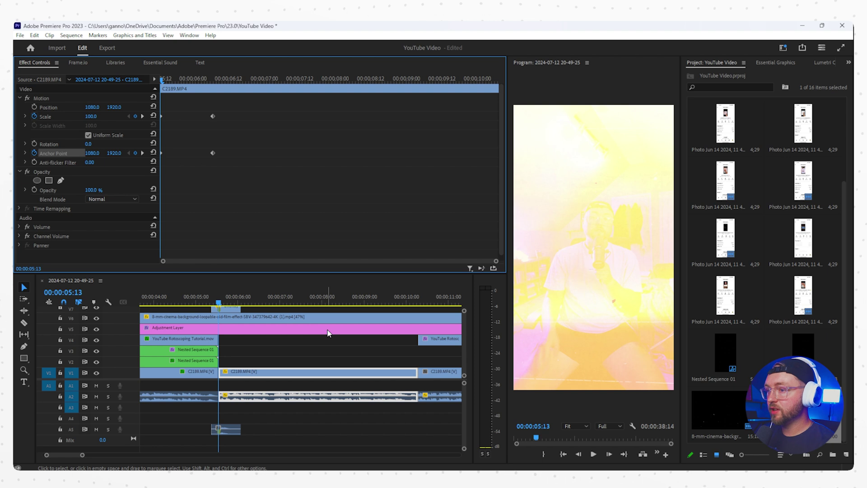
Play back the film burn transition and the keyframed zoom in full screen from the first cut
left_click(228, 307)
left_click(220, 305)
left_click_drag(219, 302, 220, 303)
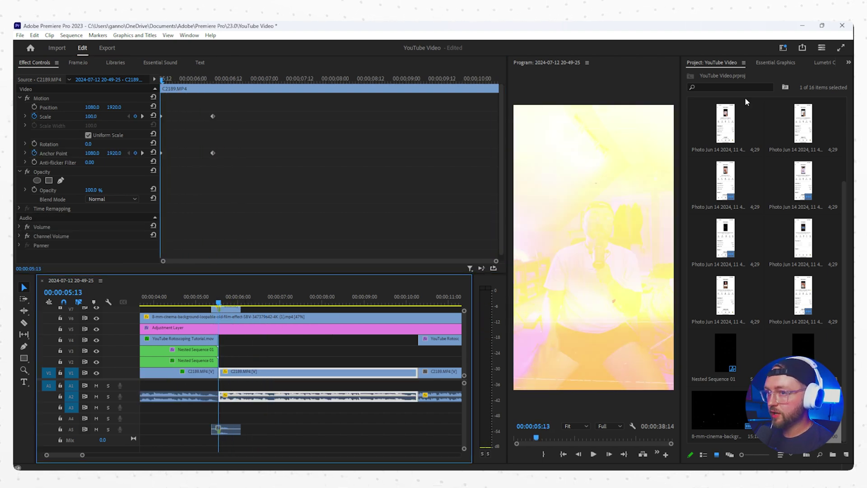
left_click(840, 49)
key("space")
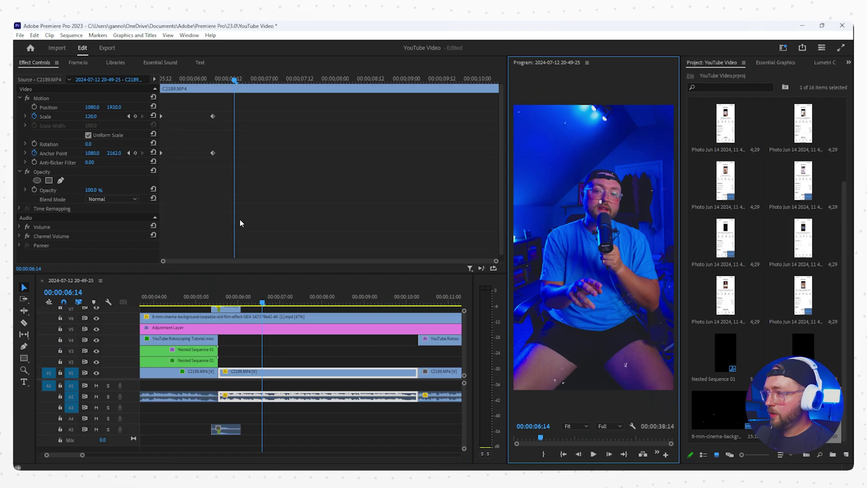
Delay the ending Scale and Anchor Point keyframes to just before 00:00:07:00 and apply Ease In and Ease Out to all four keyframes
left_click_drag(206, 113, 226, 177)
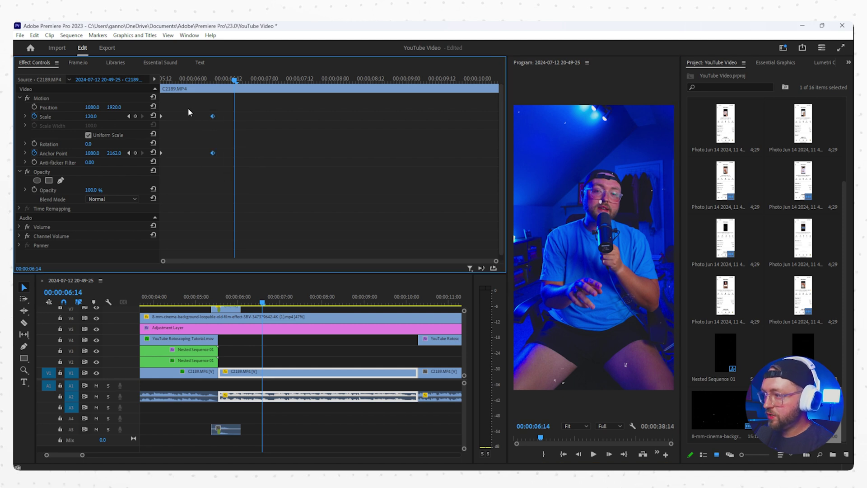
left_click_drag(222, 119, 256, 120)
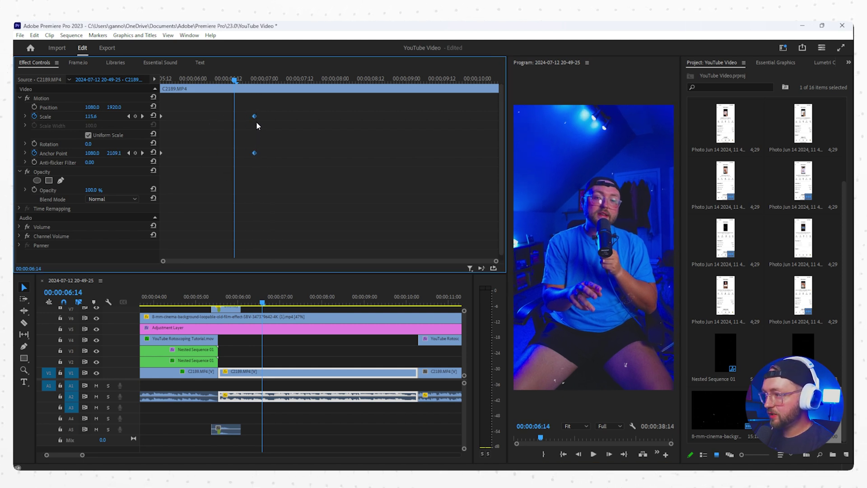
right_click(254, 153)
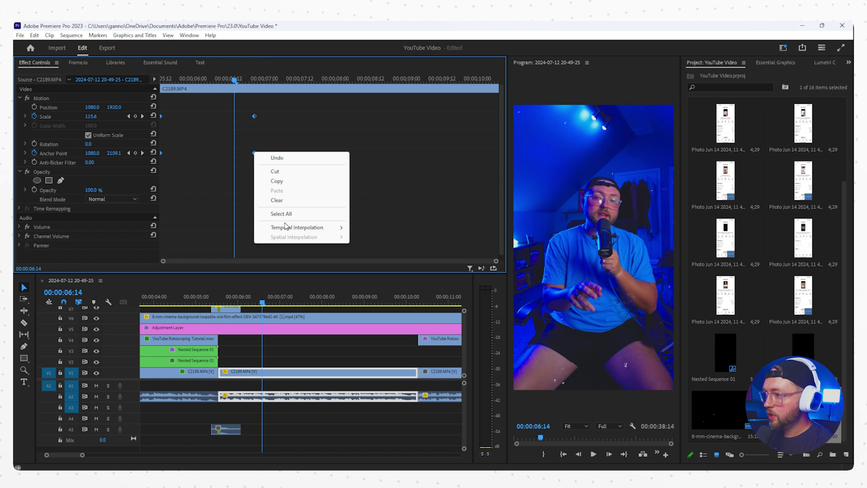
left_click(242, 164)
left_click_drag(290, 104, 243, 177)
right_click(254, 154)
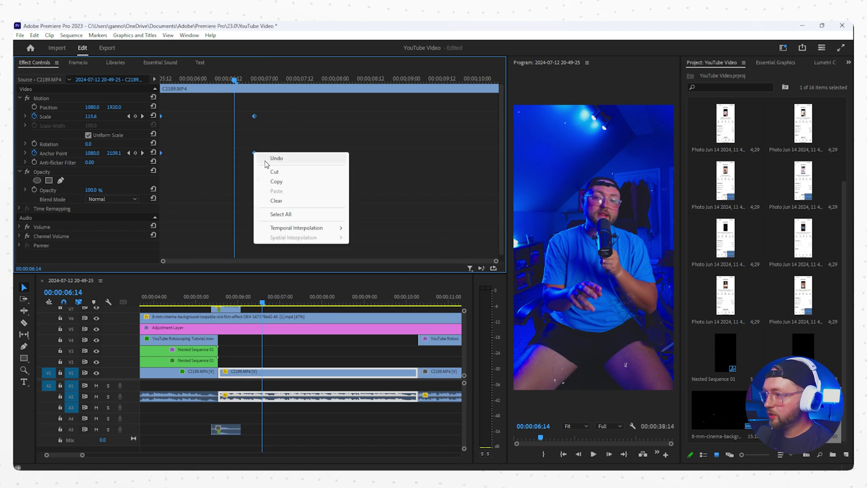
mouse_move(287, 228)
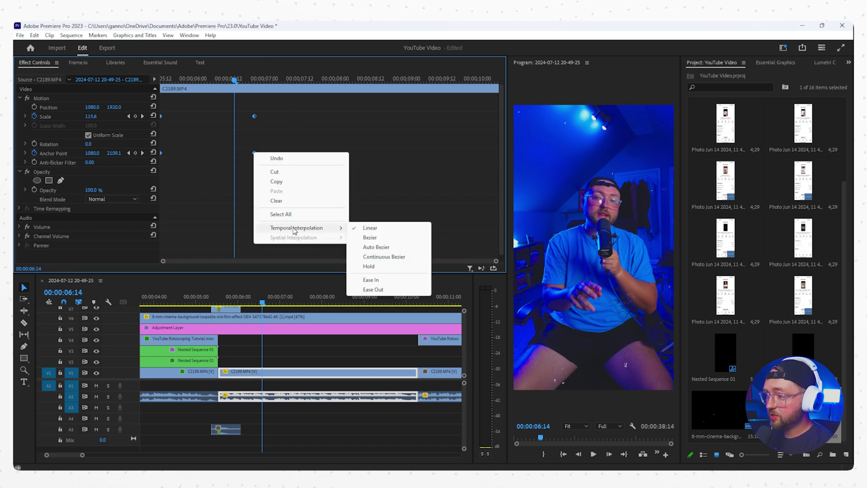
left_click(375, 289)
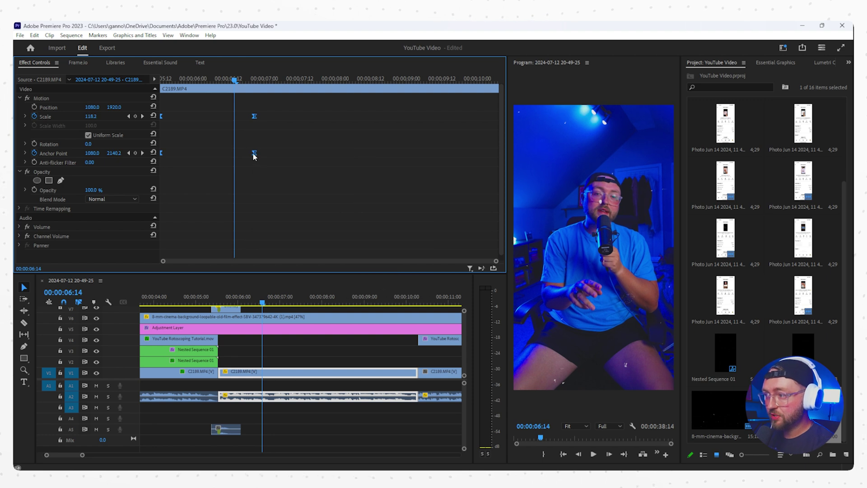
right_click(255, 156)
mouse_move(300, 227)
left_click(384, 290)
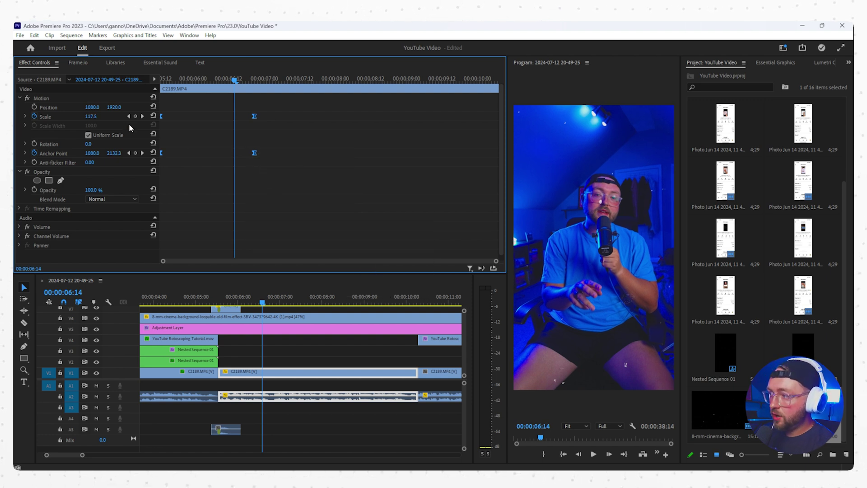
Lengthen the incoming velocity handle of the ending Scale keyframe to about the middle of the zoom, giving a fast start and slow finish
left_click(25, 117)
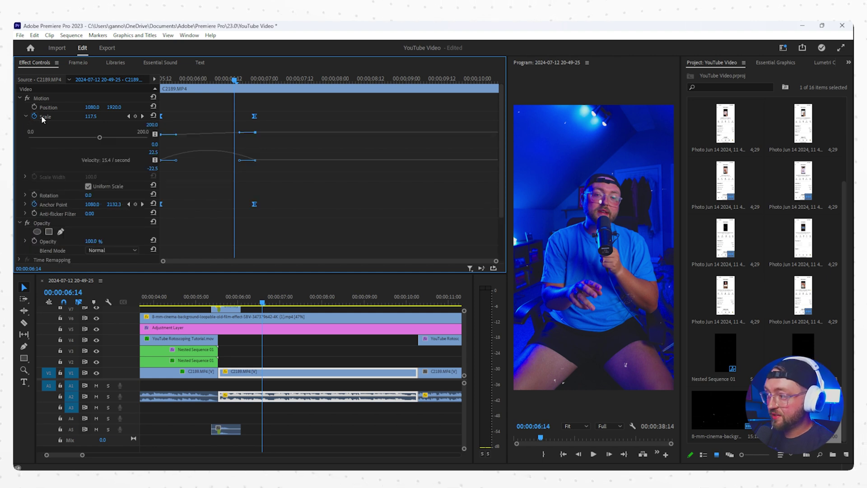
left_click(197, 113)
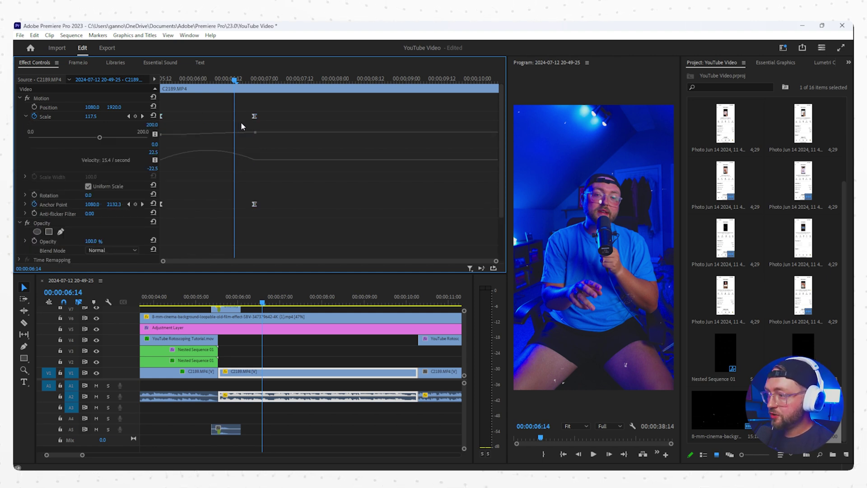
left_click_drag(183, 81, 248, 97)
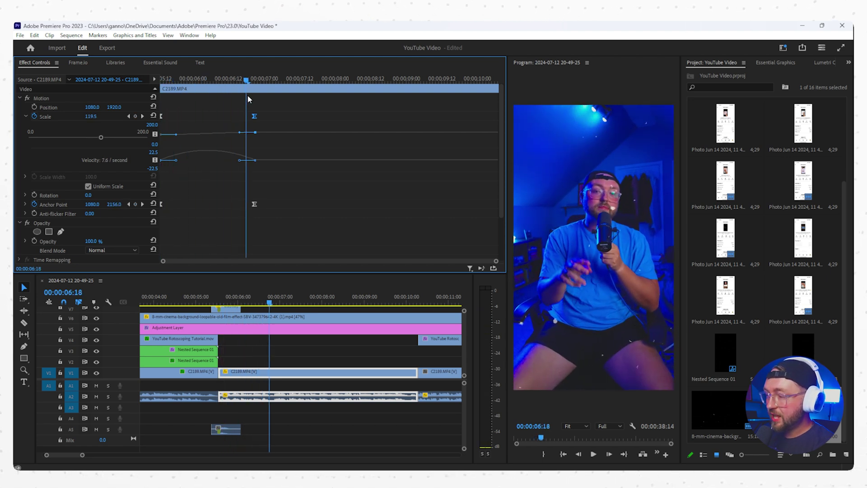
left_click_drag(241, 163, 189, 164)
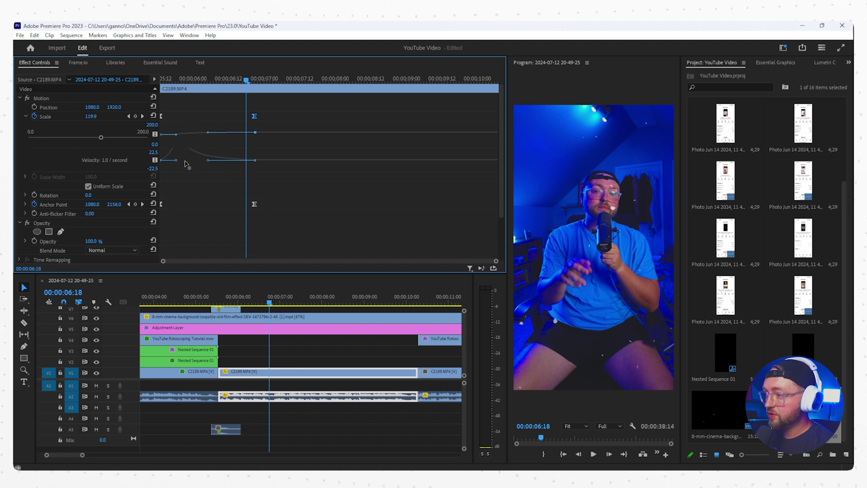
left_click_drag(183, 163, 185, 164)
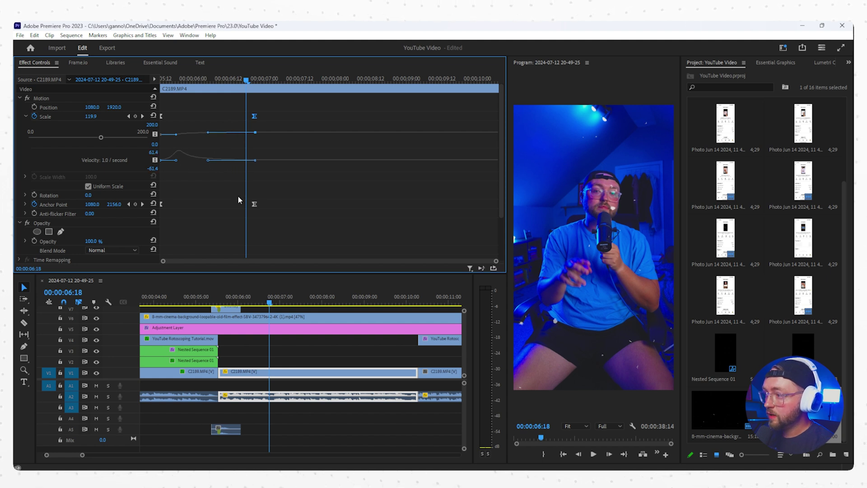
Reshape the Anchor Point velocity curve to match Scale by extending the ending keyframe's incoming handle to about mid-move
left_click(254, 205)
left_click(25, 205)
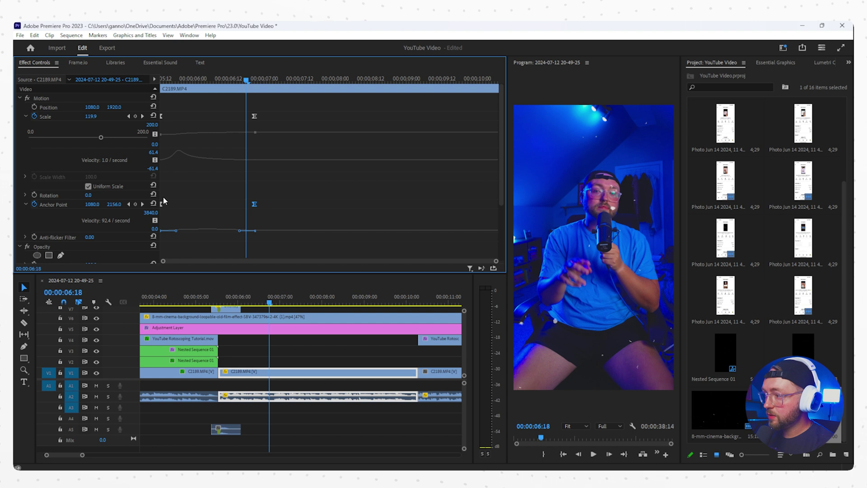
scroll(213, 202, "down", 1)
left_click_drag(225, 214, 195, 215)
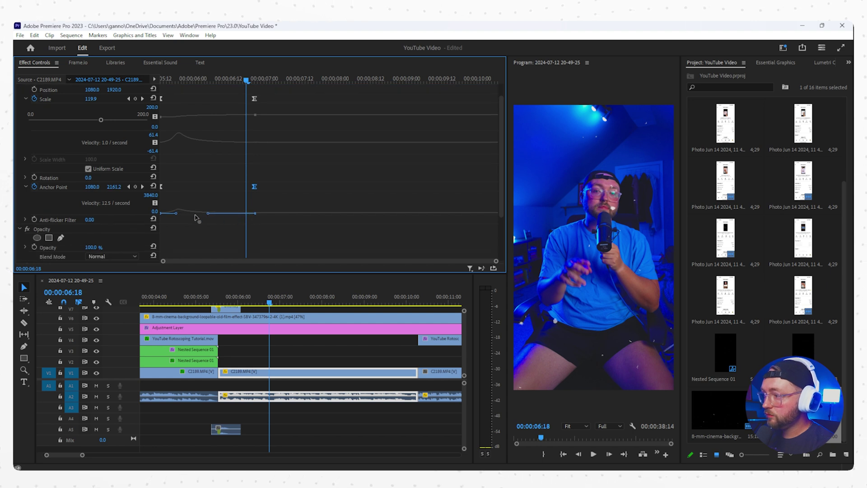
Move the ending Scale and Anchor Point keyframes to about 00:00:07:17 and save the project
key("Up")
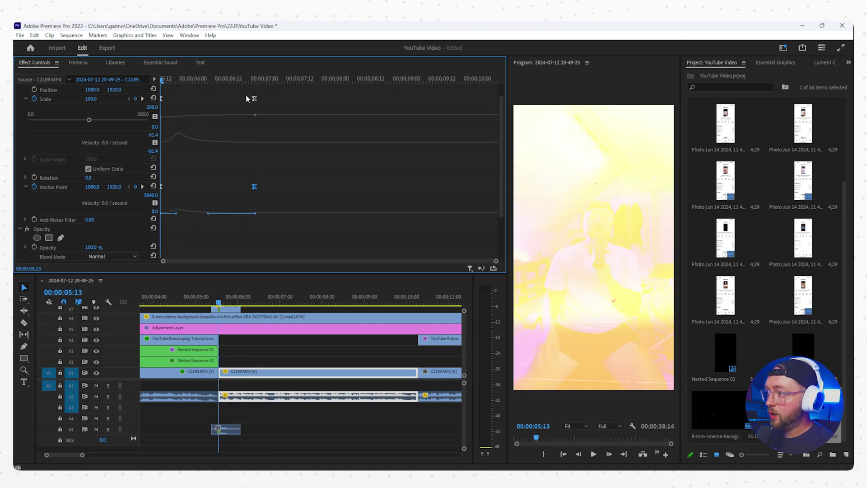
left_click_drag(295, 224, 247, 93)
left_click_drag(255, 188, 316, 195)
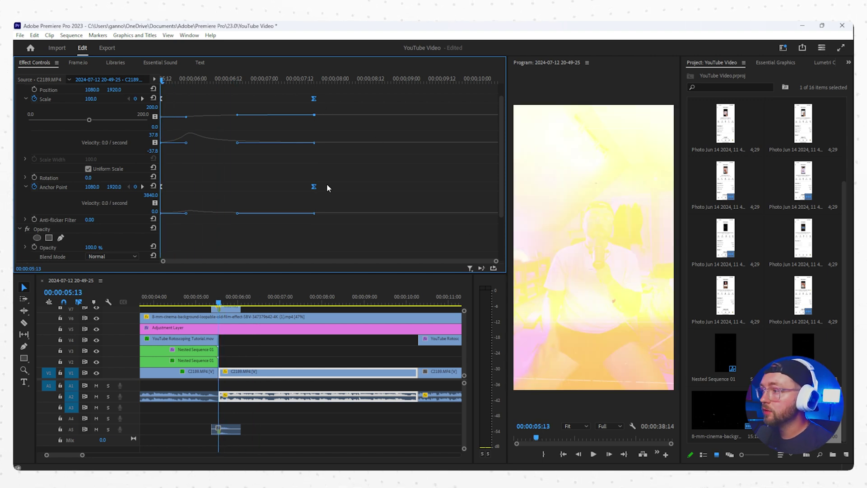
key("ctrl+s")
Play back the slower zoom-in, including the transition into it from 00:00:05:09
left_click(321, 351)
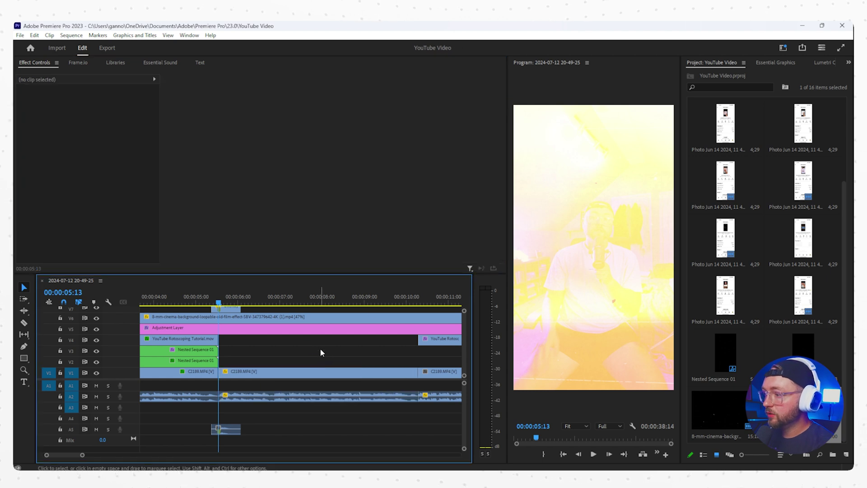
key("space")
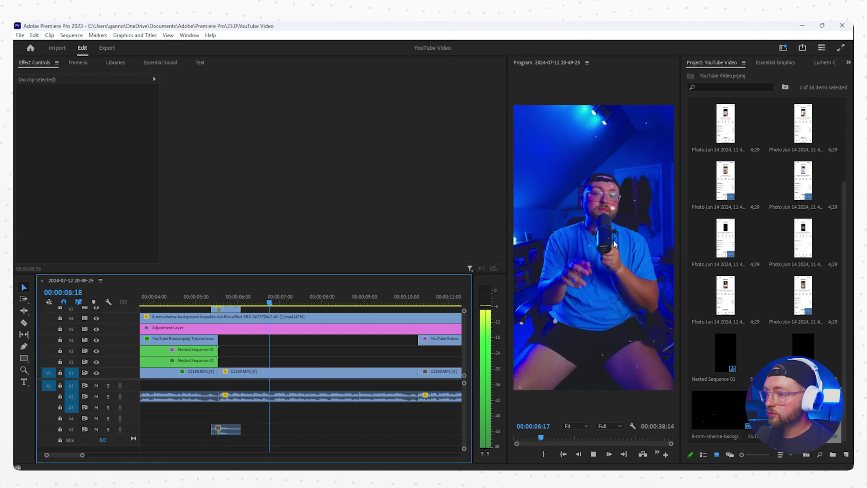
key("space")
left_click(398, 372)
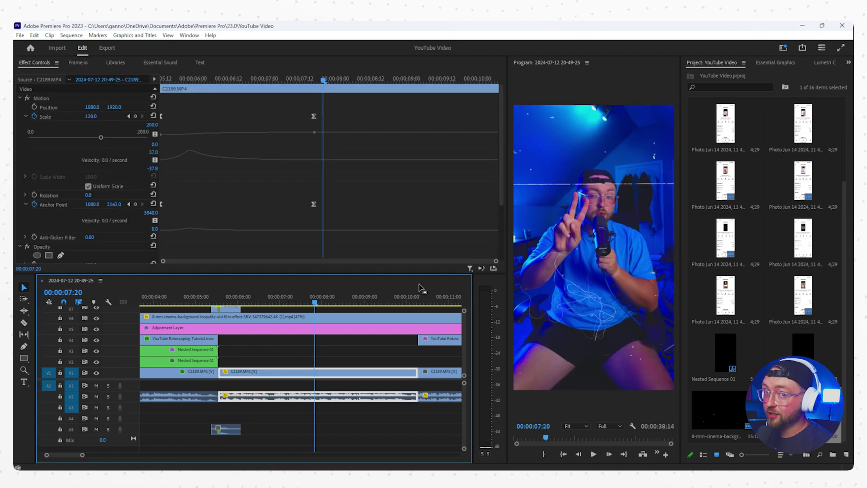
mouse_move(228, 304)
left_mouse_down()
mouse_move(216, 305)
mouse_move(288, 313)
mouse_move(217, 315)
left_mouse_up()
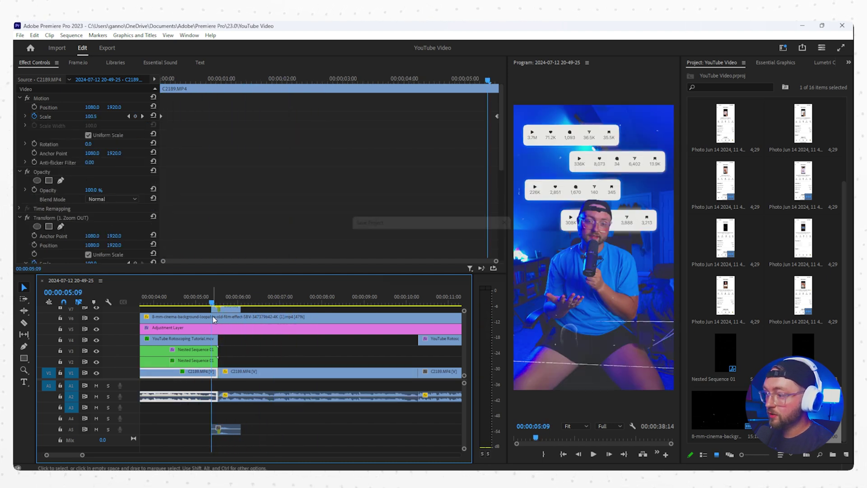
key("space")
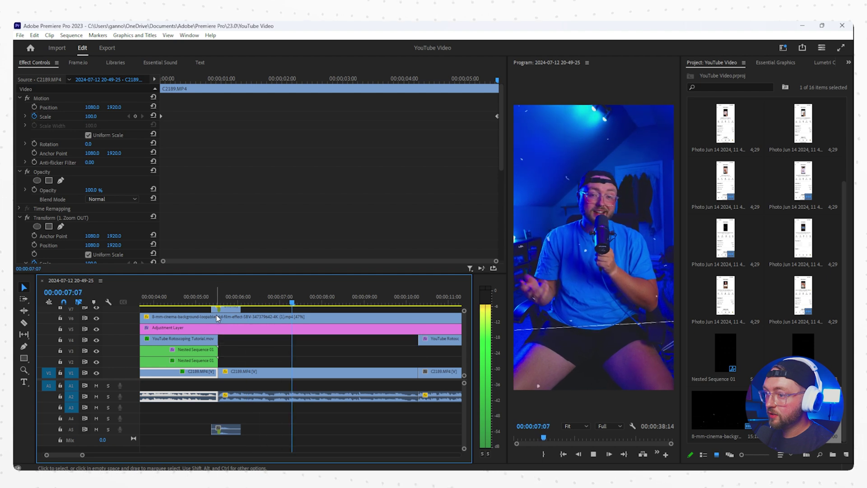
key("space")
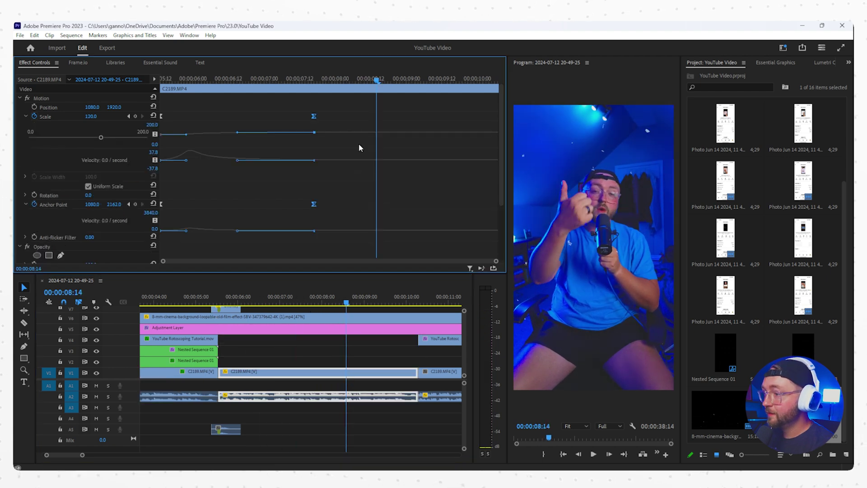
Paste the zoomed-in Scale and Anchor Point keyframes at 00:00:08:14 and the starting ones at 00:00:09:05 to zoom back out
key("ctrl+v")
left_click_drag(173, 112, 159, 212)
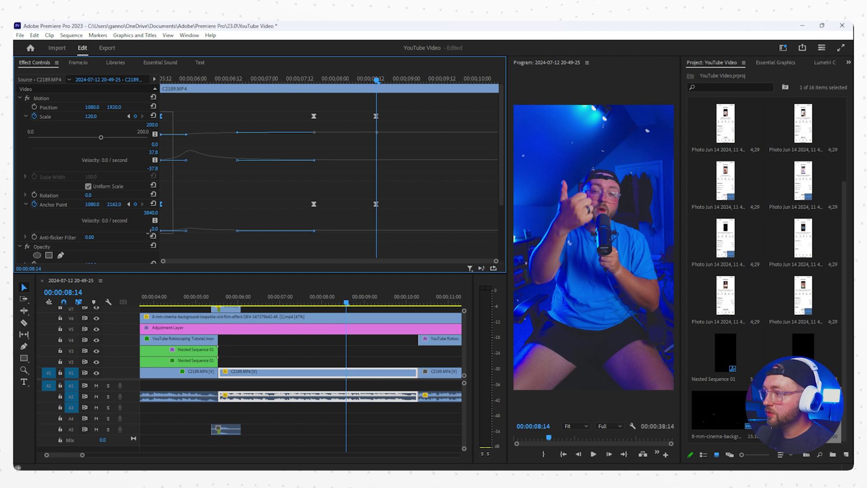
left_click_drag(381, 82, 421, 83)
key("ctrl+v")
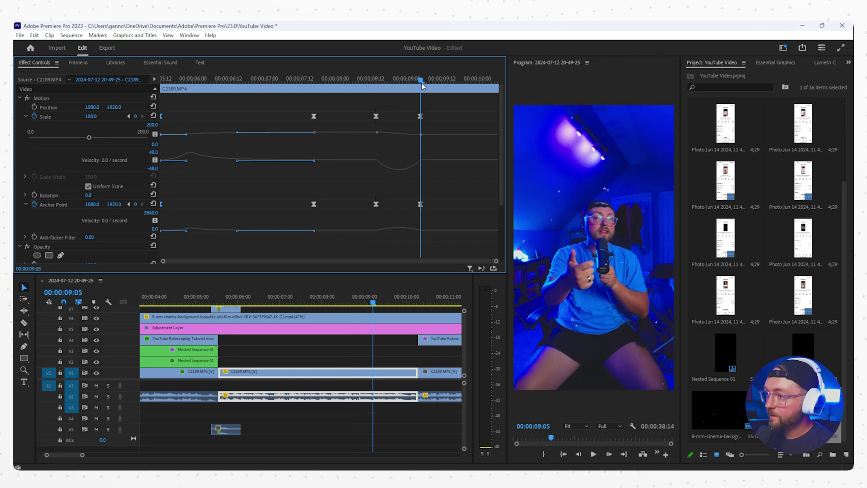
Extend the zoom-out's final keyframes to about 00:00:09:21 and lengthen their incoming Scale and Anchor Point velocity handles
left_click_drag(414, 164, 397, 161)
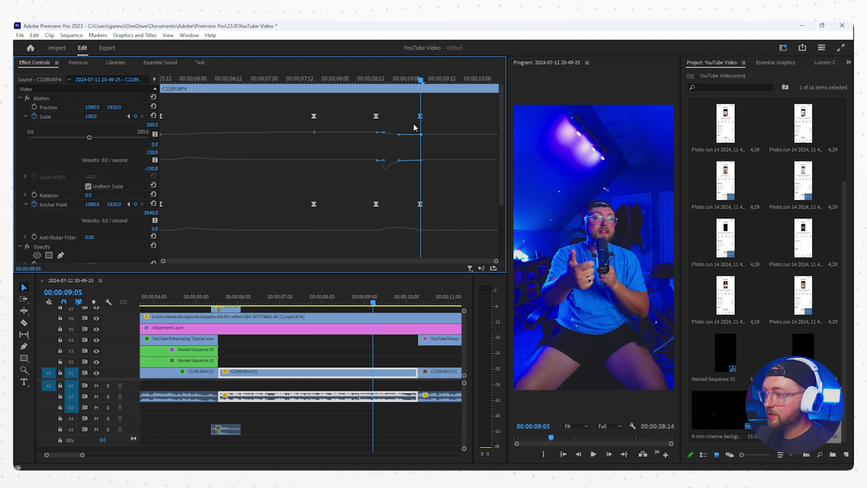
left_click_drag(420, 116, 468, 116)
left_click_drag(420, 204, 429, 234)
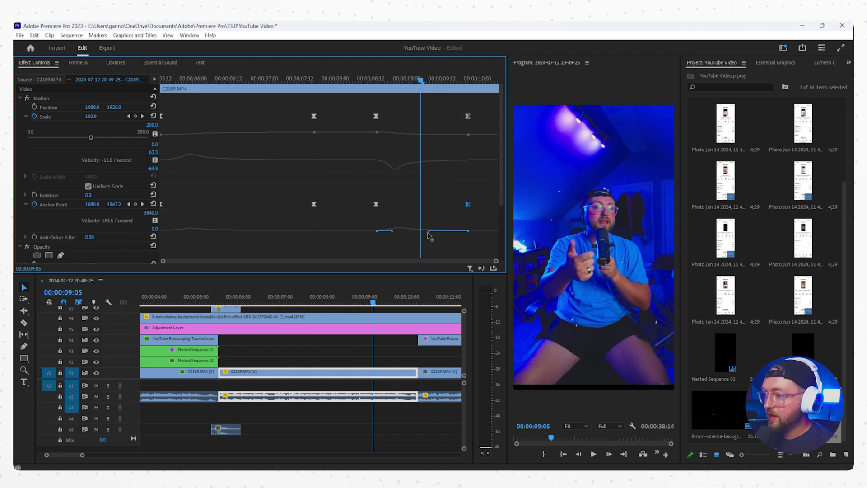
Play back the zoom-out from about 00:00:08:14
key("space")
left_click(375, 82)
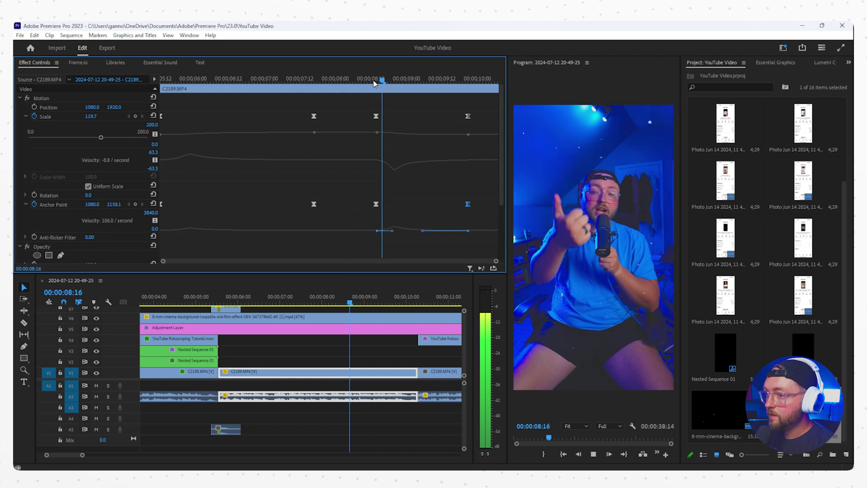
key("space")
Place the zoom-out's final Scale and Anchor Point keyframes at the very end of the clip and play it back from 00:00:05:13
left_click_drag(462, 115, 482, 210)
key("Delete")
key("Up")
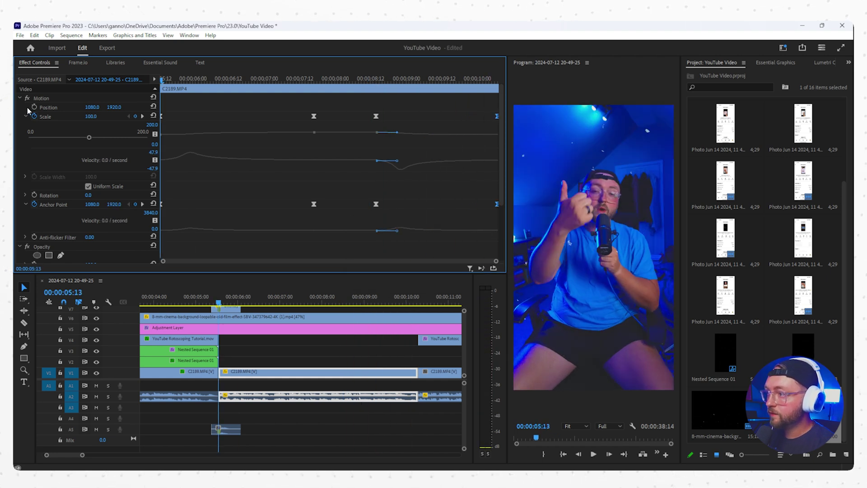
key("space")
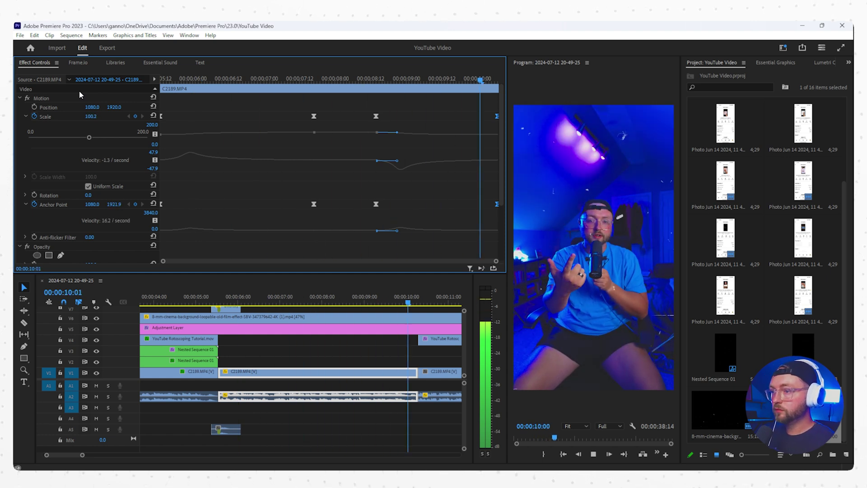
key("space")
Move the zoom-out's starting Scale and Anchor Point keyframes earlier to 00:00:08:06 and play back the clip from 00:00:06:17
left_click(376, 117)
left_click_drag(364, 107, 353, 206)
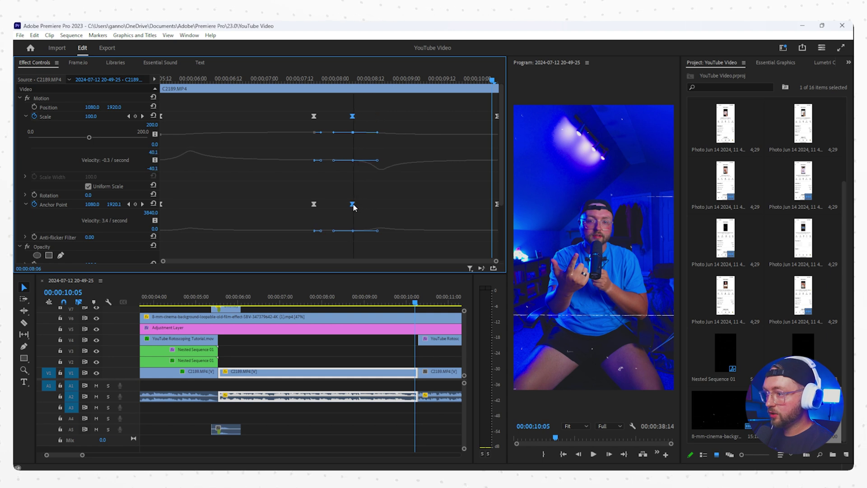
left_click(243, 80)
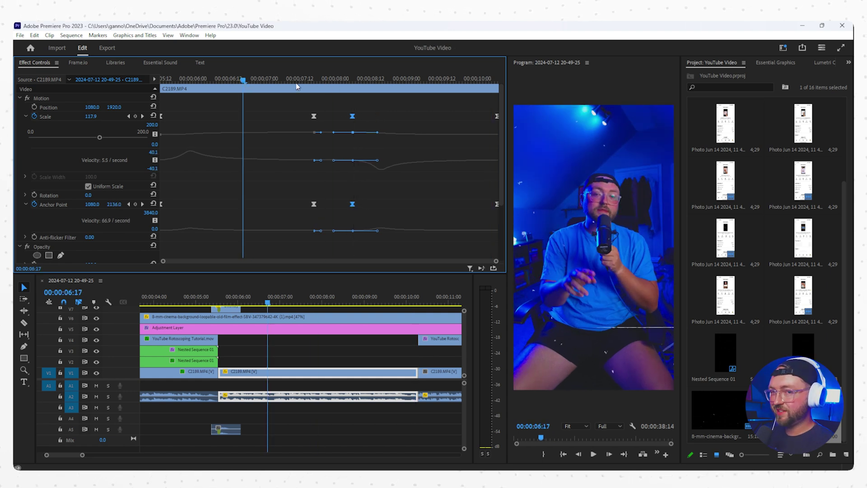
key("space")
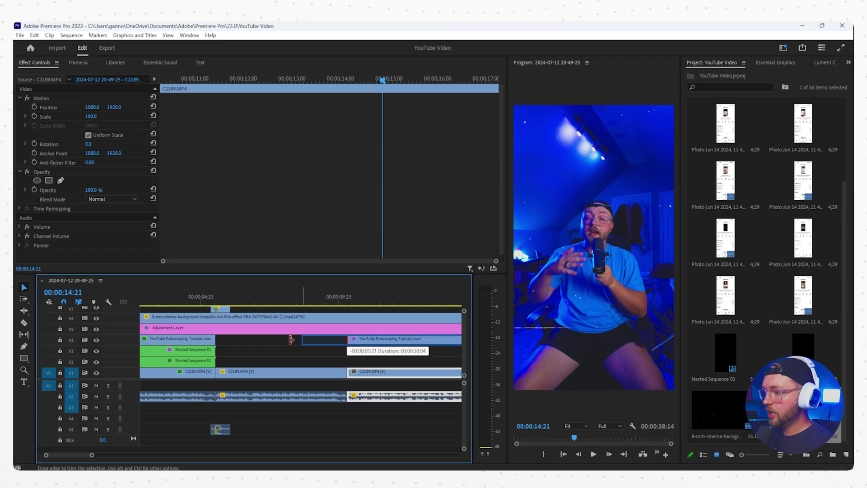
Extend the later YouTube Rotoscoping Tutorial.mov clip on V4 back to the preceding clip and split it where the zoomed C2189.MP4 clip ends
left_click(221, 340)
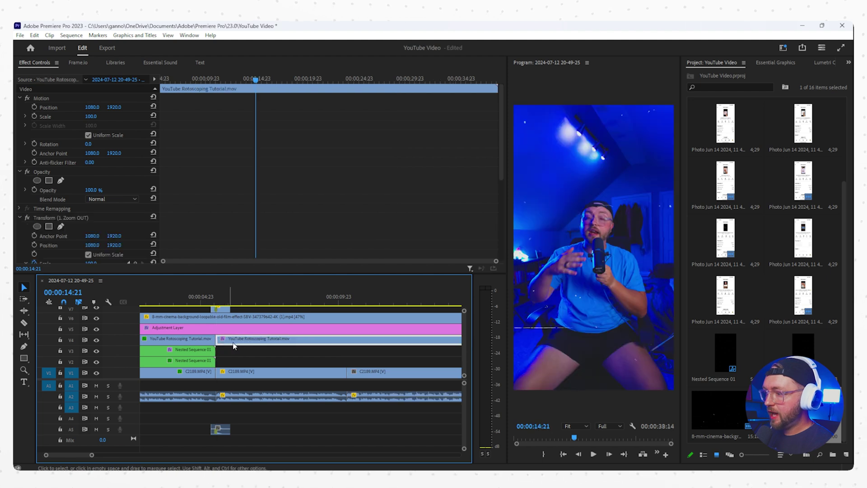
key("ctrl+k")
left_click(284, 299)
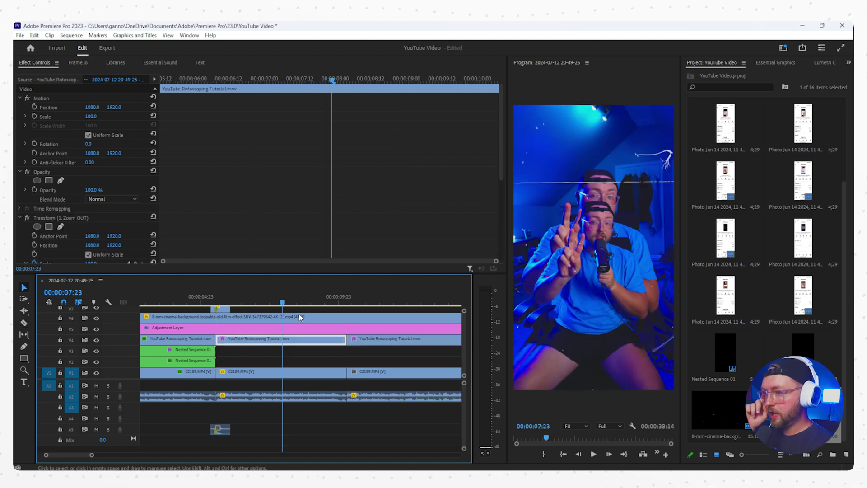
Copy the Motion attributes of the zoomed C2189.MP4 clip onto the matching YouTube Rotoscoping Tutorial.mov clip on V4
right_click(250, 369)
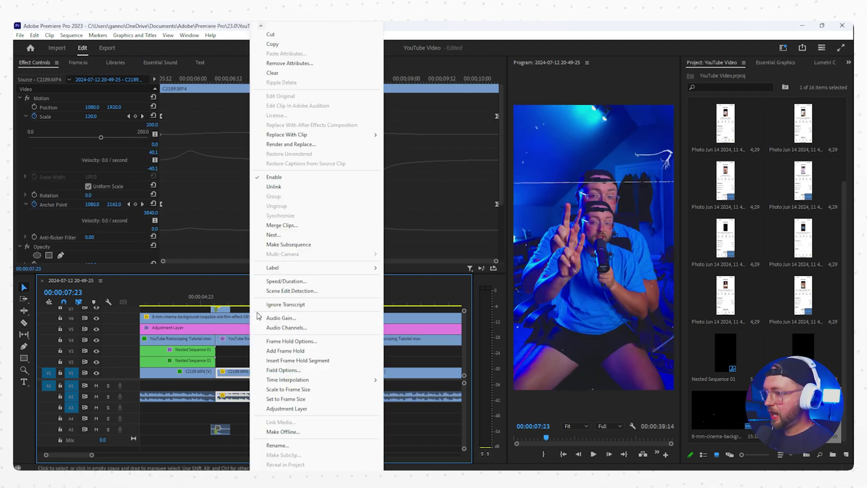
left_click(295, 46)
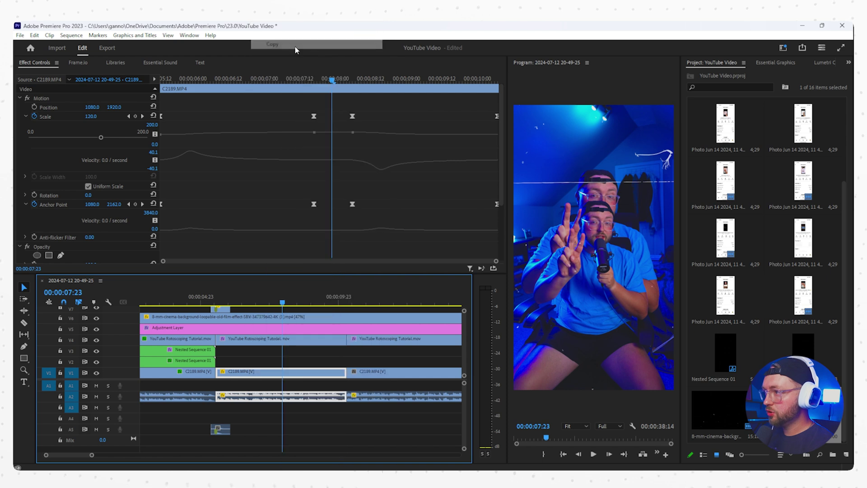
right_click(297, 341)
left_click(331, 60)
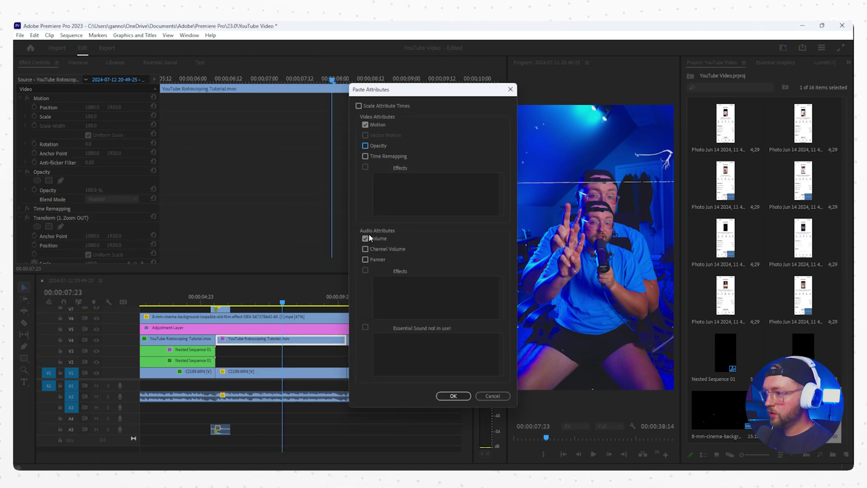
left_click(453, 396)
Play back the matched zoom from just before the zoomed clip's start to near its end
left_click_drag(283, 300, 210, 296)
key("space")
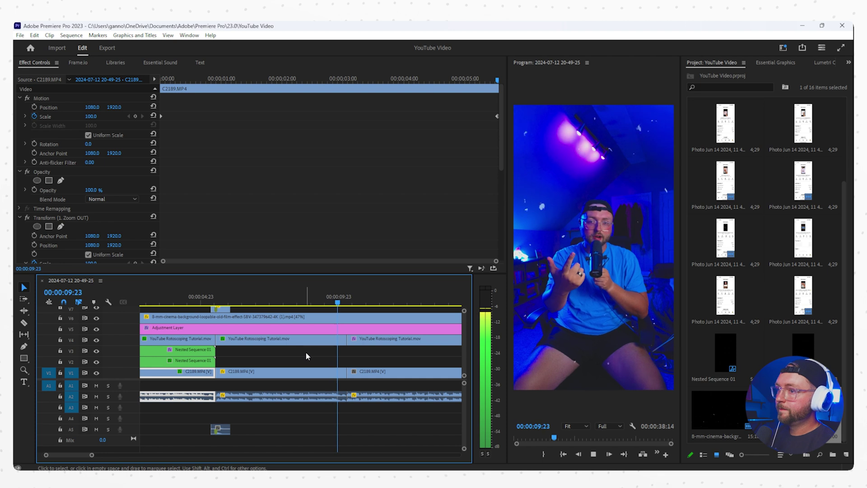
left_click(302, 371)
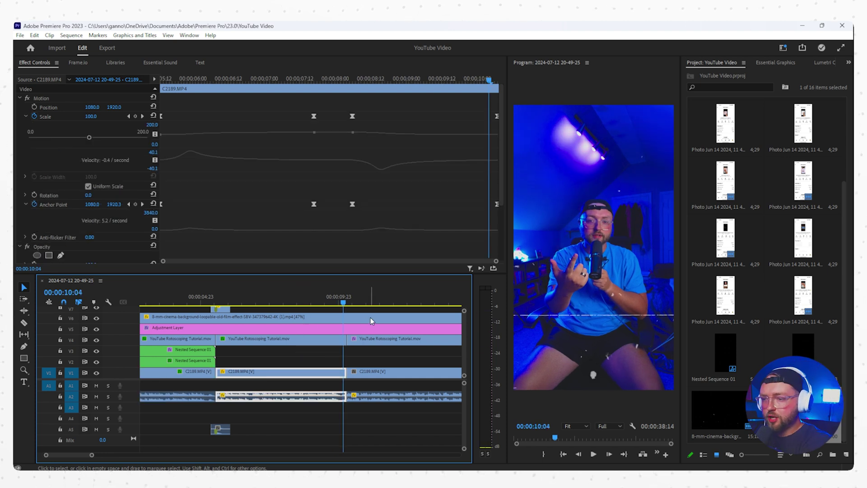
Add a text title reading "WATCH TIME" on V3 over the zoomed clip, near the speaker's head
left_click(25, 382)
left_click(569, 177)
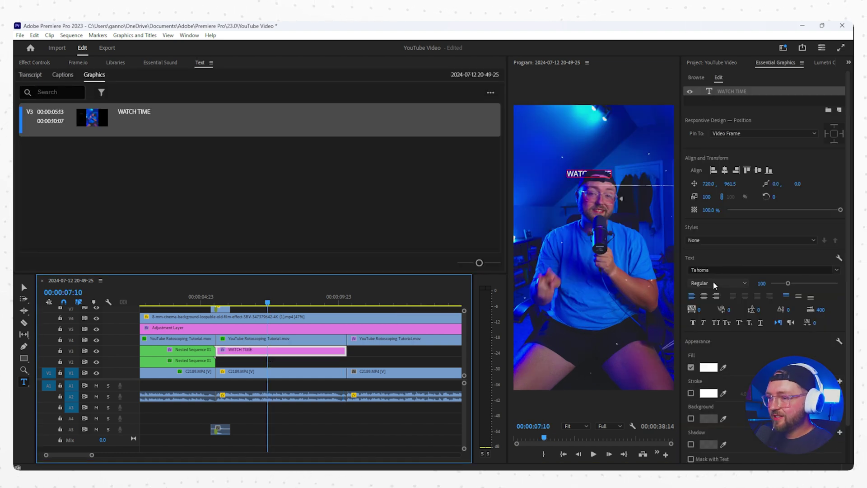
left_click(705, 270)
type("boldfinger")
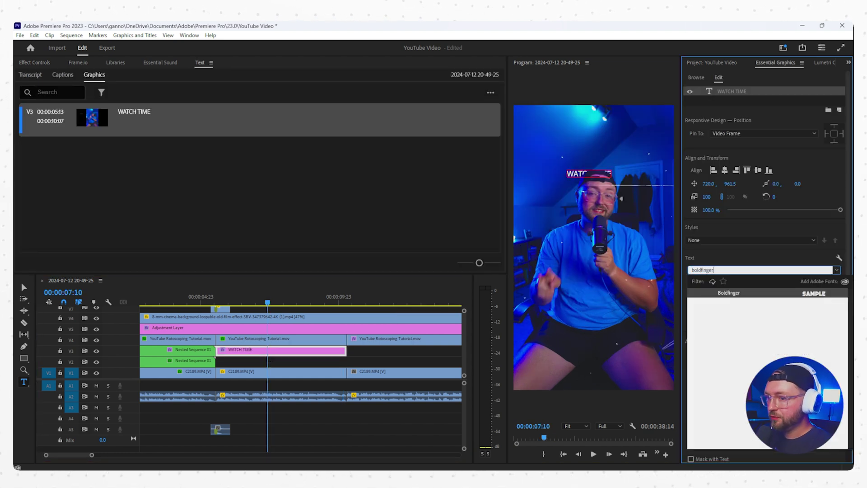
left_click(731, 297)
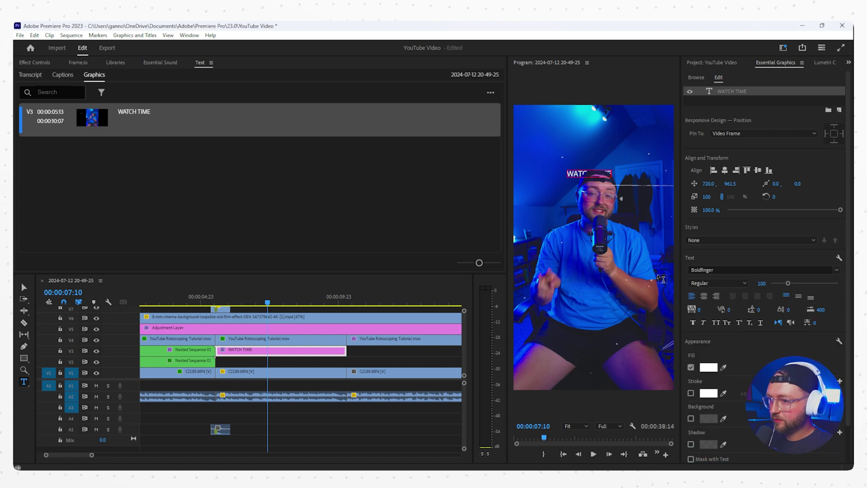
key("ctrl+z")
Set the WATCH TIME title's font to Boldfinger, scale it to 332 and center it horizontally above the speaker's head
left_click(723, 268)
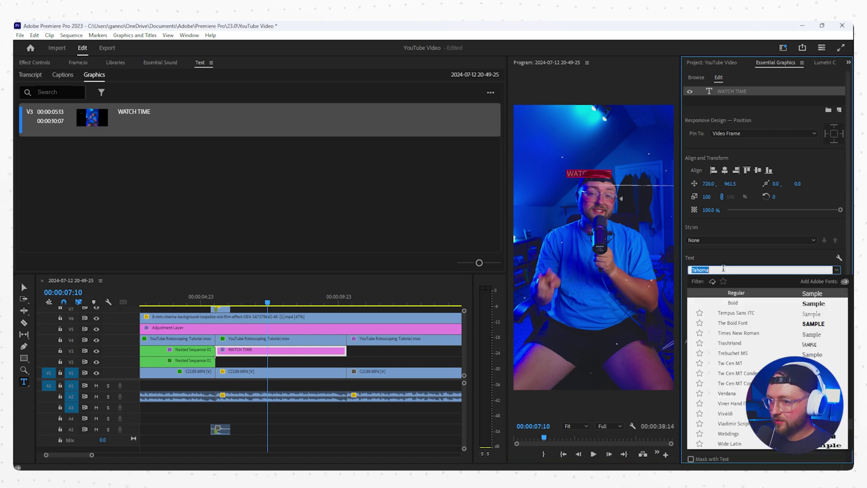
type("boldfinger")
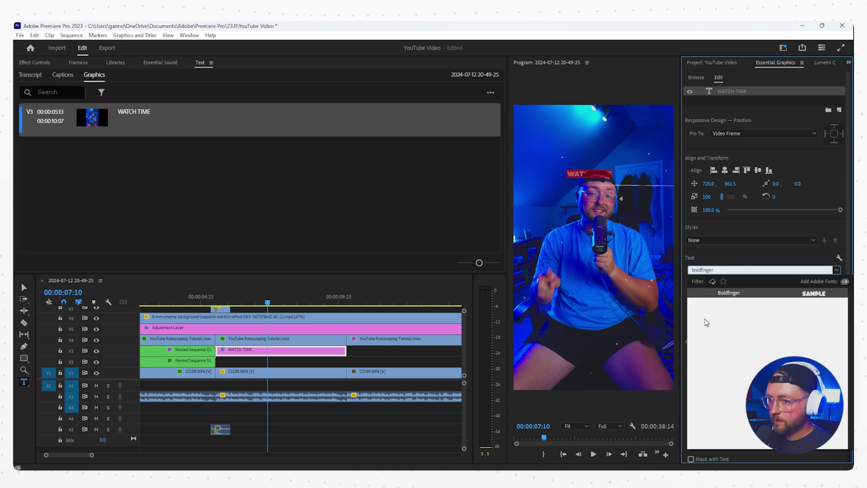
key("Return")
left_click_drag(711, 199, 596, 184)
left_click(725, 170)
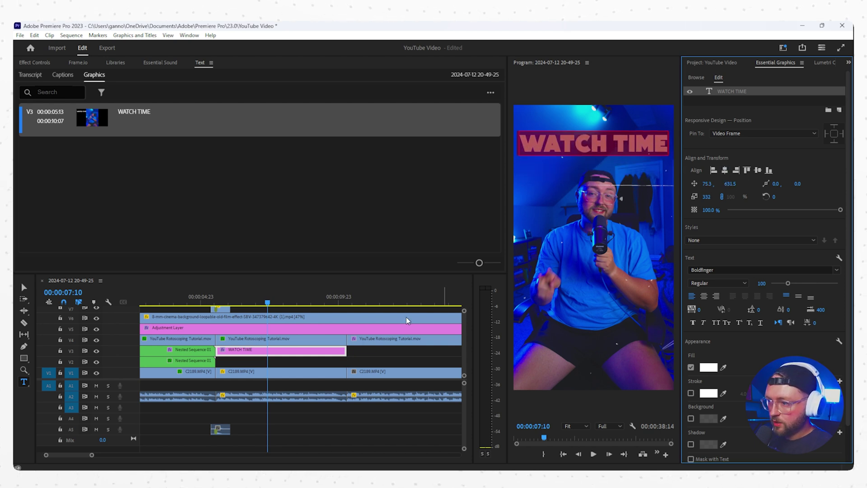
left_click(386, 366)
Duplicate the WATCH TIME title onto V2 and lower the copy to a vertical position of 2272
left_click(292, 356)
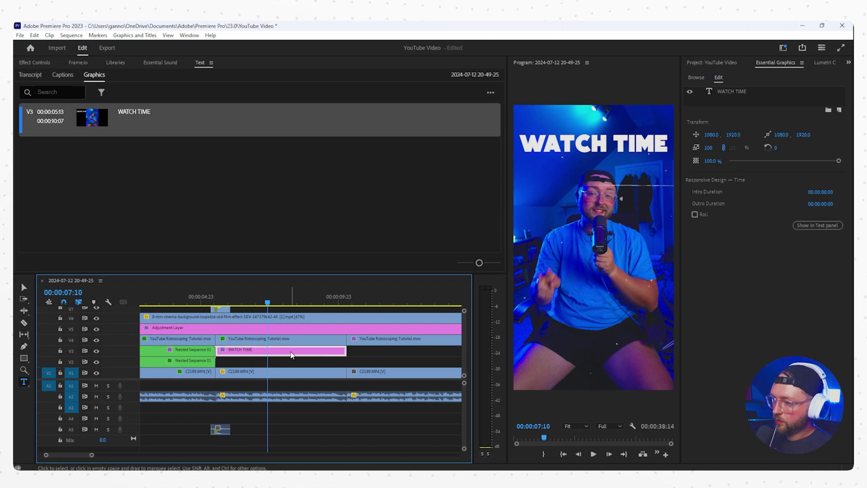
left_click_drag(291, 354, 290, 365)
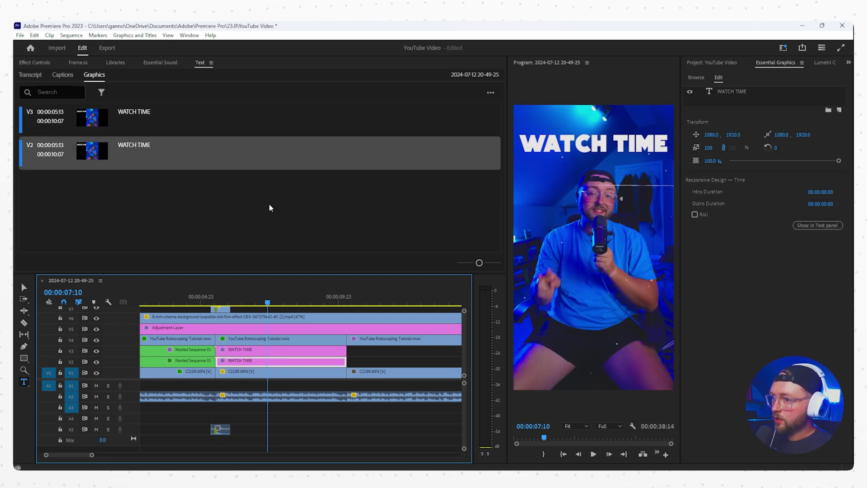
left_click_drag(734, 135, 814, 135)
Change the V2 title's text to "shares" and enlarge it to scale 527 at position 74.5, 792.5
left_click(606, 167)
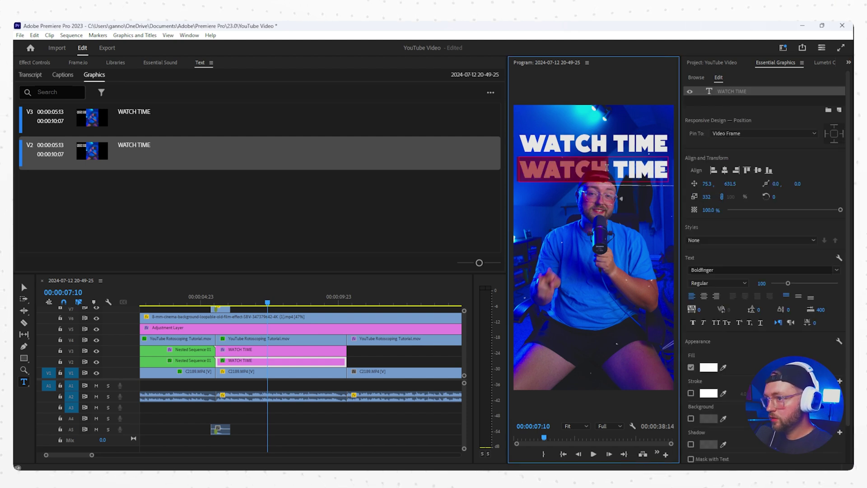
triple_click(606, 167)
type("shares")
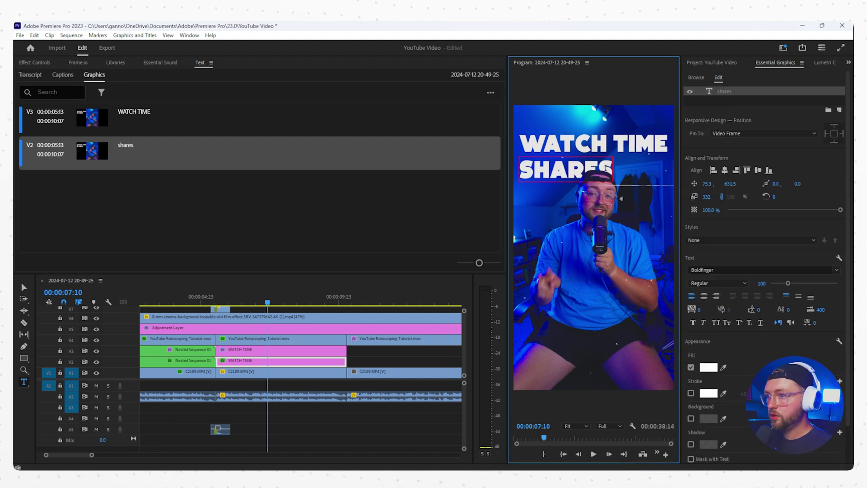
left_click_drag(707, 197, 798, 196)
left_click_drag(731, 184, 804, 184)
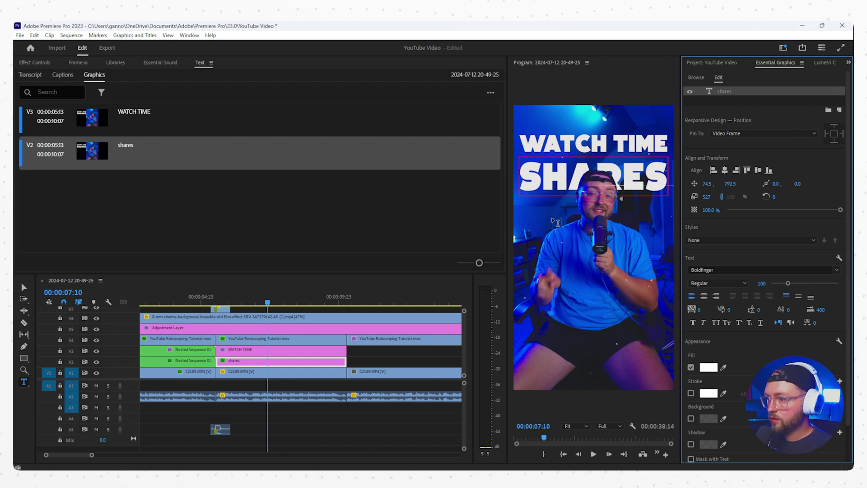
left_click(360, 364)
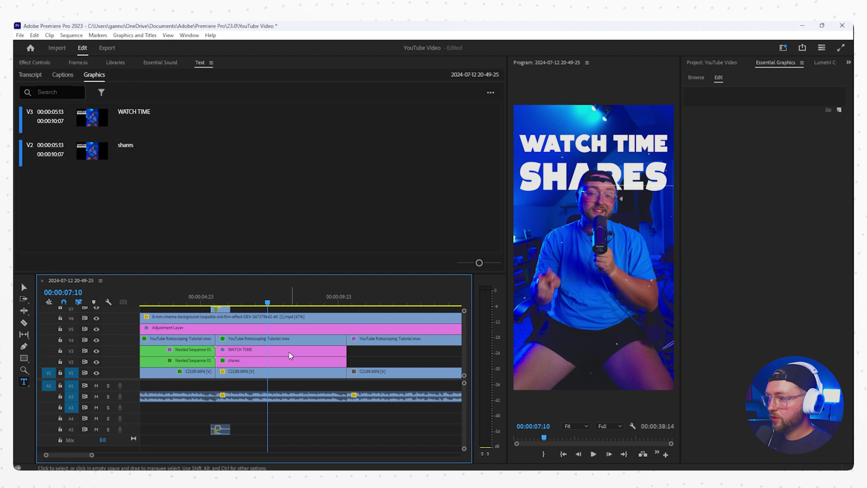
Move the WATCH TIME title on V3 to start at 00:00:08:13 and cut off the part beyond the zoomed clip's end
left_click_drag(213, 303, 237, 303)
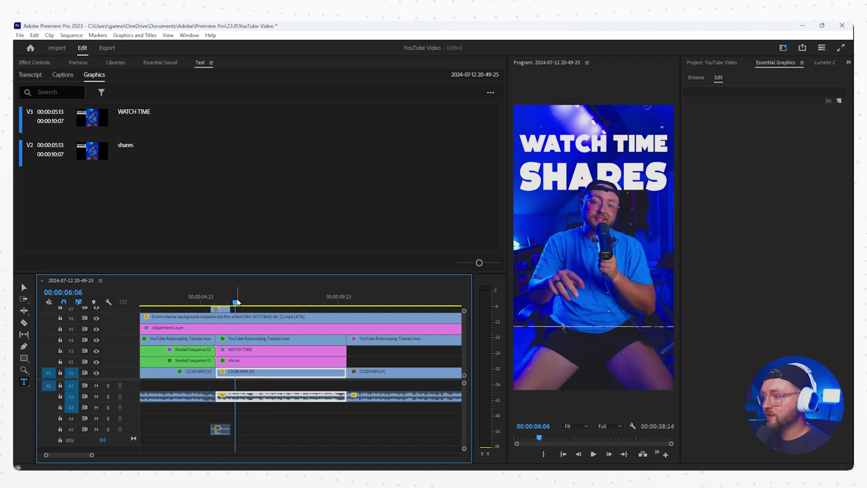
left_click_drag(235, 302, 299, 306)
left_click_drag(261, 352, 343, 352)
key("c")
left_click(346, 352)
key("v")
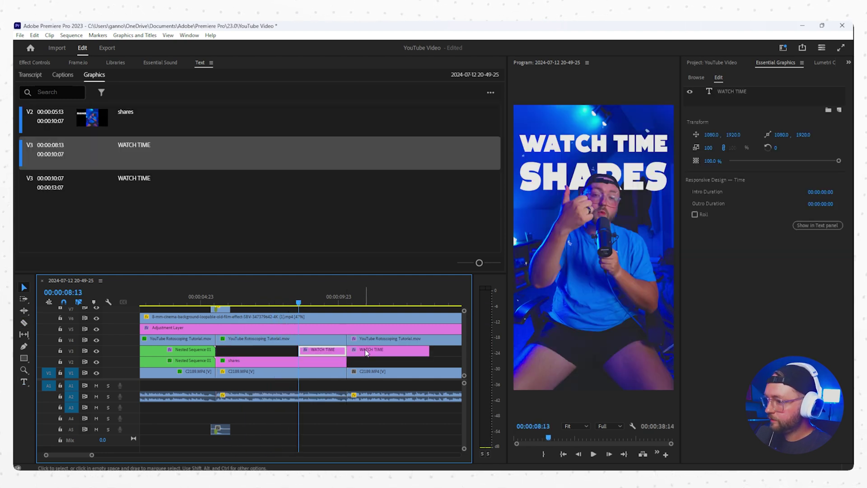
left_click(366, 352)
key("Delete")
Move the shares title on V2 to start at 00:00:09:15 and remove the part running past the zoomed clip's end
left_click(244, 363)
left_click_drag(245, 363, 347, 363)
left_click_drag(299, 304, 329, 304)
left_click_drag(339, 364, 347, 364)
key("c")
left_click(347, 364)
key("v")
left_click(366, 363)
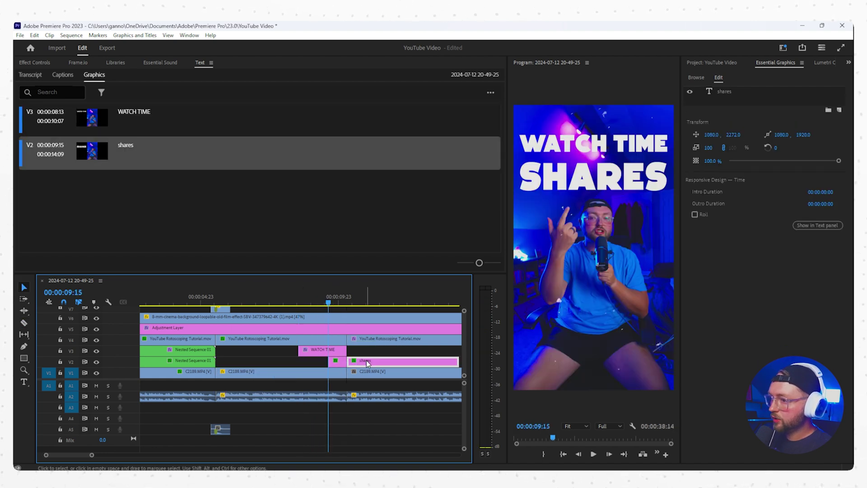
key("Delete")
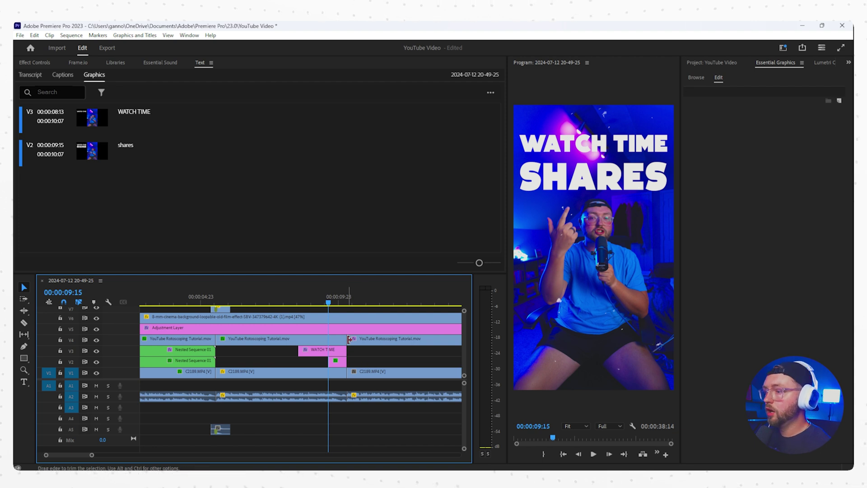
Nest the WATCH TIME and shares titles into one sequence and duplicate the nest from V3 onto V2
left_click_drag(321, 302, 343, 309)
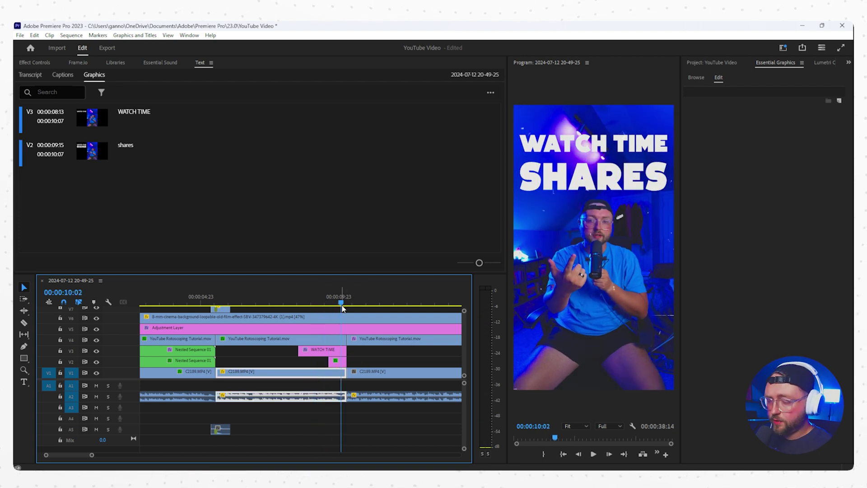
left_click(698, 66)
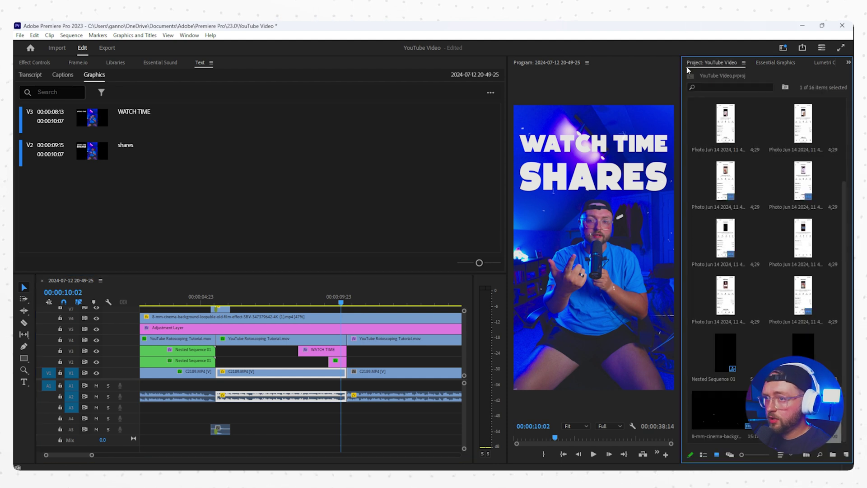
left_click(339, 352)
left_click(335, 359)
left_click(334, 352, "shift")
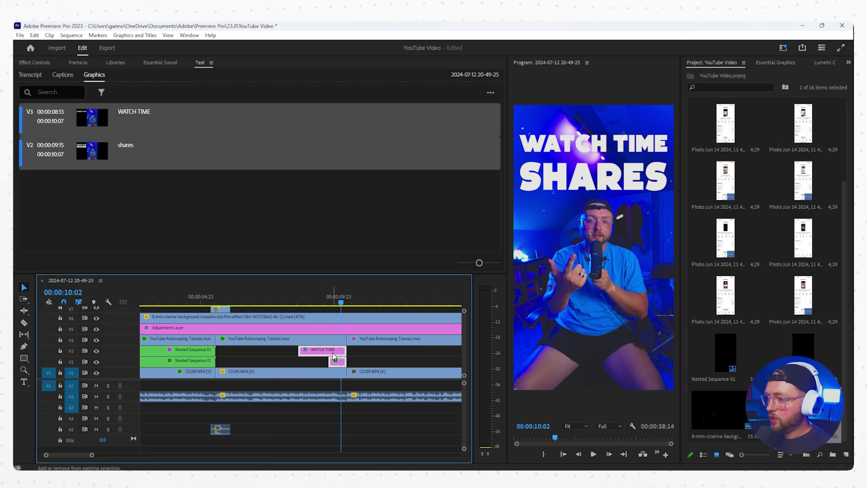
right_click(334, 352)
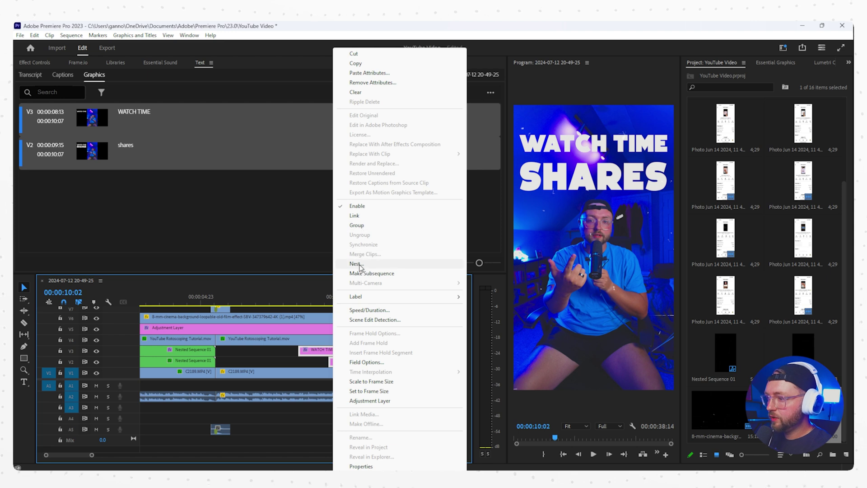
left_click(356, 264)
left_click(412, 258)
left_click_drag(325, 351, 326, 363)
left_click(326, 362)
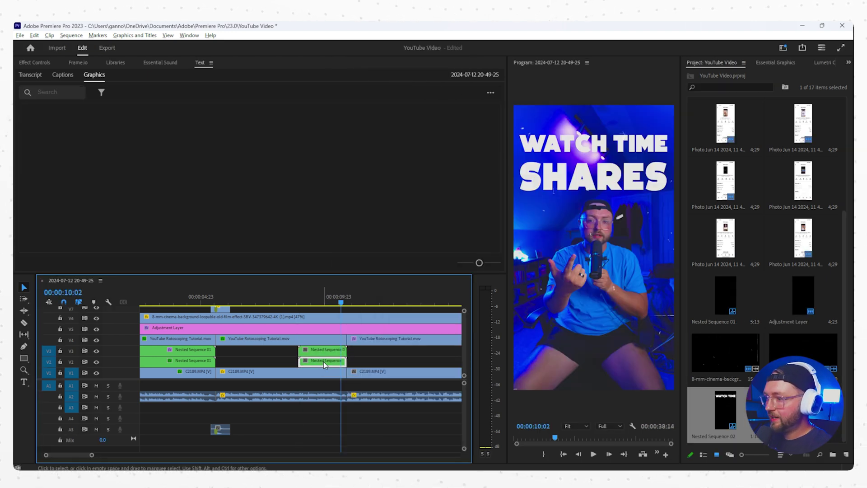
Find the Gaussian Blur video effect and apply it to the duplicated title nest on V2
left_click(327, 295)
left_click(833, 63)
left_click(833, 63)
left_click(755, 75)
key("ctrl+a")
type("gaussi")
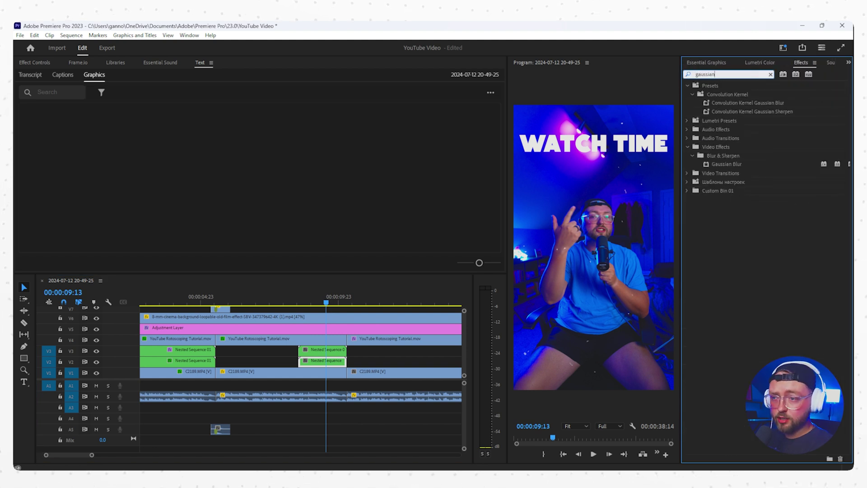
left_click_drag(728, 164, 323, 361)
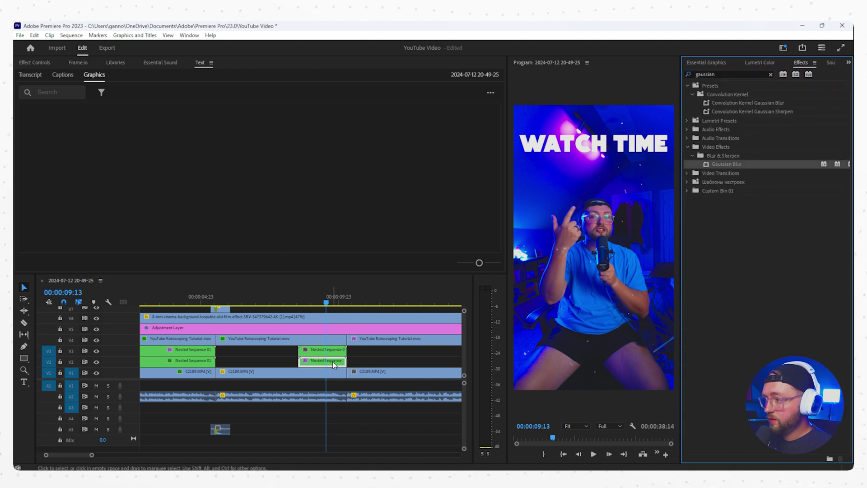
Set the V2 title nest's Gaussian Blur Blurriness to 158 with repeated edge pixels and its blend mode to Normal
left_click(35, 63)
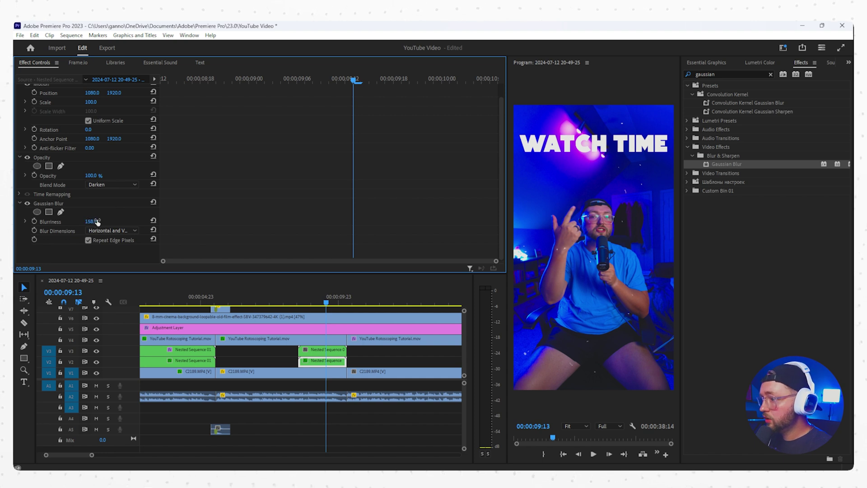
mouse_move(324, 303)
left_mouse_down()
mouse_move(314, 303)
mouse_move(325, 304)
left_mouse_up()
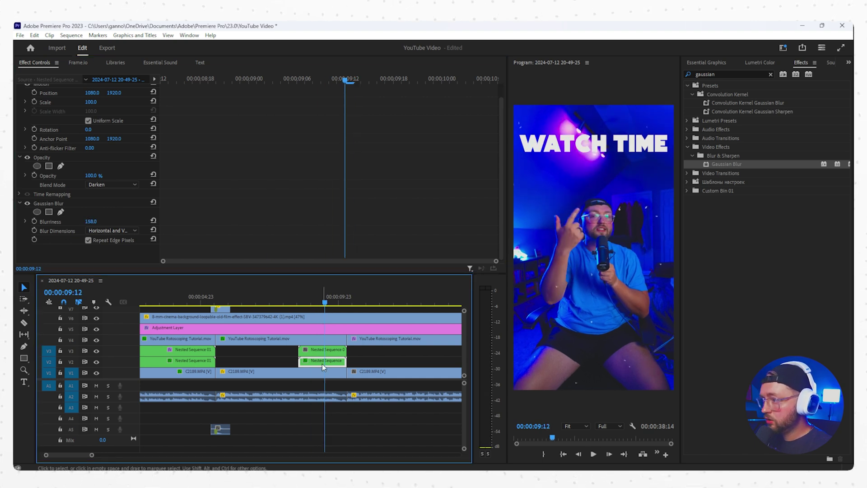
left_click(112, 185)
left_click(100, 190)
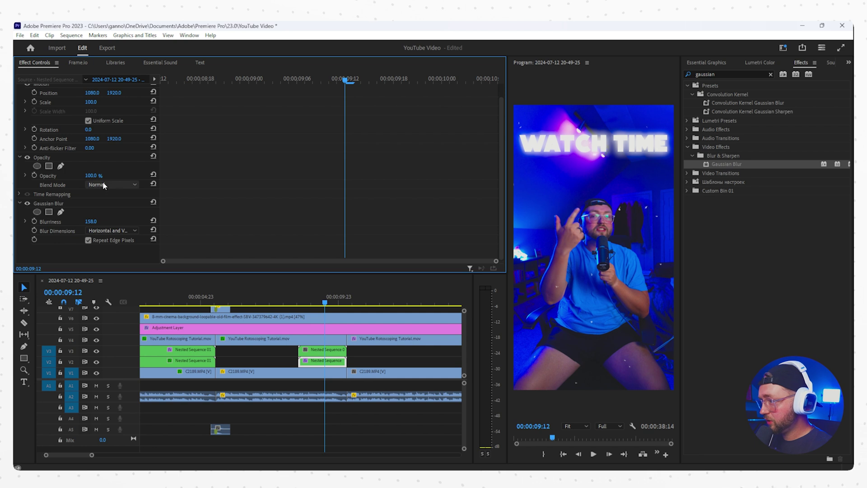
scroll(117, 174, "up", 1)
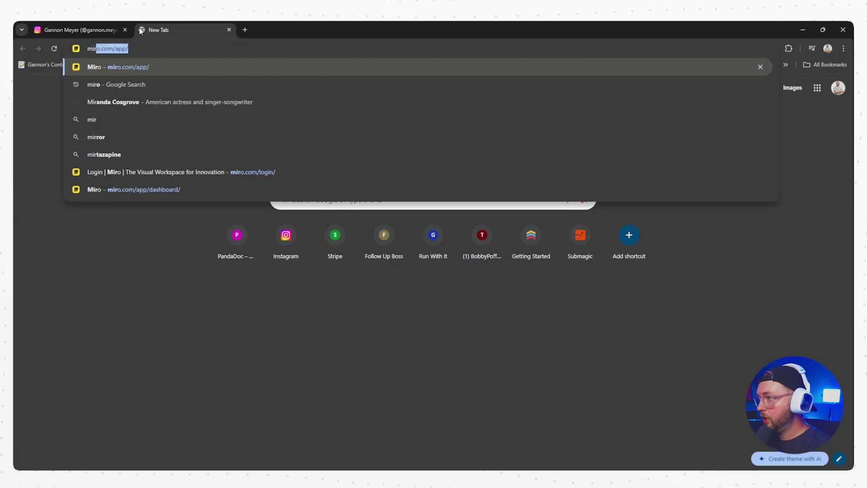
Switch to Miro in the browser, open the first Untitled board and handwrite "hello youtube :)" above the graph in green pen
key("Return")
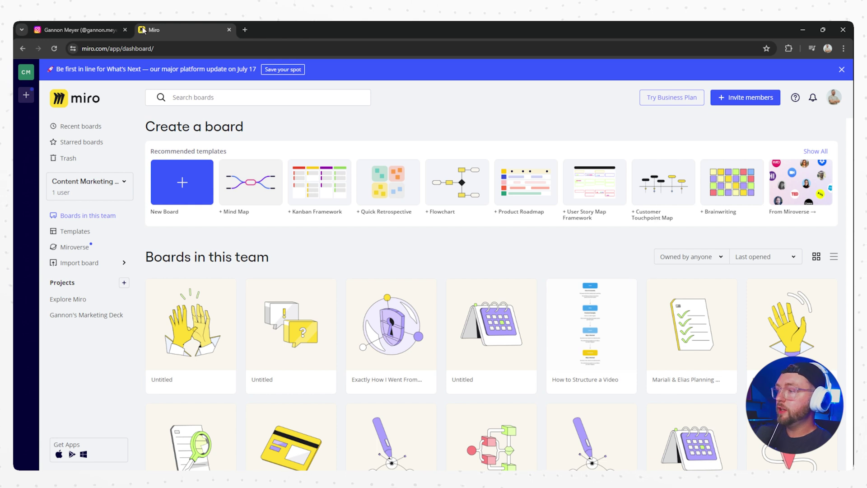
scroll(190, 271, "down", 3)
scroll(195, 280, "up", 3)
left_click(224, 312)
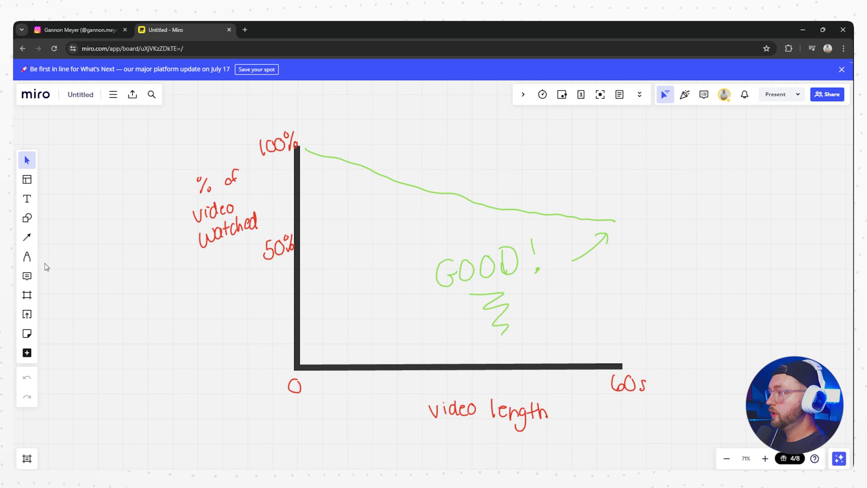
left_click(27, 257)
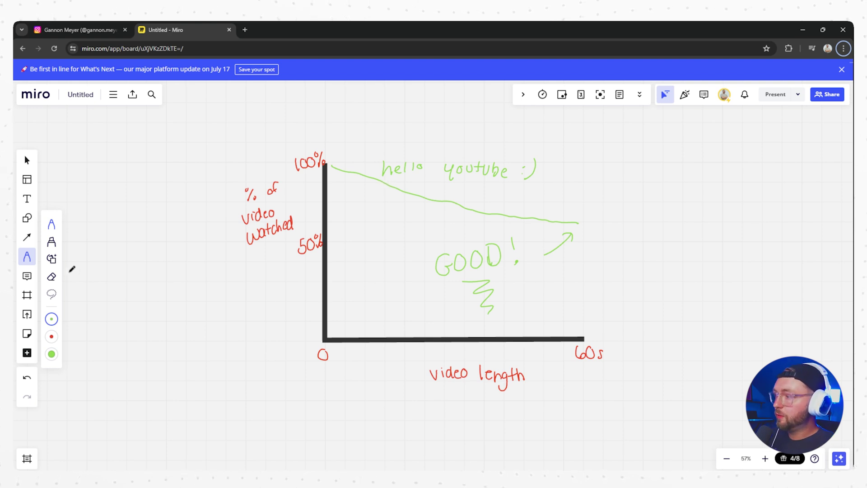
Erase the handwritten "hello youtube :)" above the graph on the board
left_click(51, 276)
left_click_drag(381, 164, 548, 170)
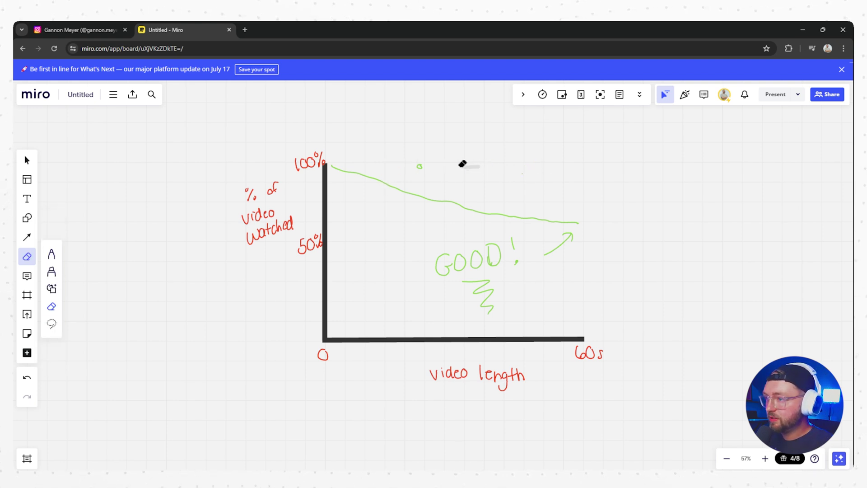
left_click_drag(418, 163, 515, 167)
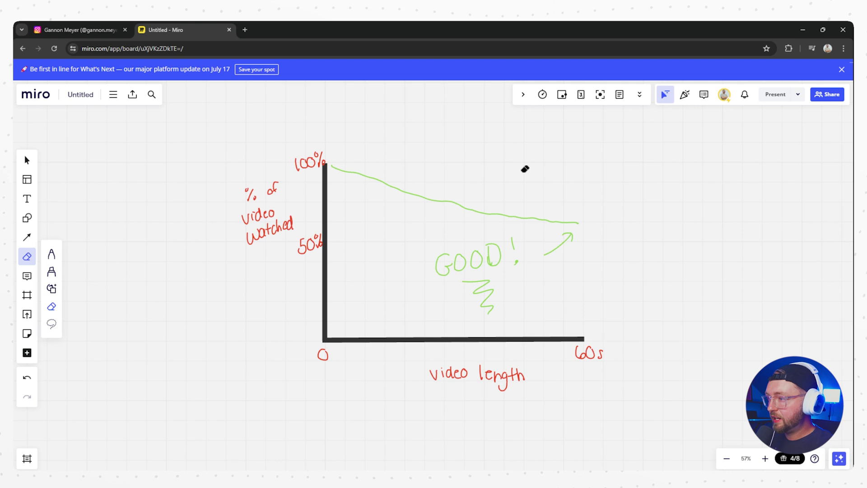
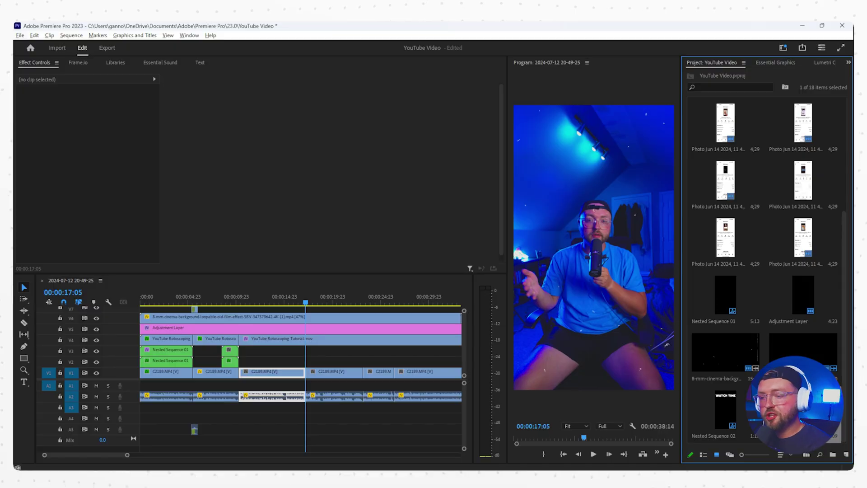
Switch to Premiere Pro, place the Miro screen recording on V3 at 00:00:17:05, unlink it and delete its audio
left_click_drag(804, 411, 305, 357)
right_click(333, 353)
left_click(364, 187)
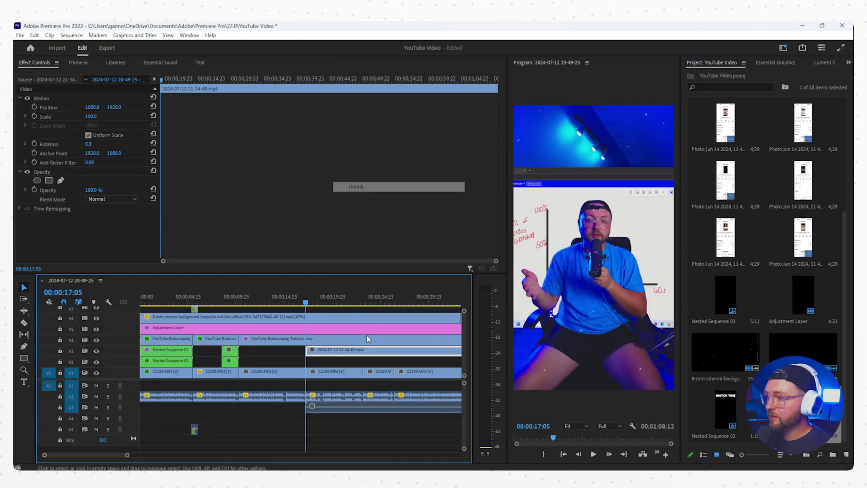
left_click(342, 409)
key("Delete")
Set the V3 screen recording's Scale to 54 and its vertical Anchor Point to 2901
left_click(324, 354)
key("space")
key("space")
left_click_drag(89, 117, 68, 116)
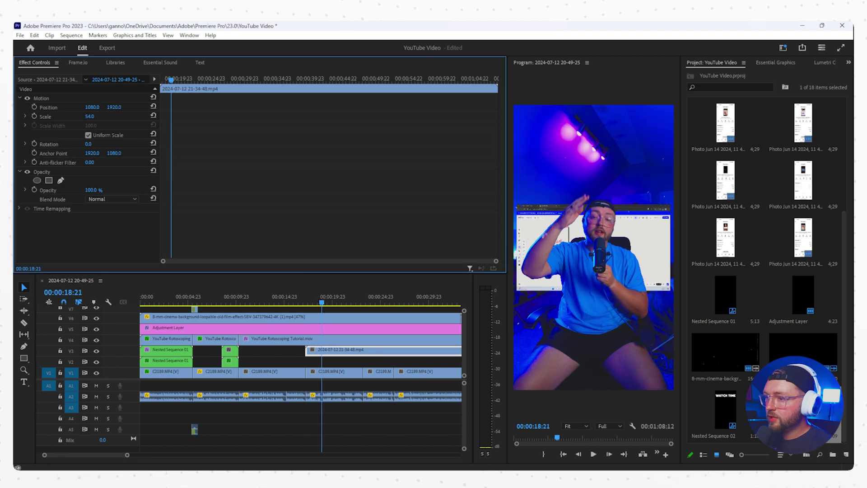
left_click_drag(114, 153, 290, 153)
Apply the Crop effect to the V3 recording with Left 18%, Top 16%, Right 19% and Bottom 9%
left_click(825, 62)
left_click(828, 64)
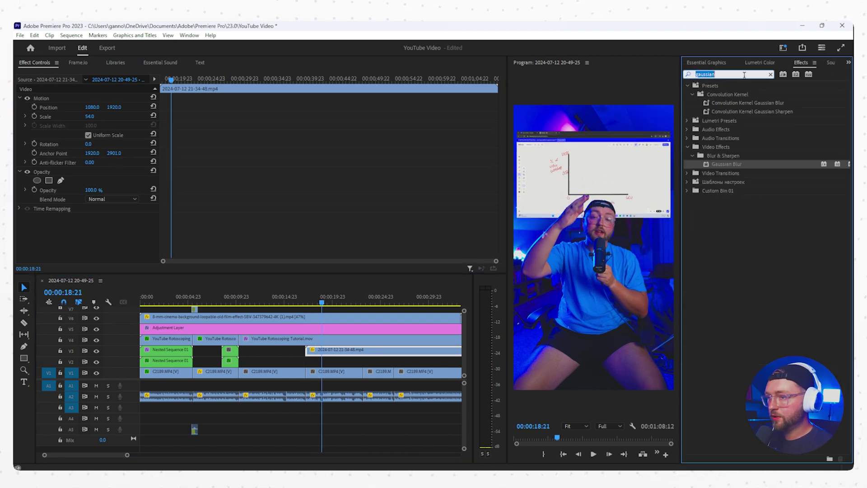
type("crop")
left_click_drag(717, 200, 97, 213)
Find the Smooth Edges (MINE) preset and apply it to the V3 recording
double_click(726, 74)
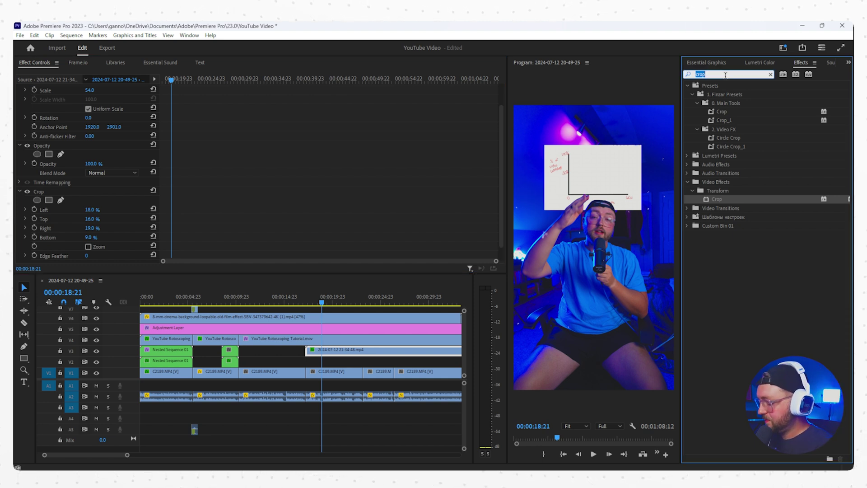
type("smooth edges")
left_click_drag(744, 95, 333, 355)
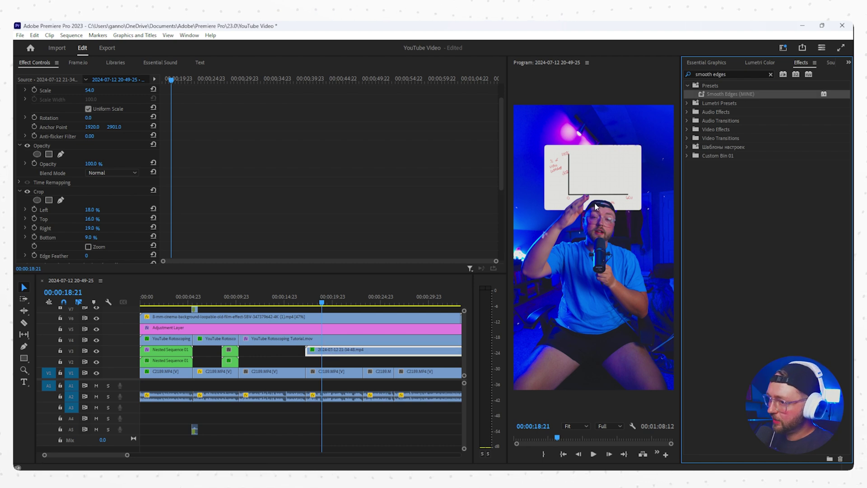
Enlarge the V3 recording to Scale 74 and set its Anchor Point to 1885, 2594
scroll(128, 188, "up", 2)
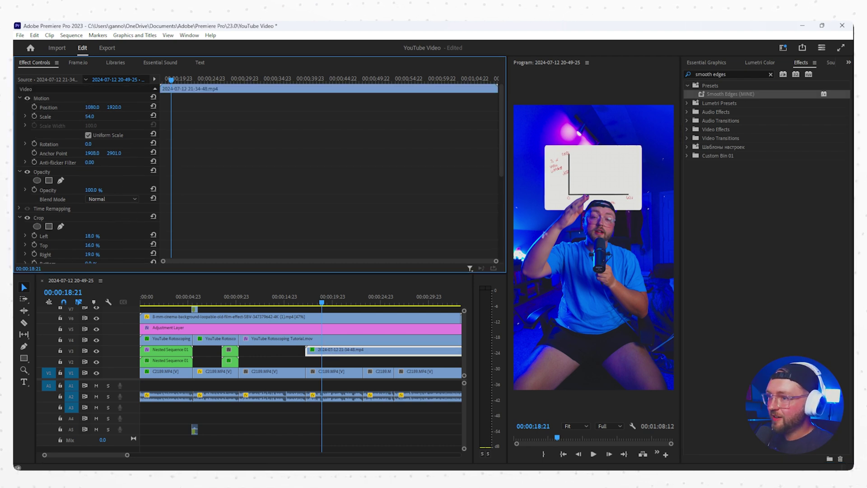
left_click_drag(95, 121, 135, 163)
Apply the Lens Distortion effect to the V3 recording and set its Curvature to -26
left_click_drag(317, 350, 214, 350)
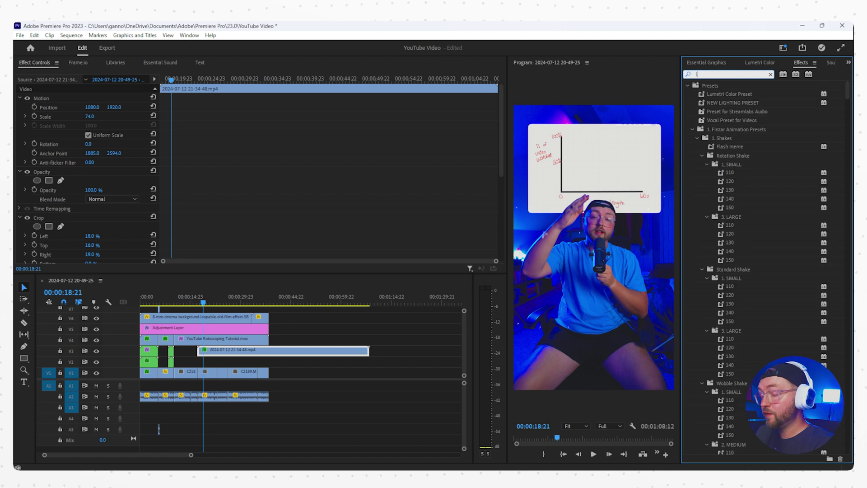
type("lens dis")
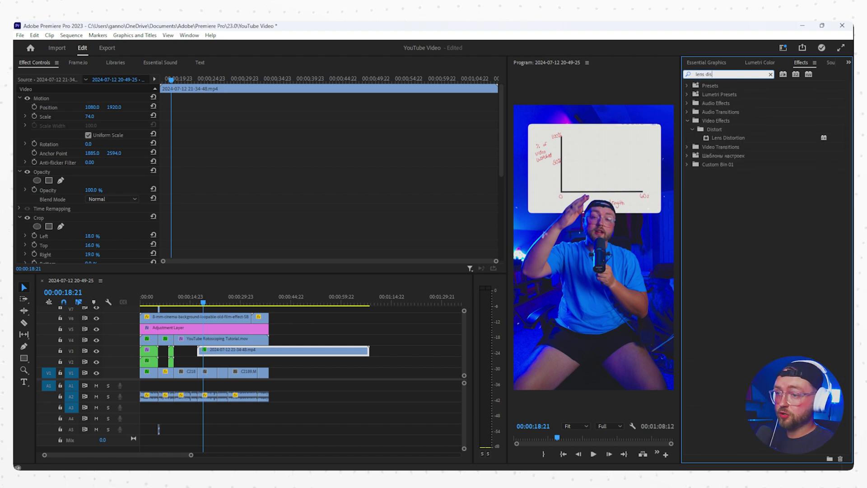
left_click_drag(727, 139, 243, 353)
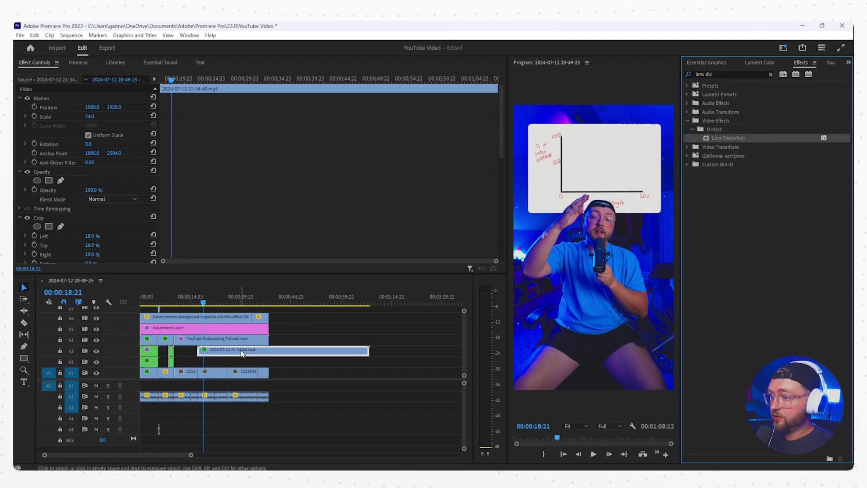
scroll(117, 213, "down", 10)
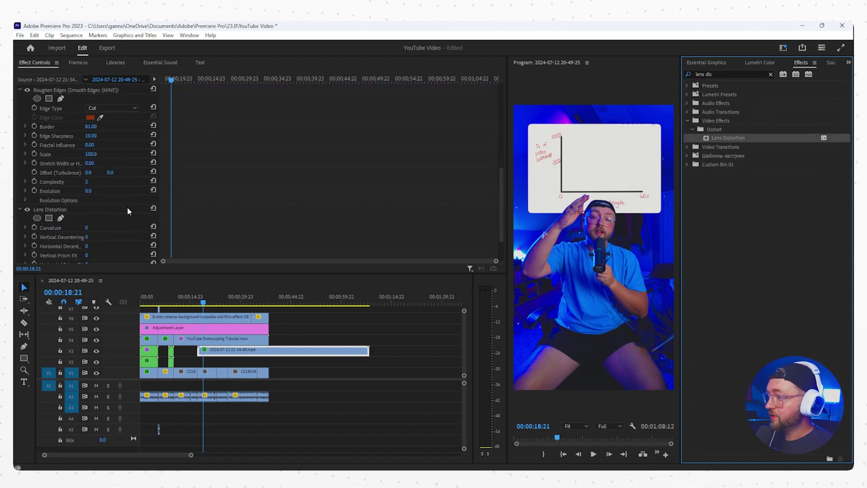
left_click_drag(87, 185, 74, 185)
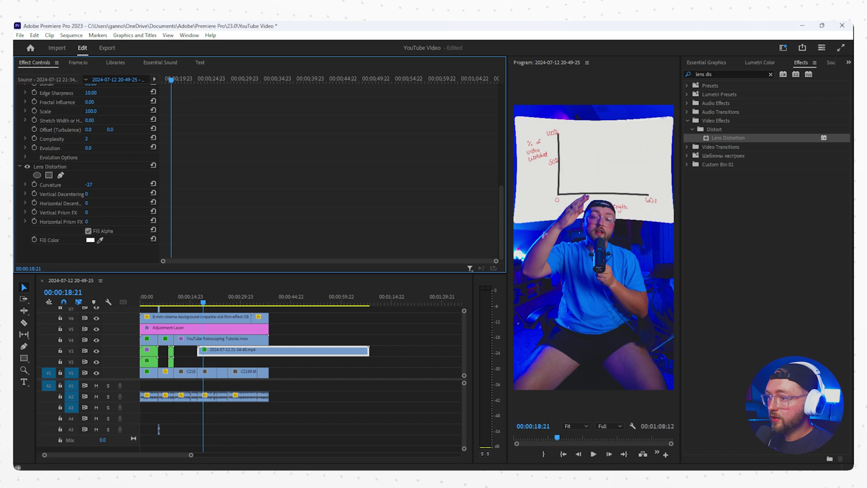
Set the distorted V3 recording's Scale to 65 and its vertical Anchor Point to 2867
scroll(116, 151, "up", 10)
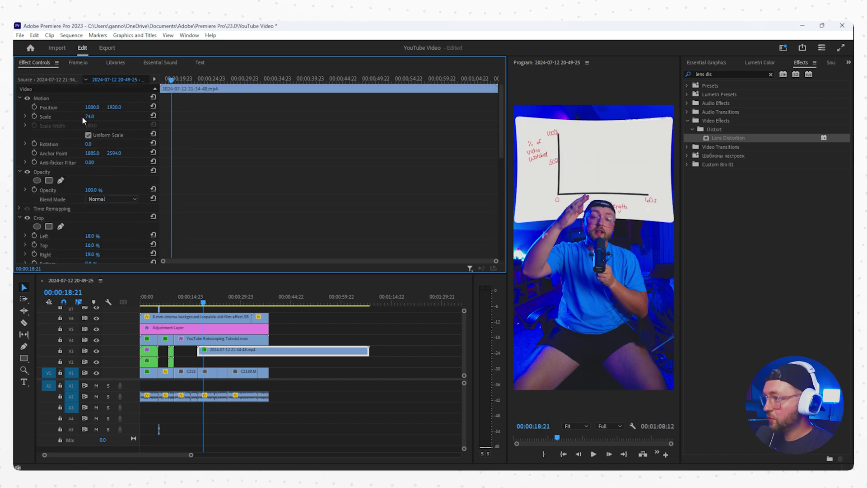
left_click_drag(89, 116, 85, 116)
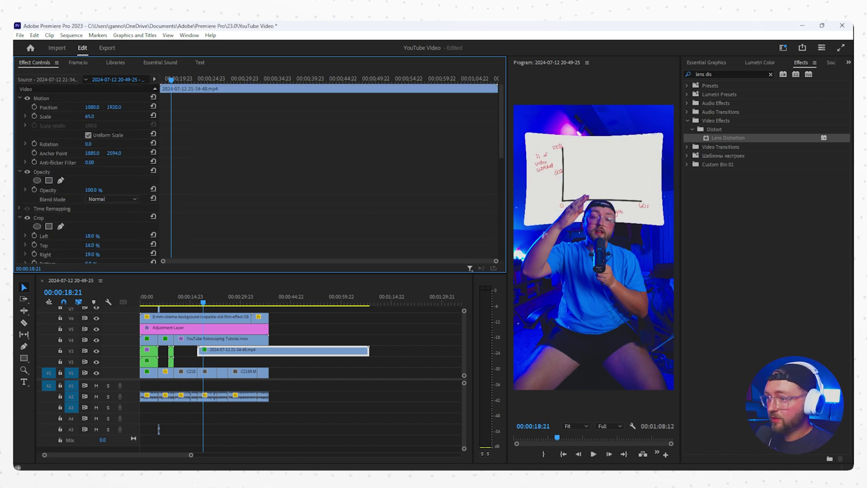
left_click_drag(114, 153, 118, 153)
Apply the Basic 3D video effect to the V3 recording and set its Tilt to -1x-21.0
left_click(715, 73)
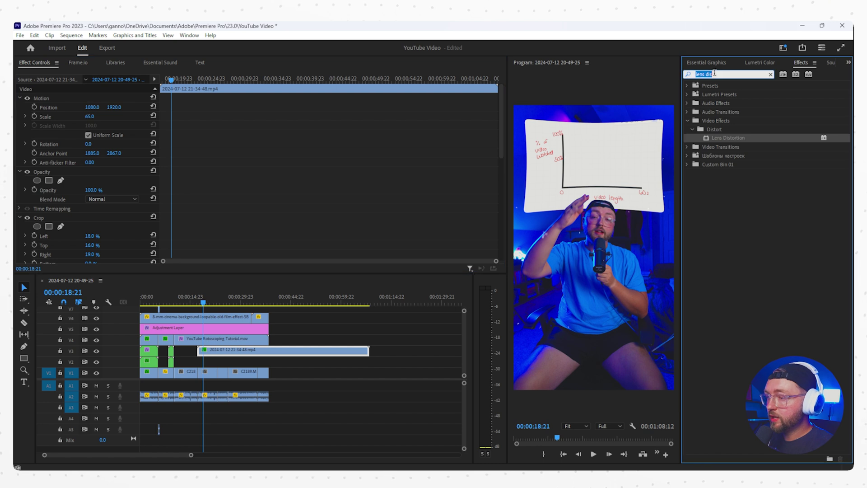
type("3d")
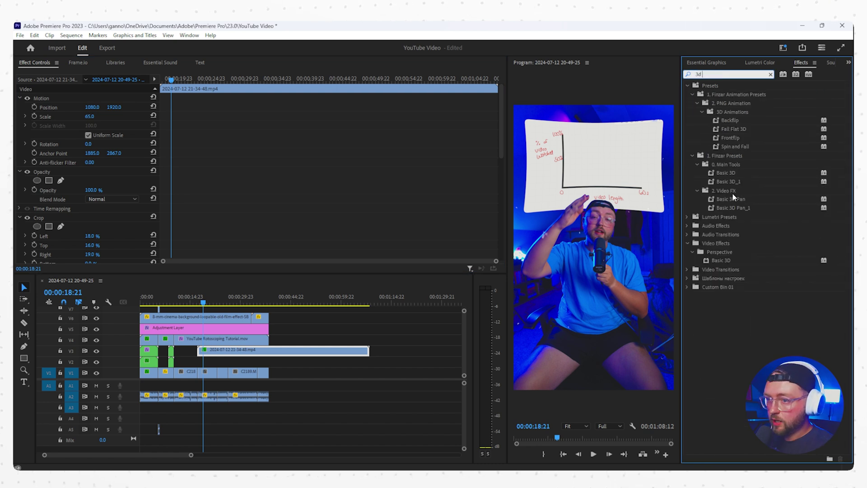
left_click_drag(731, 260, 239, 350)
scroll(127, 216, "down", 5)
scroll(128, 213, "down", 8)
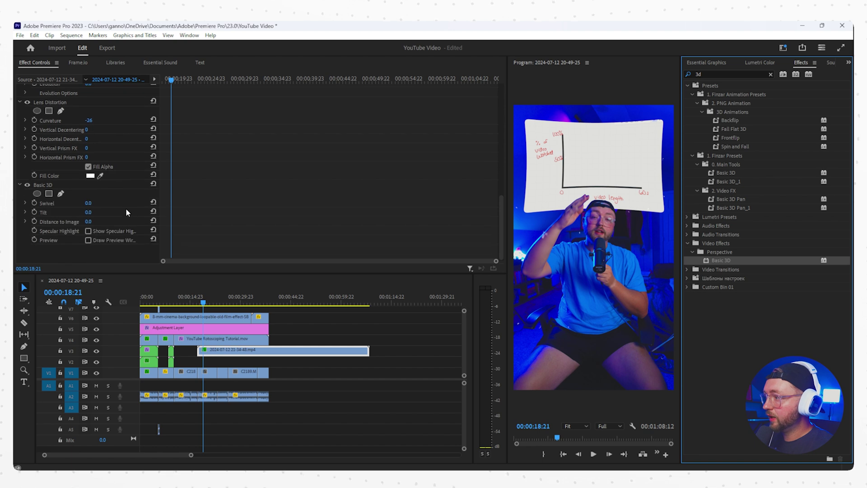
left_click_drag(88, 212, 25, 212)
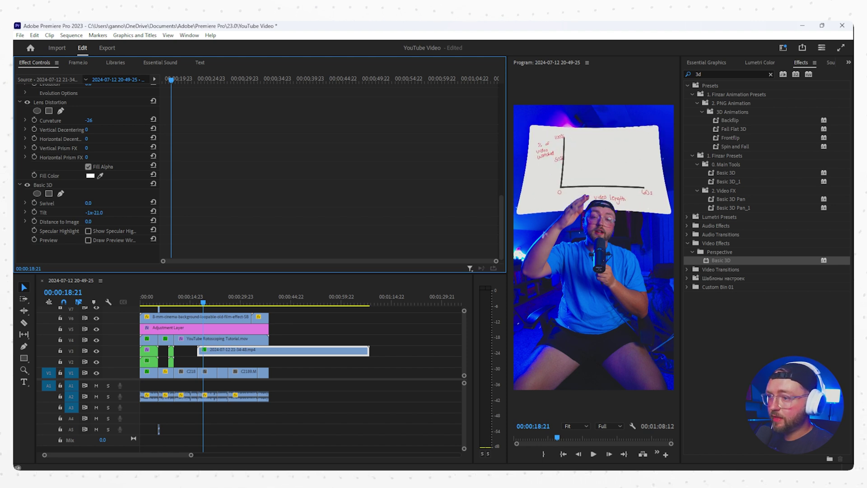
Preview the graph section in full screen, starting from about 00:00:10:06
left_click(228, 355)
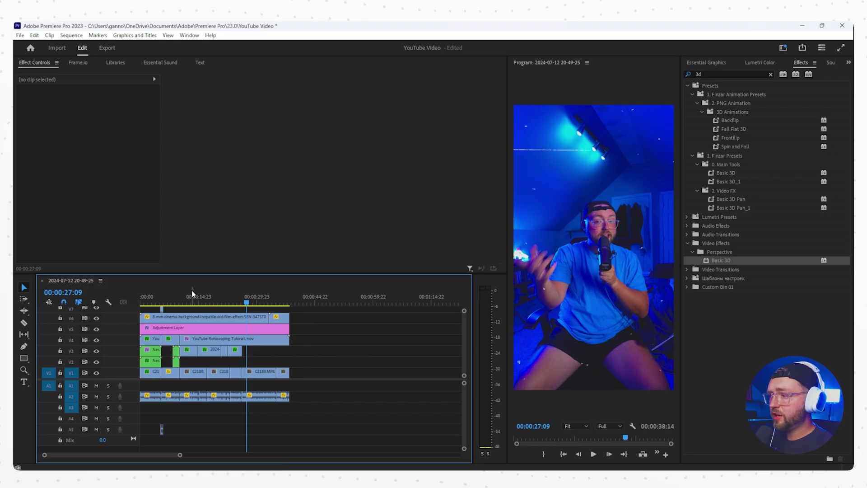
left_click(181, 303)
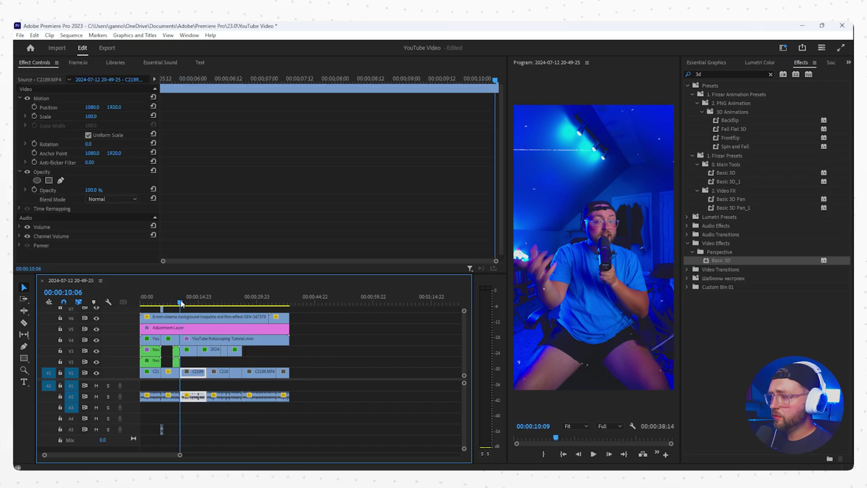
left_click(839, 49)
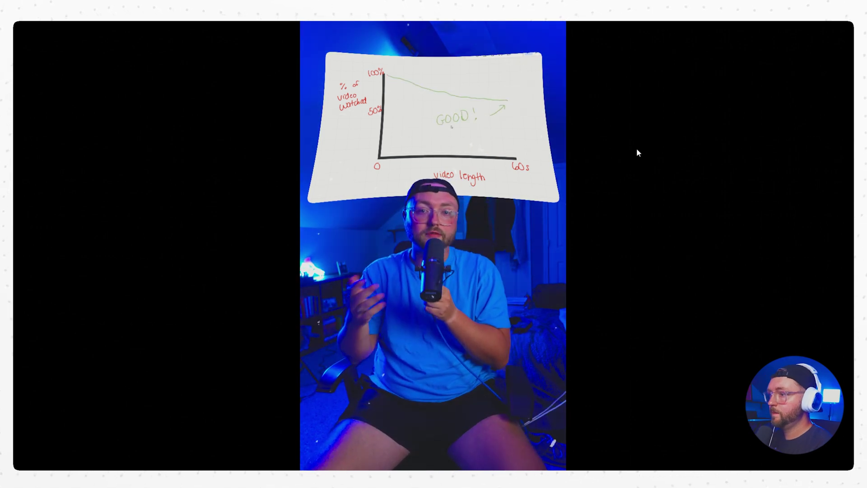
key("space")
key("Escape")
Nest the graph recording clips on V3 into one sequence and duplicate the nest onto V2
left_click(255, 353)
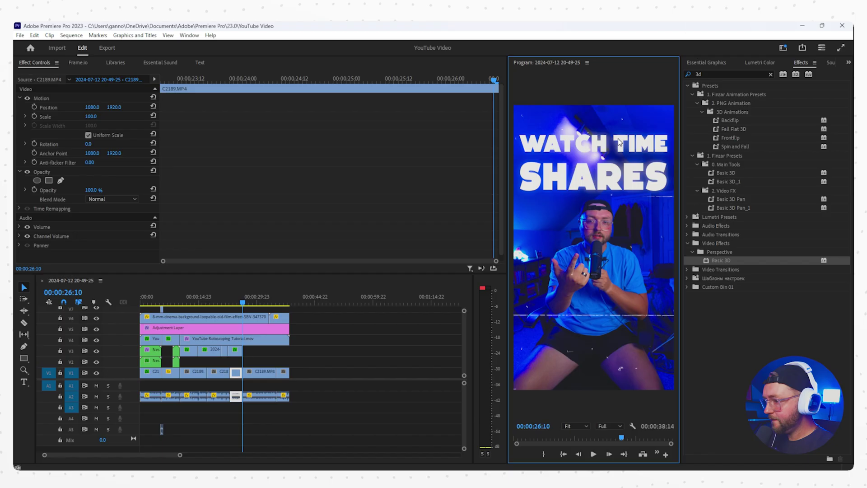
left_click_drag(194, 347, 193, 348)
key("n")
left_click(412, 260)
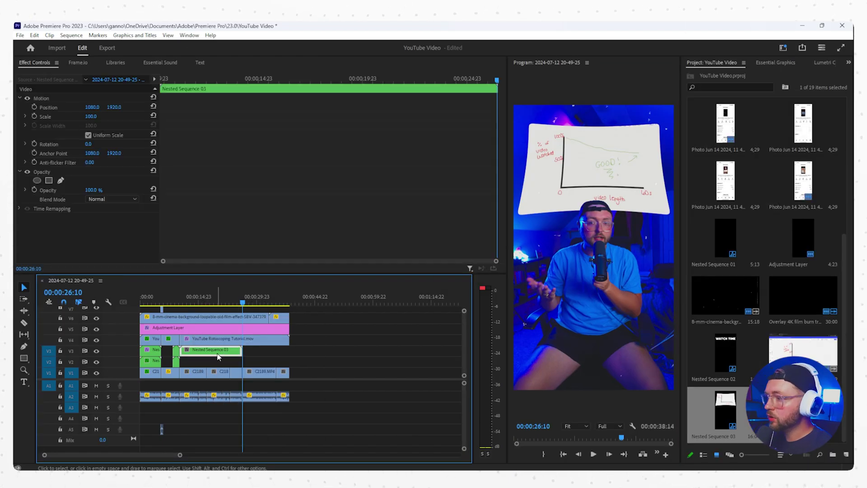
scroll(218, 357, "up", 3, "alt")
left_click_drag(247, 355, 236, 359)
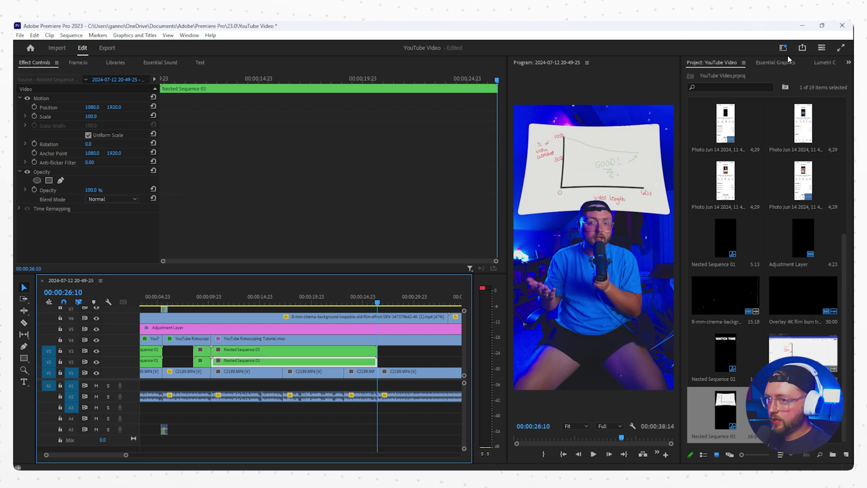
Apply Gaussian Blur to the V2 graph nest with Blurriness 99 and repeated edge pixels, and set its Opacity to 69%
left_click(821, 62)
left_click(832, 63)
left_click(771, 75)
type("gaussian")
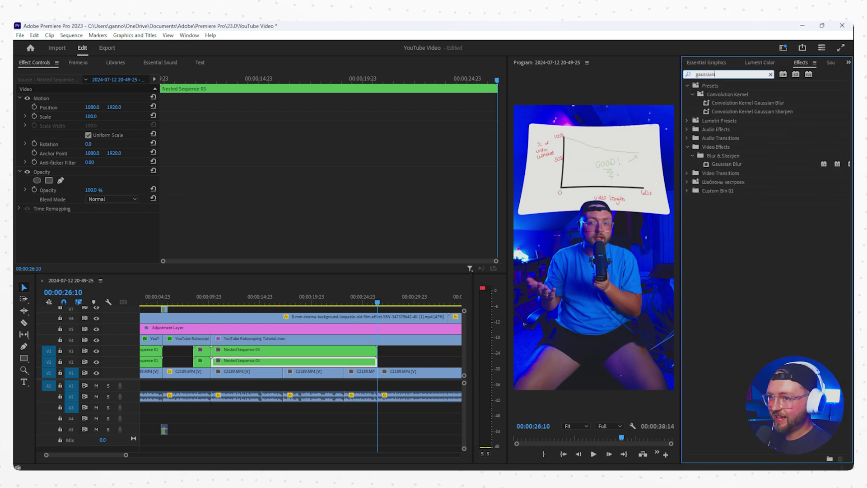
left_click_drag(741, 166, 271, 158)
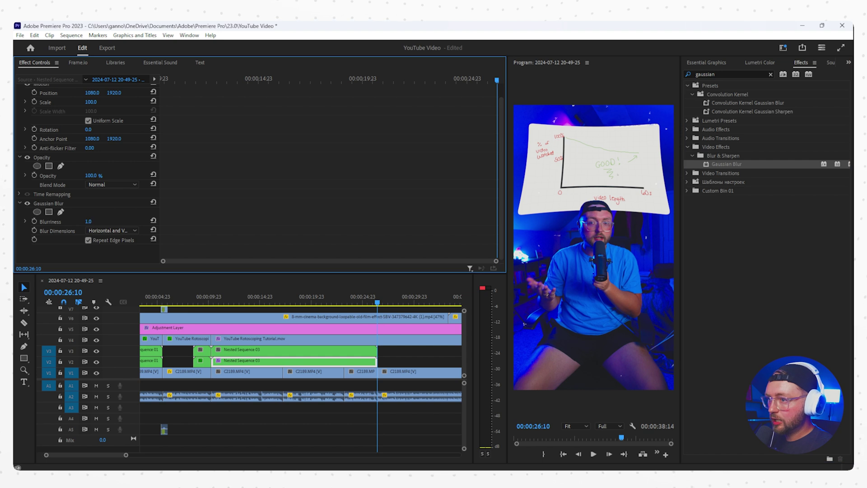
scroll(114, 208, "up", 1)
left_click_drag(95, 191, 80, 190)
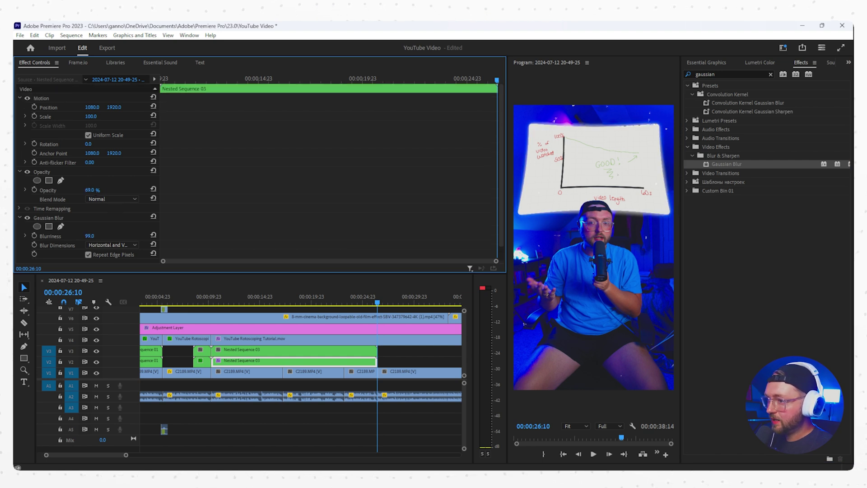
Lower the Lumetri Color Exposure to -1.4 on the first V1 speaker clip beneath the graph nest
left_click(264, 371)
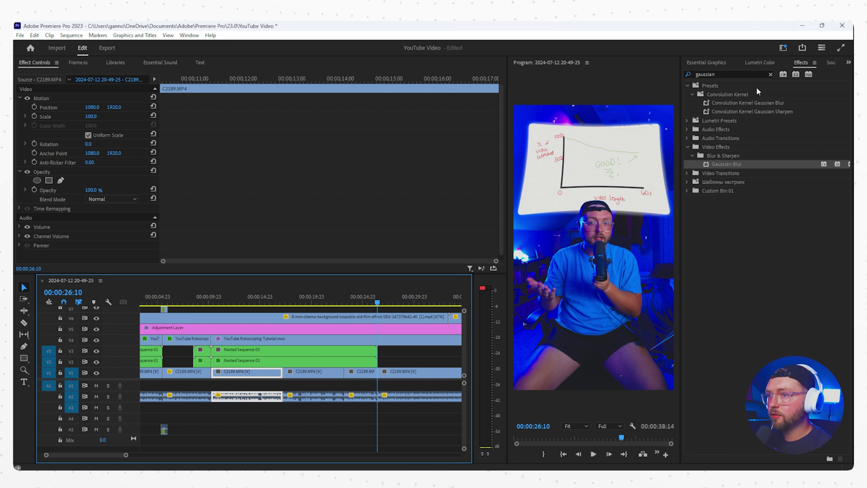
left_click(247, 298)
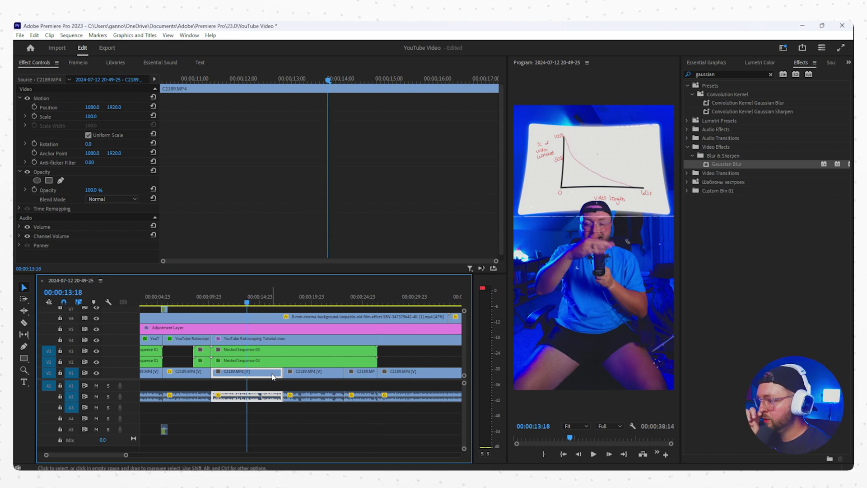
left_click(758, 63)
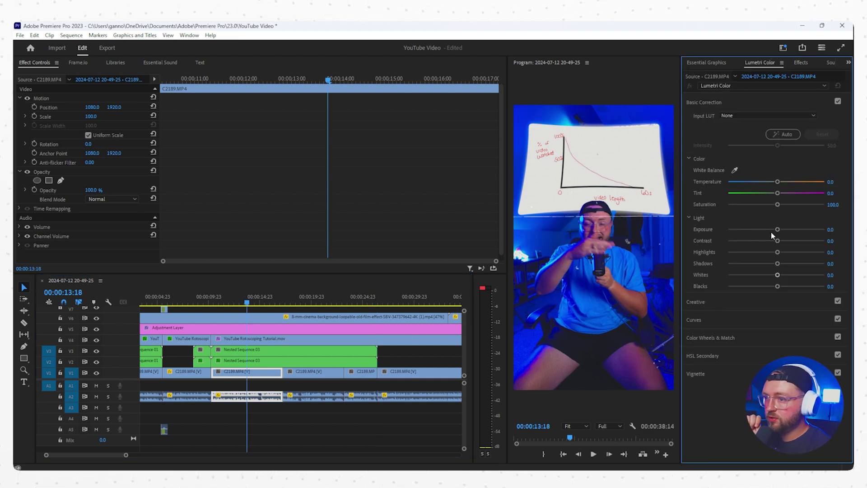
left_click_drag(777, 231, 772, 231)
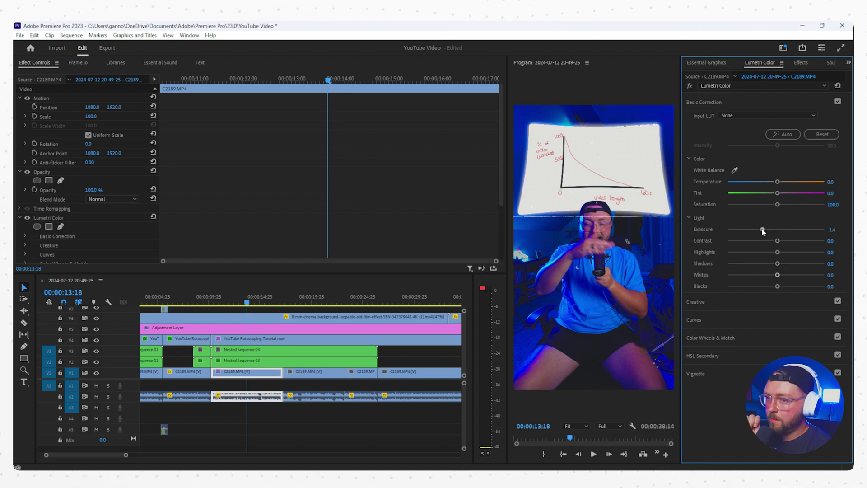
Copy the first darkened V1 speaker clip's attributes and paste Motion and Lumetri Color onto the two following speaker clips beneath the graph
right_click(271, 375)
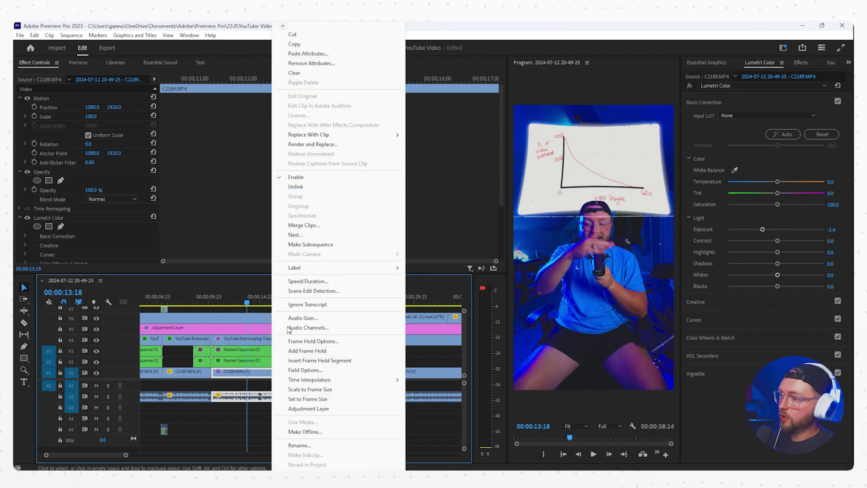
left_click(305, 45)
left_click(315, 371)
left_click(360, 373, "shift")
right_click(360, 373)
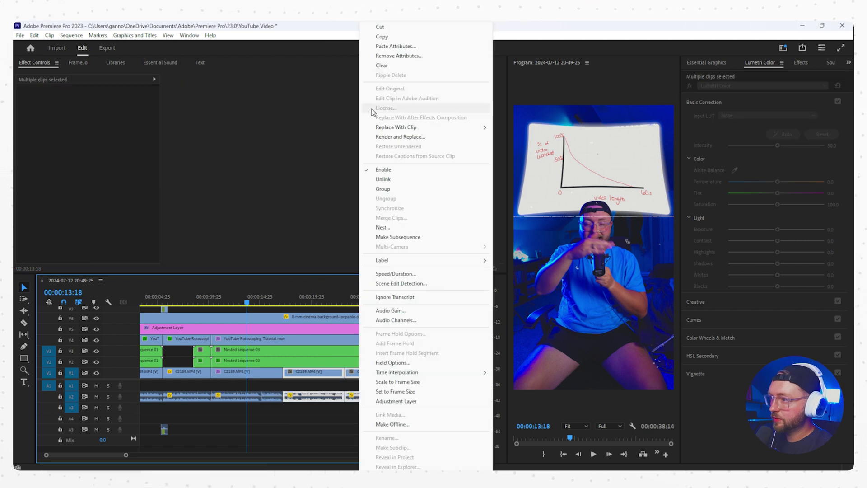
left_click(387, 47)
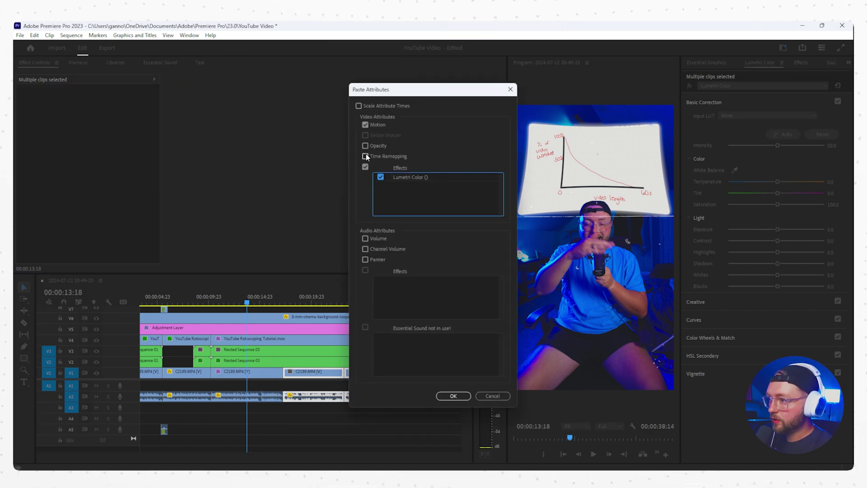
left_click(462, 395)
Preview the graph section with the darkened speaker clips in full screen, starting just before the graph's second part
left_click_drag(247, 302, 206, 302)
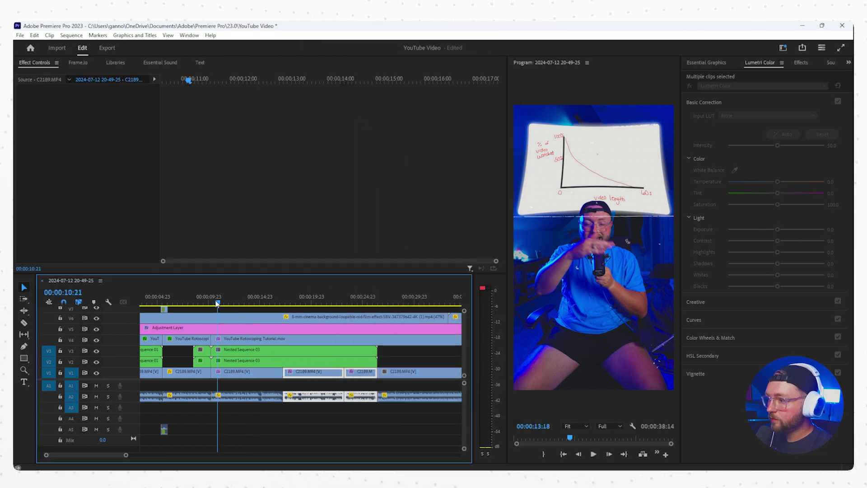
key("space")
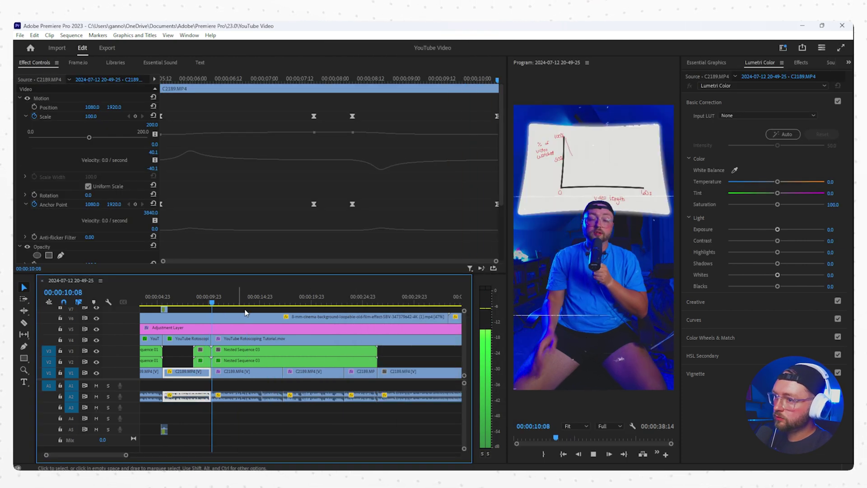
left_click(841, 47)
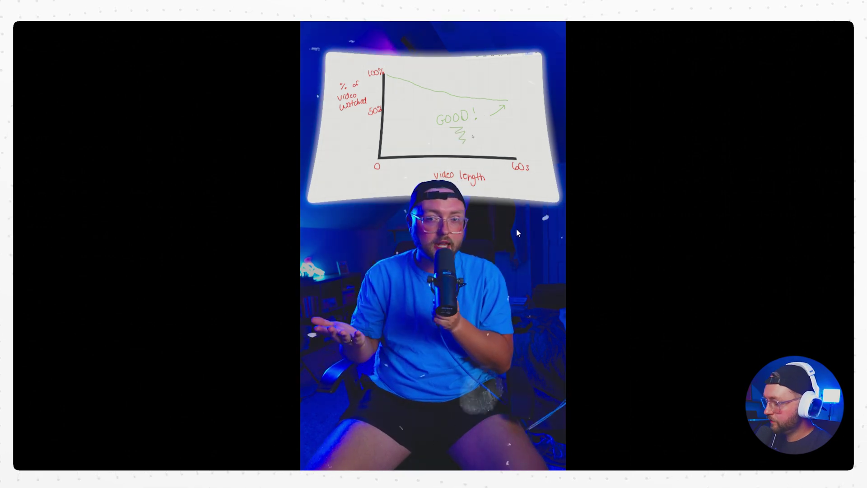
key("Escape")
Duplicate the film burn transition overlay with its sound to the end of the graph nest at about 00:00:26:08 and save
scroll(256, 363, "down", 5)
scroll(184, 322, "up", 5)
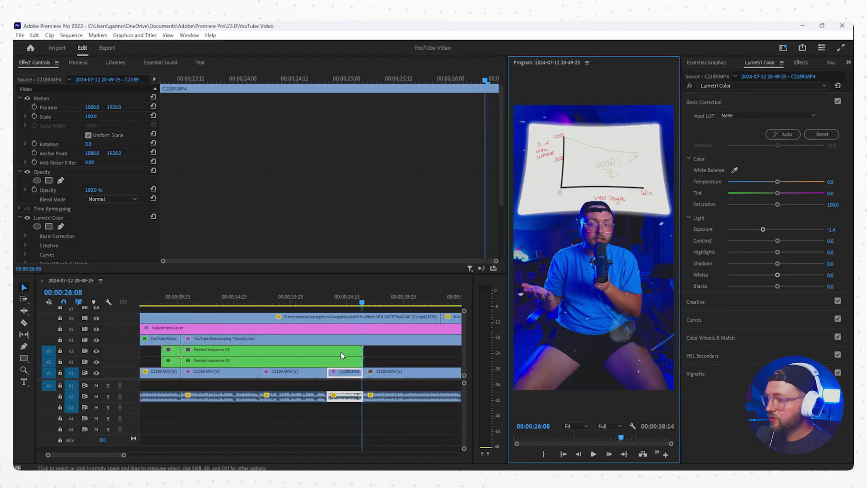
scroll(341, 352, "up", 3)
left_click_drag(204, 309, 438, 312)
scroll(249, 327, "up", 2)
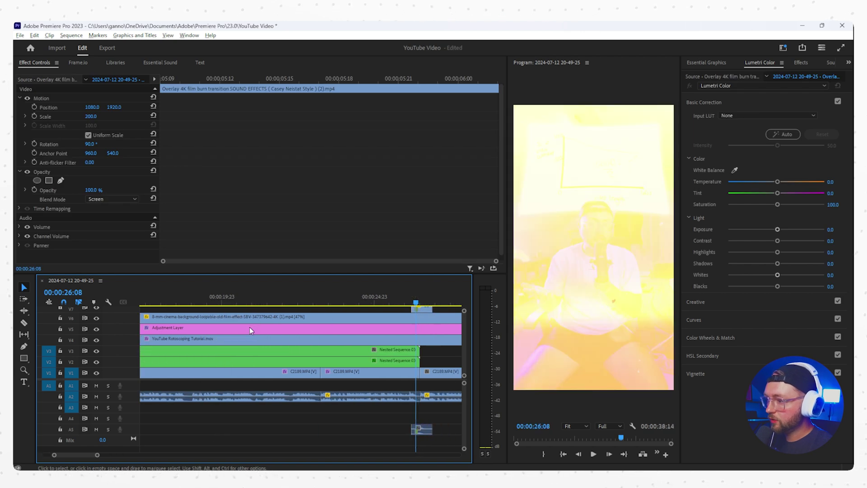
scroll(181, 322, "up", 1)
left_click(179, 301)
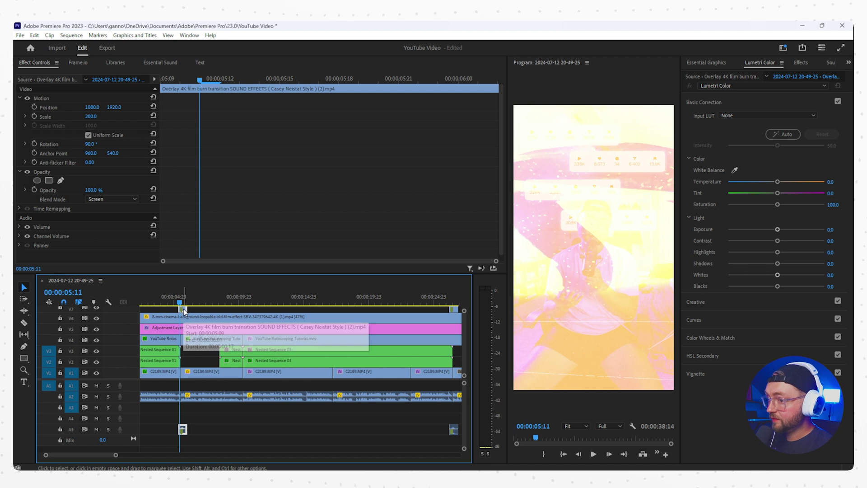
left_click(312, 329)
key("ctrl+s")
Play back the film burn transition at the end of the graph nest from about 00:00:26:02 and save the project
left_click_drag(421, 302, 439, 310)
scroll(432, 323, "down", 1)
scroll(417, 319, "up", 3)
scroll(417, 320, "up", 3)
left_click(407, 302)
key("ctrl+s")
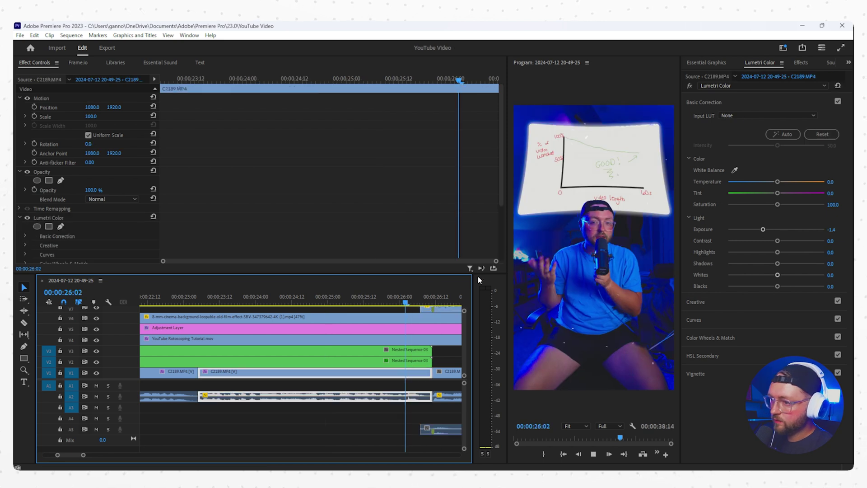
key("space")
key("space")
Trim the start of the last rotoscoped speaker clip on V4 to about 00:00:32:12, clearing the section after the film burn
left_click(258, 372)
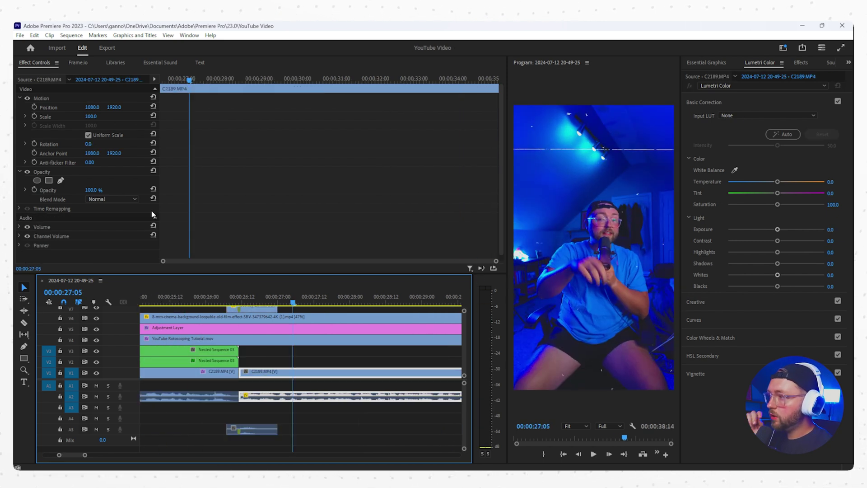
left_click_drag(93, 116, 106, 116)
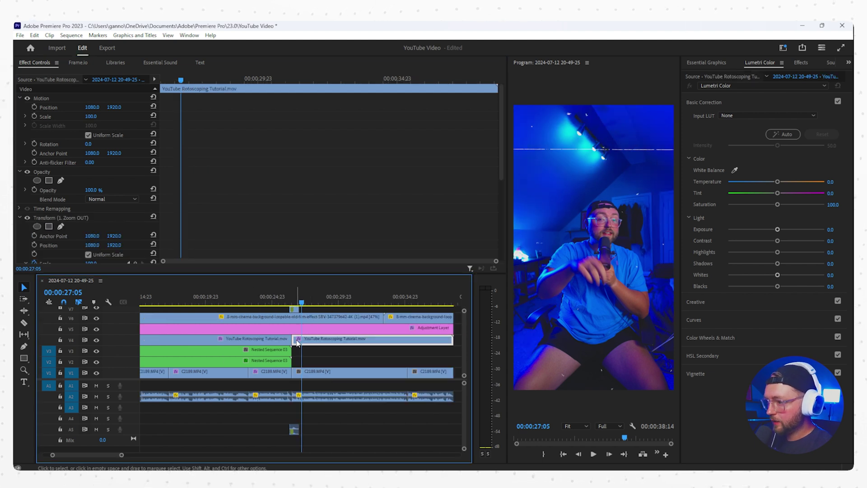
left_click_drag(294, 341, 374, 341)
Set the V1 speaker clip after the graph to Scale 153 and Anchor Point 1138, 2222
left_click(309, 373)
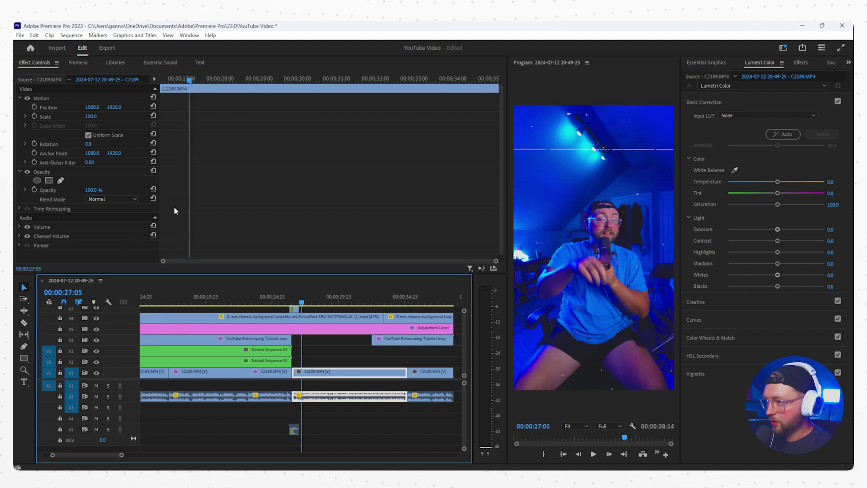
left_click_drag(97, 116, 122, 117)
left_click_drag(92, 153, 165, 121)
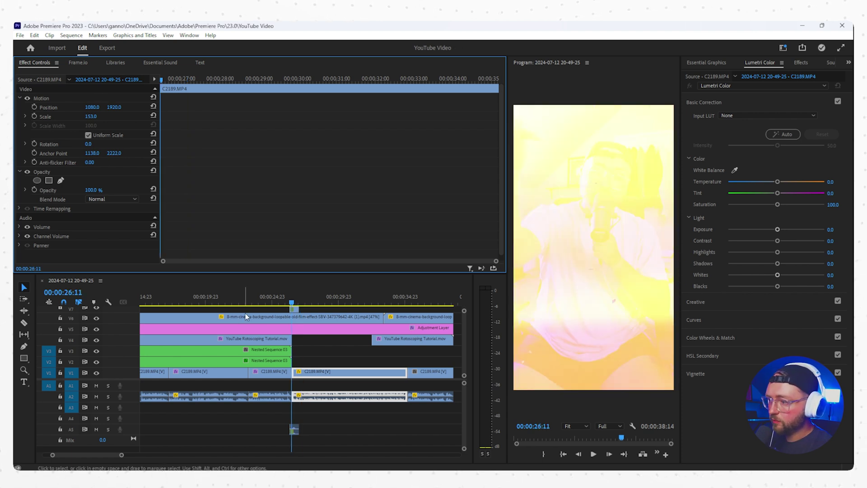
Play back the cut from the graph section to the enlarged speaker clip
left_click(267, 298)
key("space")
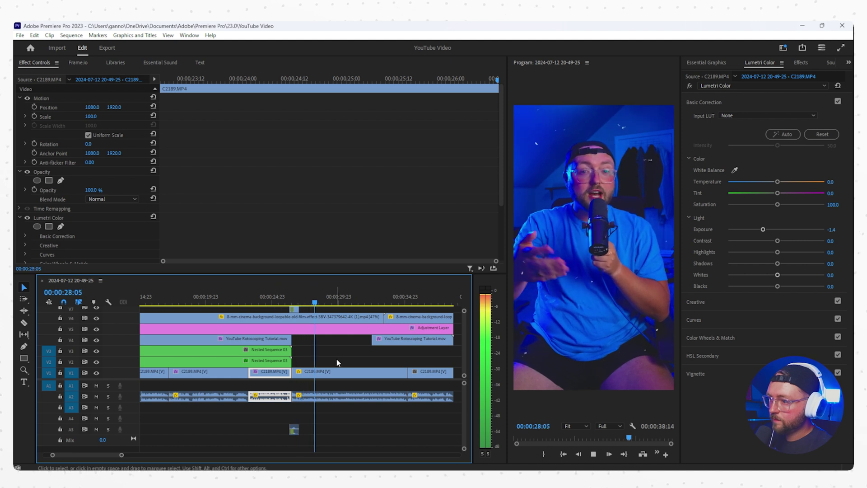
scroll(336, 359, "down", 1)
scroll(336, 360, "down", 1)
key("space")
Keyframe Scale 100 and Anchor Point 1080, 1920 near the start of the V1 speaker clip after the graph
left_click(340, 373)
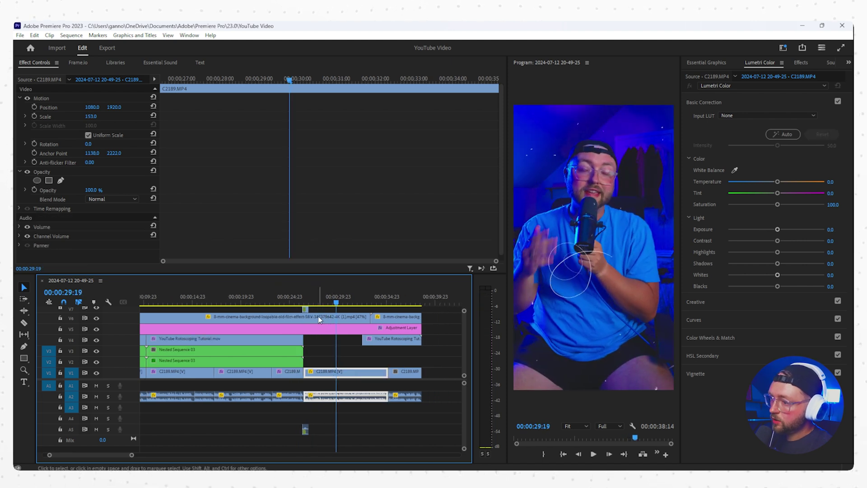
left_click(306, 301)
left_click(304, 301)
left_click(318, 376)
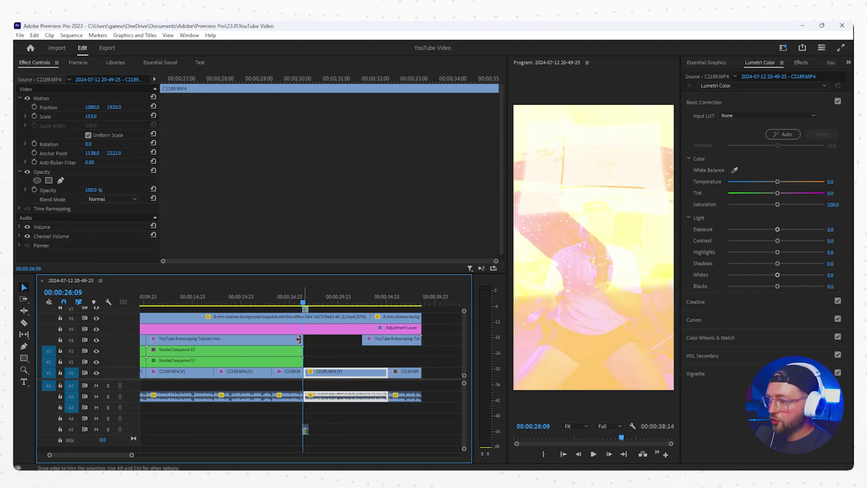
left_click(90, 116)
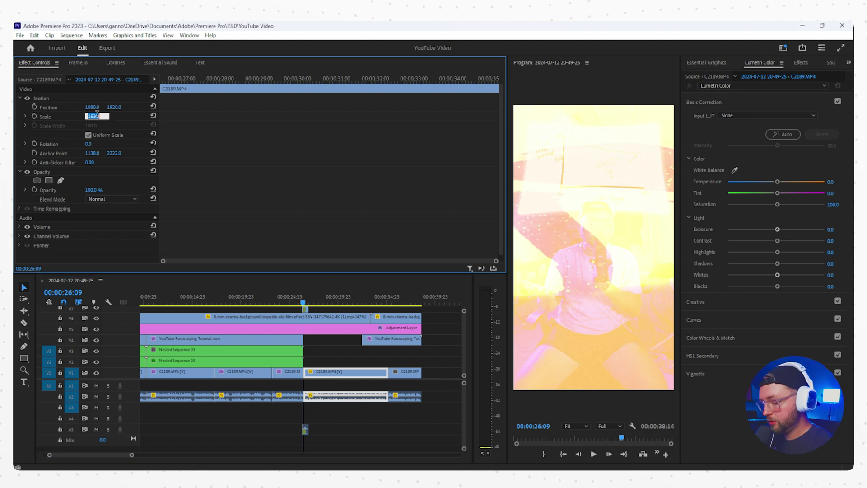
left_click(308, 302)
left_click(34, 116)
left_click(34, 153)
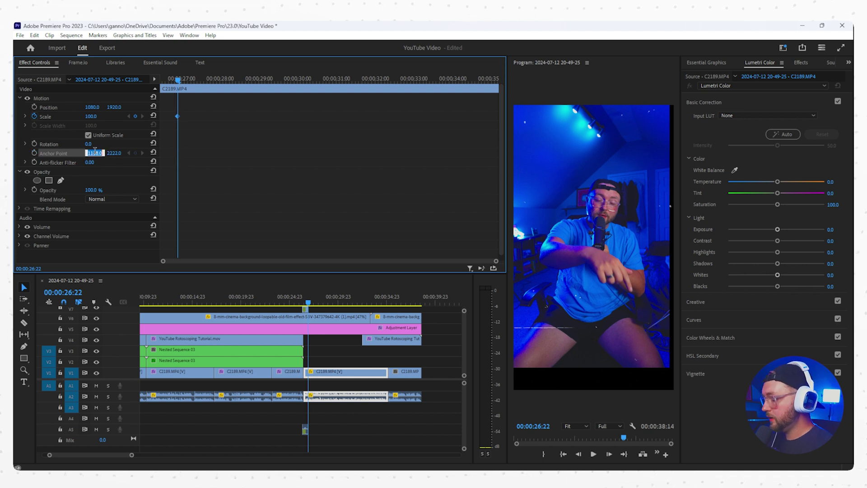
key("ctrl+z")
key("ctrl+z")
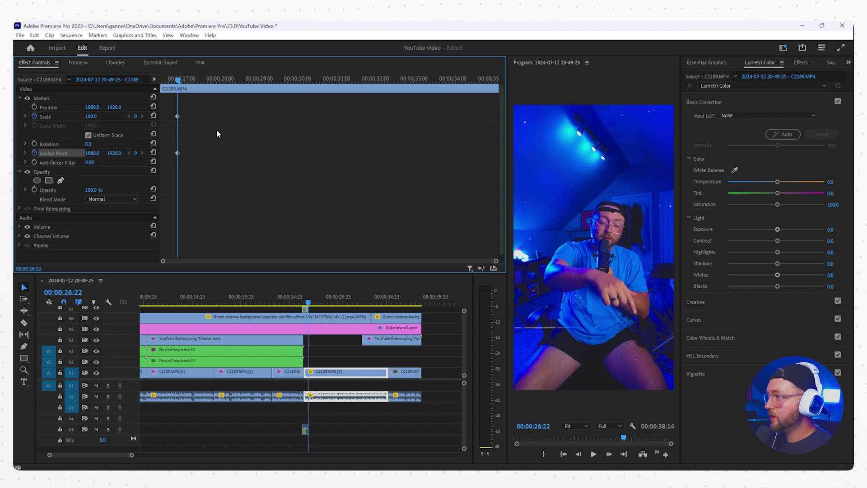
left_click_drag(174, 105, 181, 162)
left_click_drag(178, 153, 166, 153)
Add zoomed-in Scale and Anchor Point keyframes framing the speaker, and spread the pairs from the clip's start to about 00:00:29:15
left_click_drag(178, 80, 191, 80)
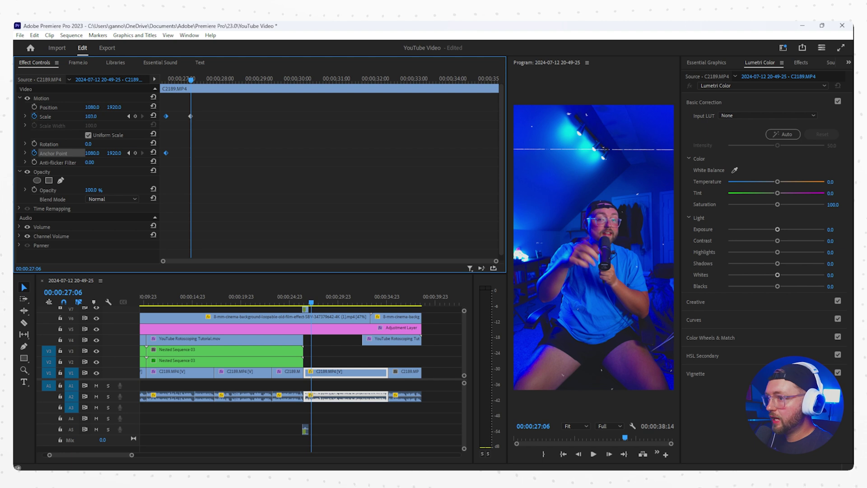
left_click_drag(92, 117, 108, 117)
left_click_drag(96, 153, 161, 154)
left_click(166, 153, "shift")
left_click(190, 116)
left_click(190, 153, "shift")
left_click_drag(190, 153, 282, 153)
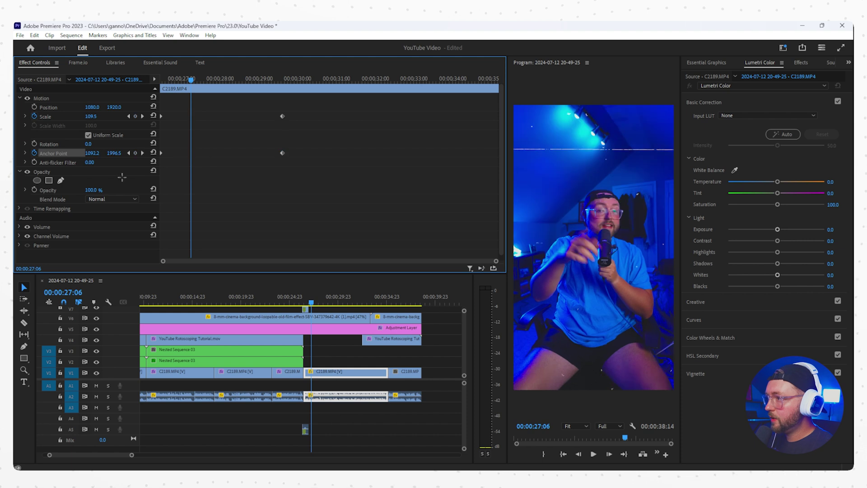
Apply Ease In and Ease Out temporal interpolation to the Scale and Anchor Point keyframes
right_click(282, 153)
mouse_move(329, 229)
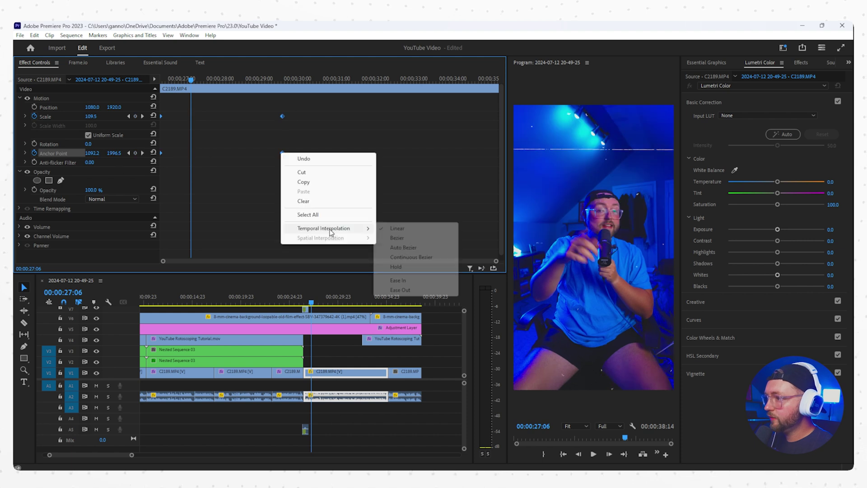
left_click(409, 278)
right_click(283, 153)
left_click(408, 291)
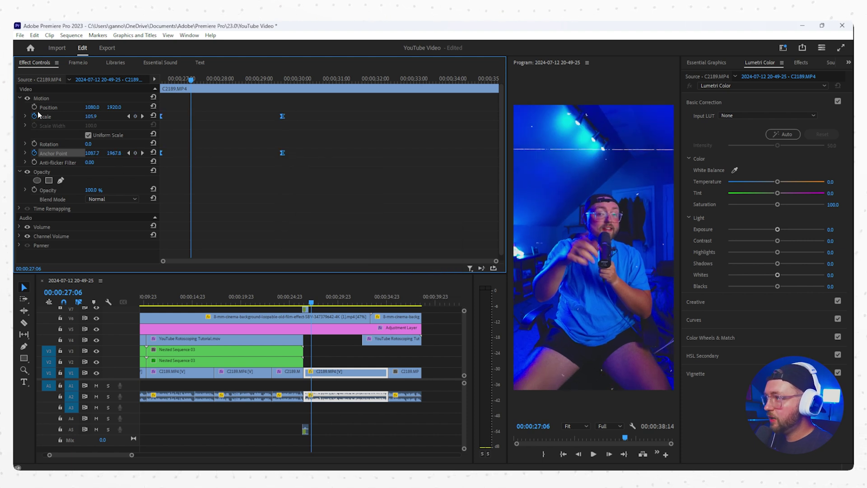
Lengthen the incoming easing handles of the ending Scale and Anchor Point keyframes so the zoom starts fast and settles slowly
left_click(26, 116)
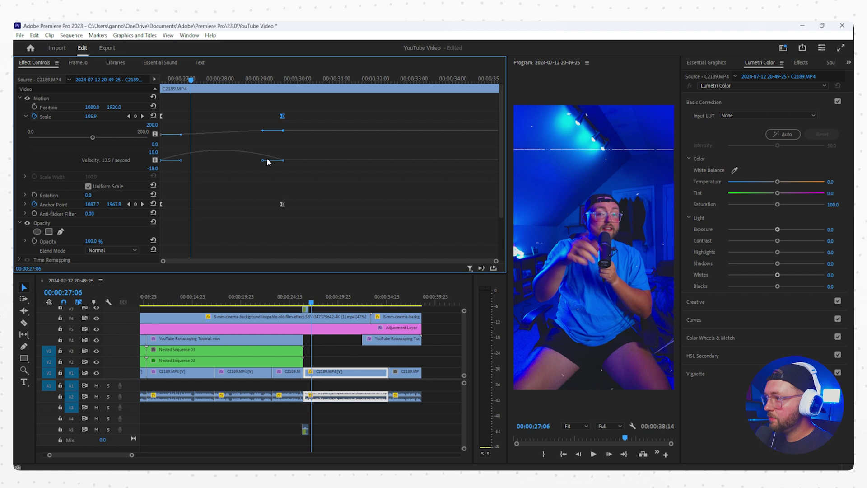
left_click_drag(230, 163, 222, 163)
left_click(282, 204)
left_click(26, 205)
left_click_drag(263, 230, 195, 232)
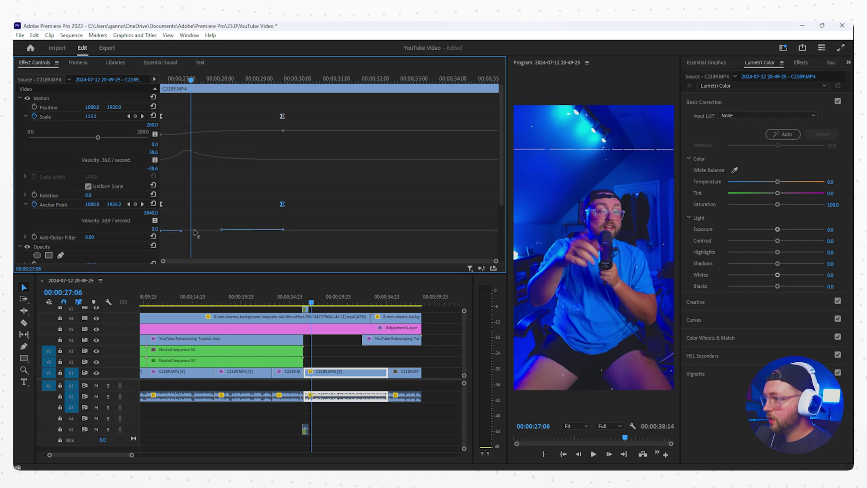
Save the project and play back the eased zoom from the start of the speaker clip
left_click_drag(191, 80, 127, 88)
key("ctrl+s")
key("space")
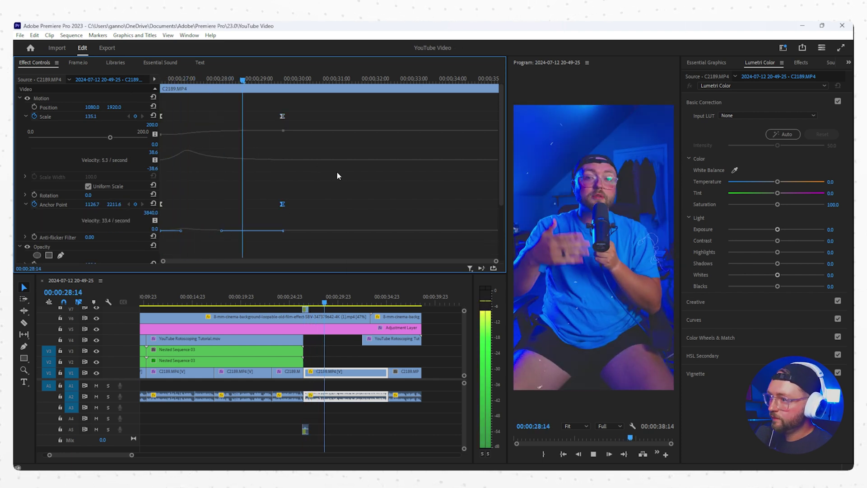
key("space")
Move the ending zoom keyframes earlier to about 00:00:28:06, save the project and play back the faster zoom
left_click_drag(280, 203, 229, 202)
key("ctrl+s")
left_click(166, 80)
key("space")
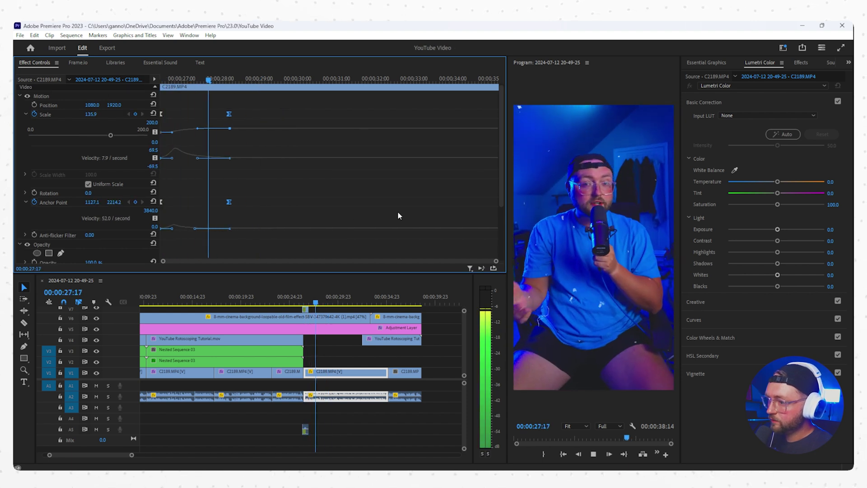
scroll(335, 365, "down", 2)
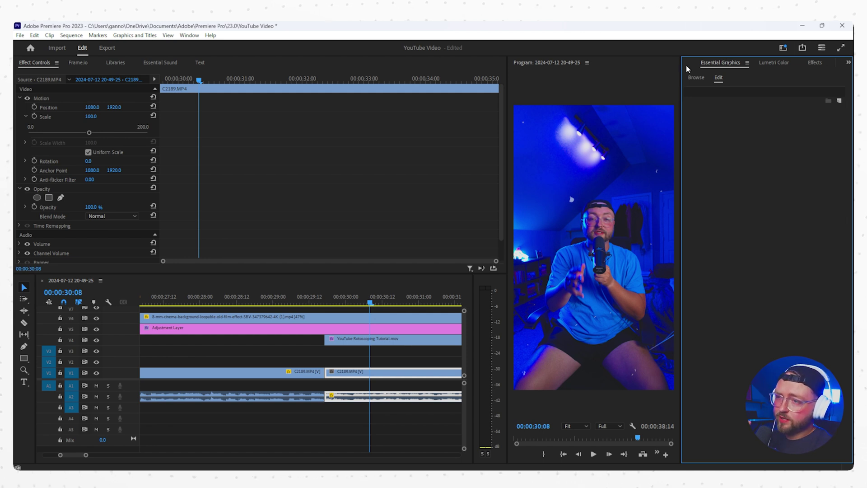
left_click(687, 66)
right_click(750, 242)
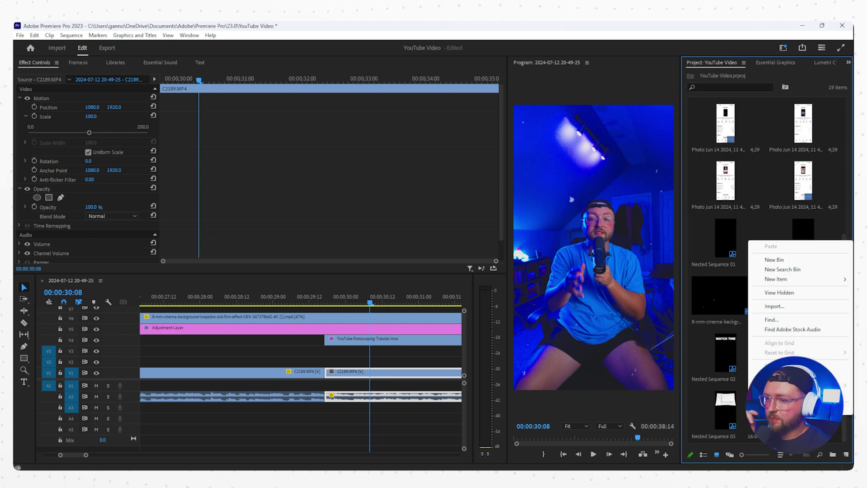
left_click(774, 308)
Place the imported recording on V3 beneath the last rotoscoped speaker clip, then unlink and delete its audio
scroll(435, 258, "down", 1)
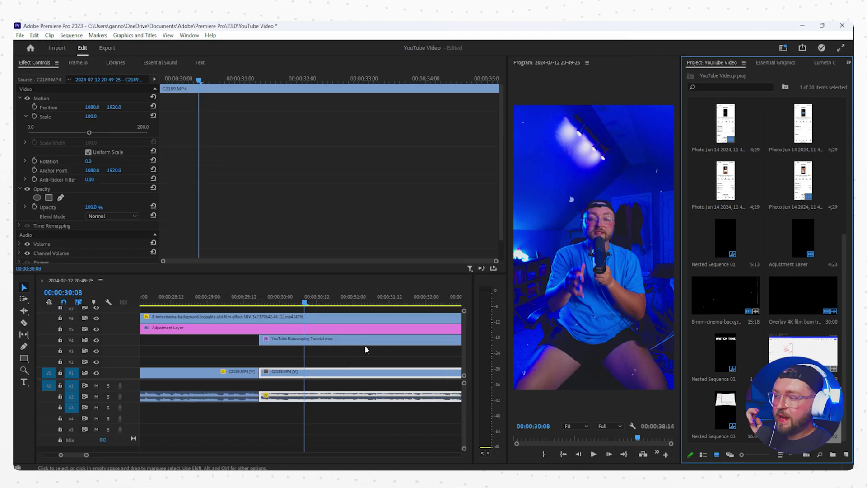
scroll(364, 346, "down", 6)
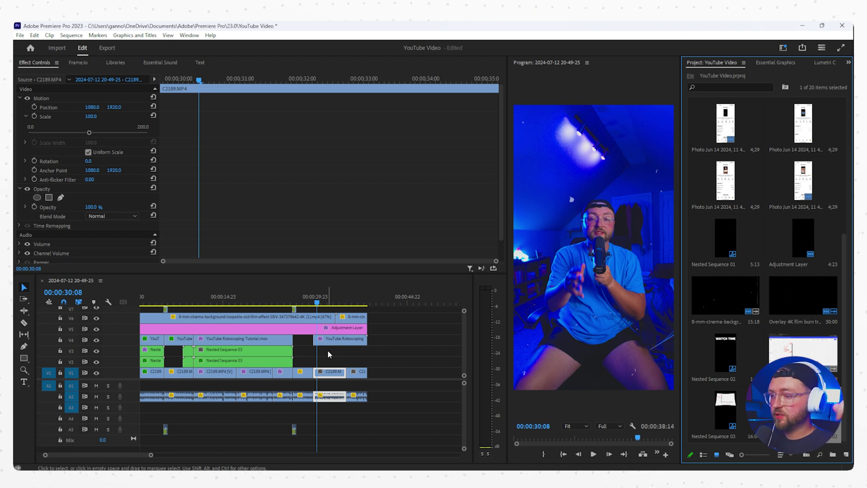
left_click_drag(803, 411, 325, 355)
right_click(340, 357)
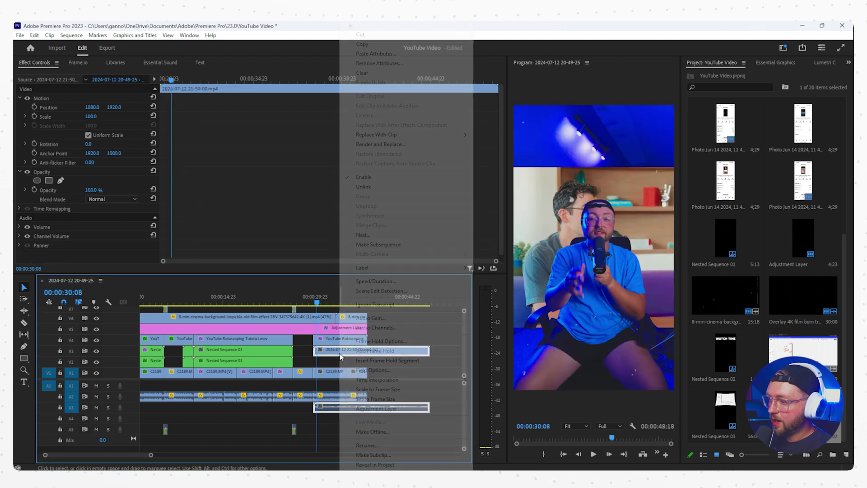
left_click(367, 186)
left_click(357, 409)
key("Delete")
Set the imported V3 recording's Scale to 50 and increase its vertical Anchor Point to place it above the speaker's head
left_click(331, 351)
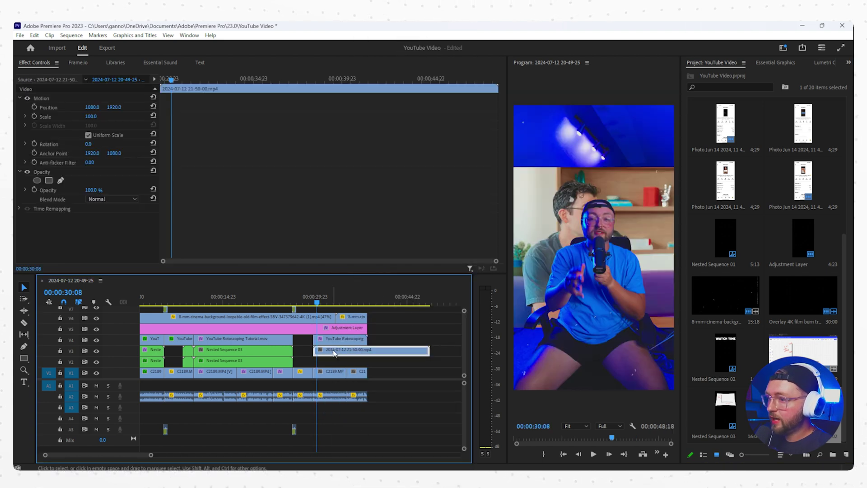
left_click_drag(91, 117, 68, 116)
left_click_drag(114, 154, 497, 153)
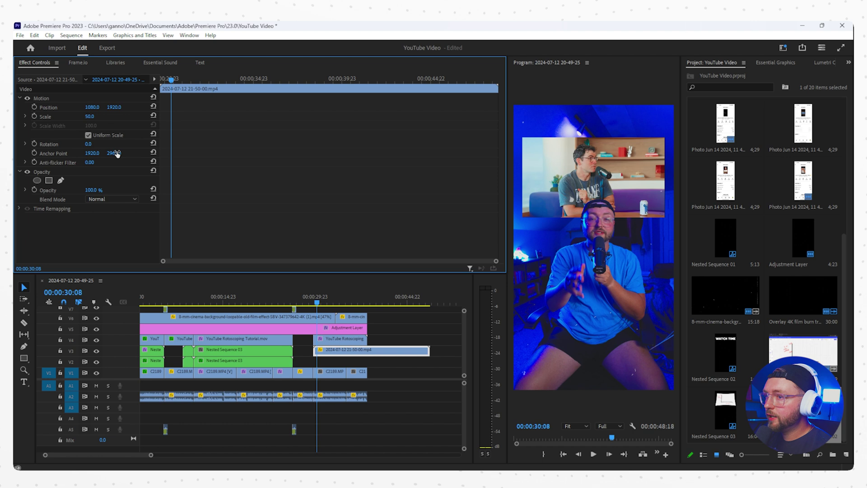
Search the effects library for Crop
left_click(822, 62)
left_click(833, 63)
double_click(738, 74)
type("crop")
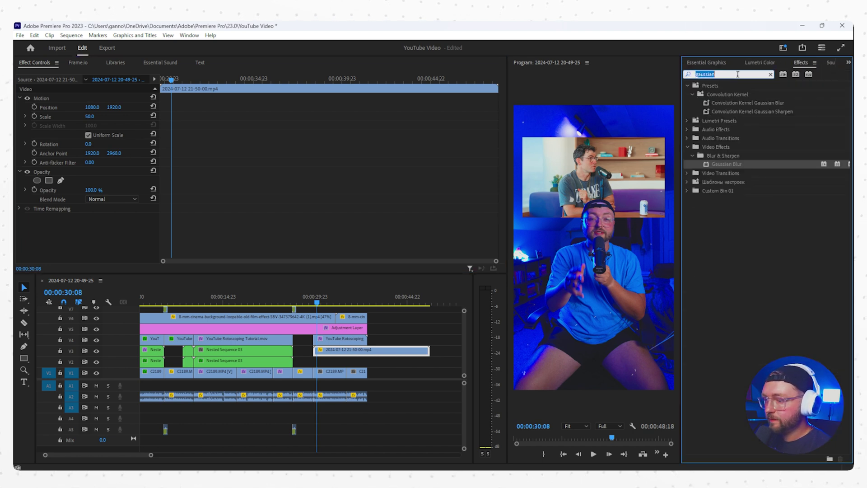
Open Nested Sequence 03 and copy its first graph clip to reuse the clip's attributes
left_click(277, 354)
double_click(277, 353)
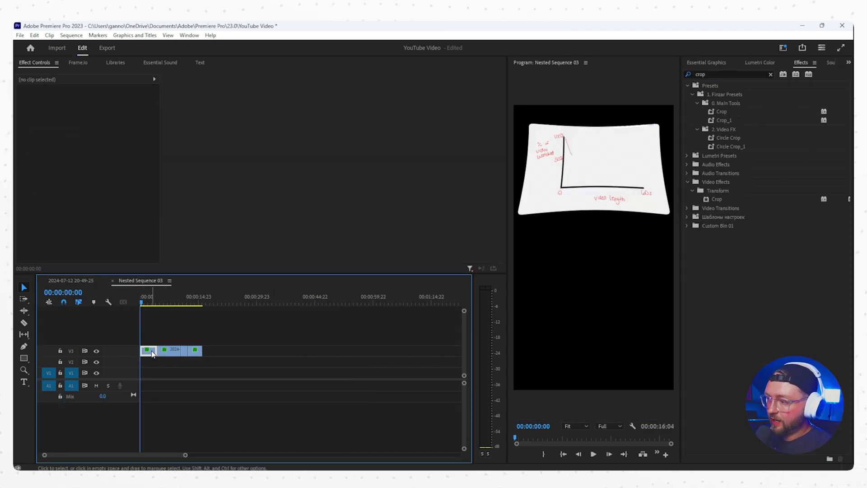
left_click(170, 350)
left_click(147, 350)
left_click(172, 320)
scroll(154, 346, "up", 3)
right_click(149, 354)
left_click(171, 50)
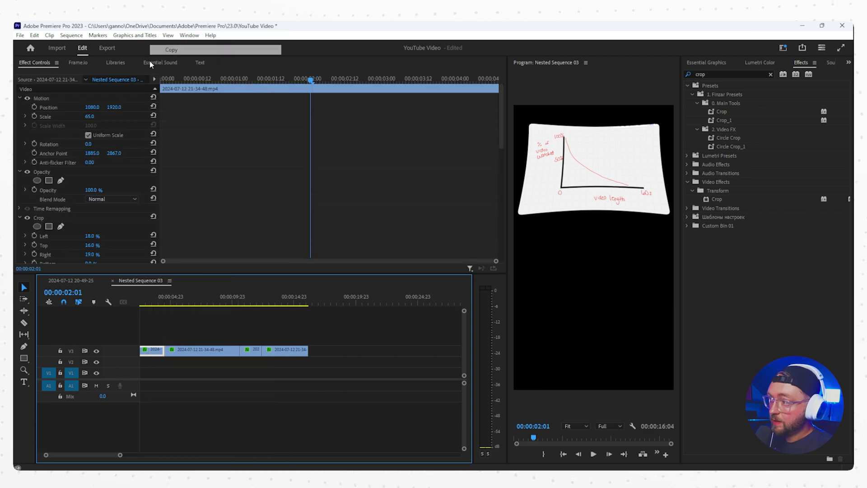
Paste the Motion, Roughen Edges, Lens Distortion and Basic 3D attributes, excluding Crop, onto the V3 recording in the main sequence
left_click(85, 281)
right_click(334, 350)
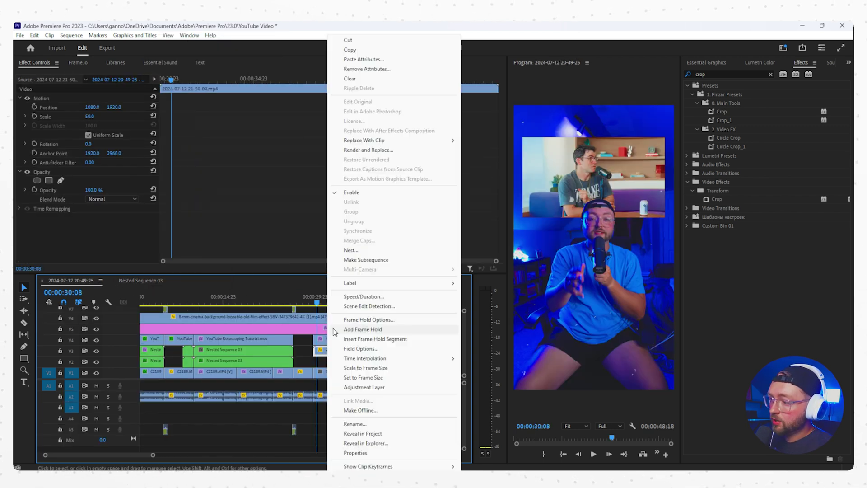
left_click(362, 60)
left_click(381, 177)
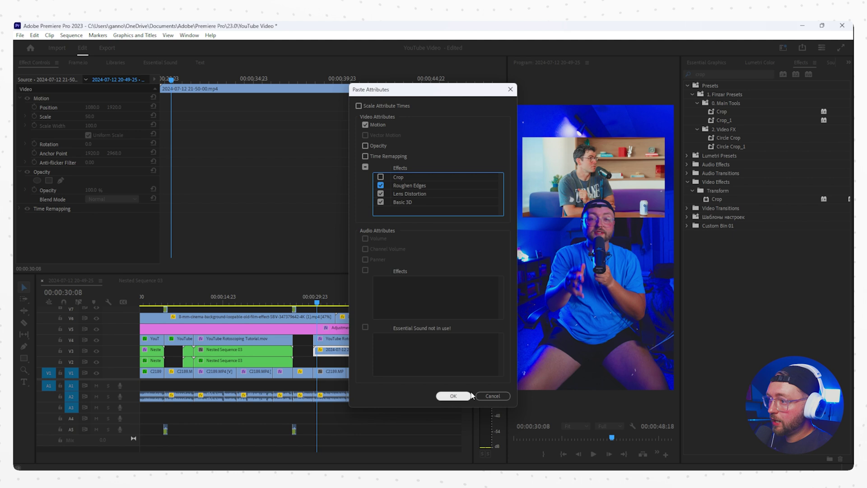
left_click(465, 396)
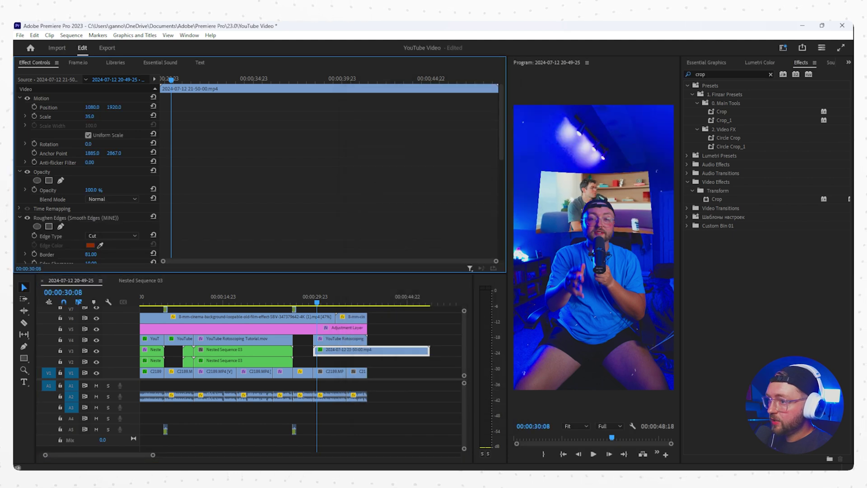
Delete the recording's Lens Distortion effect and set its Scale to 55 and vertical Anchor Point to 2995
left_click_drag(93, 116, 98, 116)
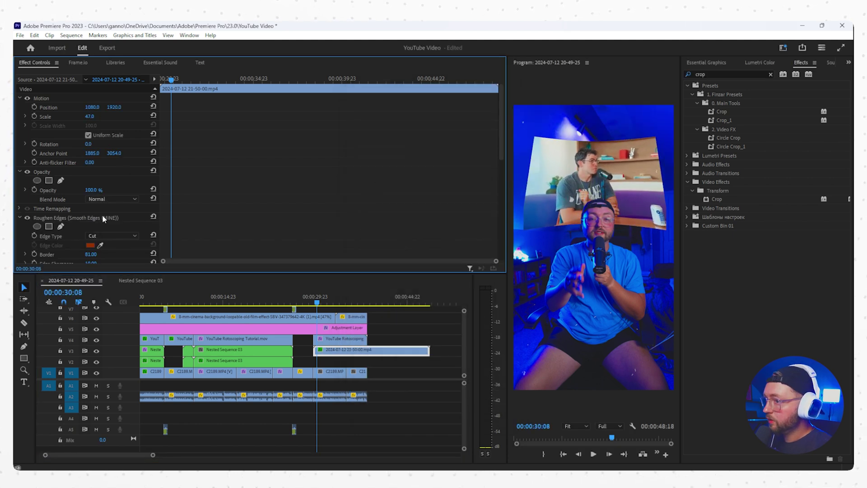
scroll(105, 214, "down", 3)
scroll(107, 217, "down", 5)
right_click(72, 161)
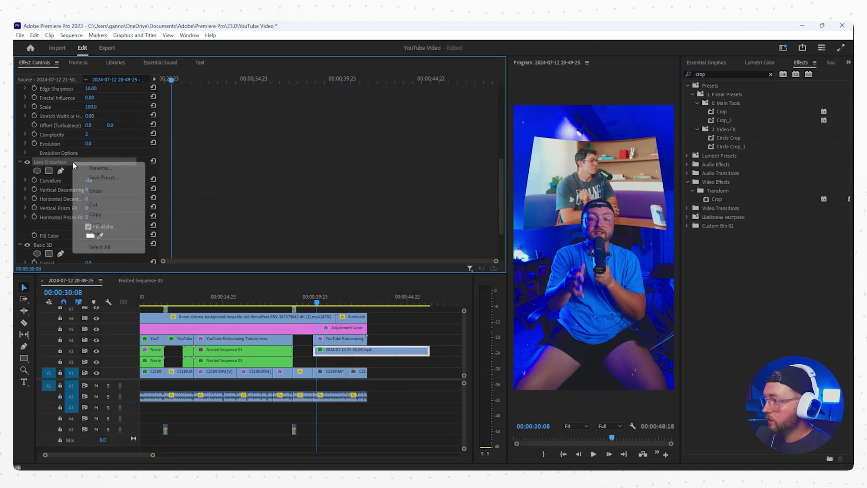
left_click(105, 233)
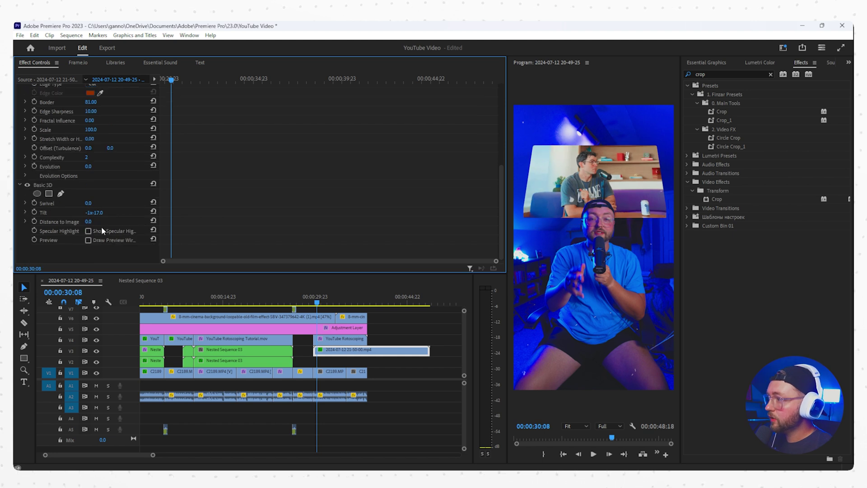
scroll(96, 211, "up", 8)
left_click_drag(90, 117, 93, 117)
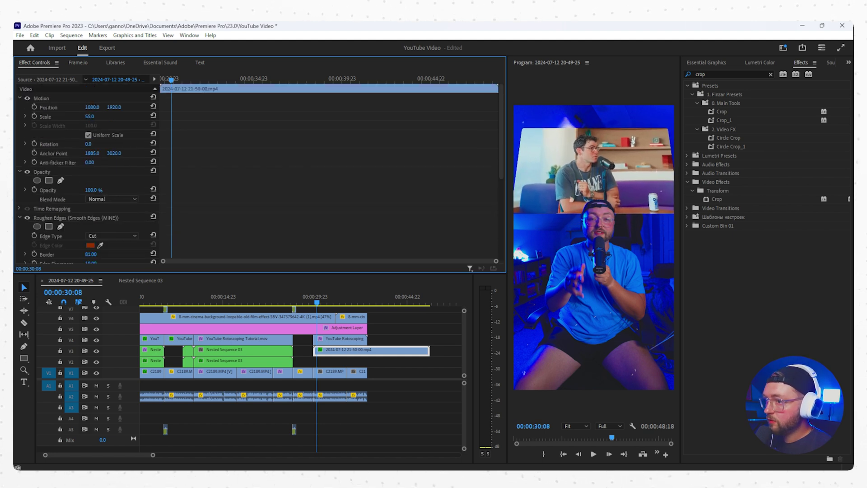
Play back the section, cut the V3 recording and V4 rotoscoped clip at about 00:00:35:05, and delete the parts after the cut
left_click(307, 302)
key("space")
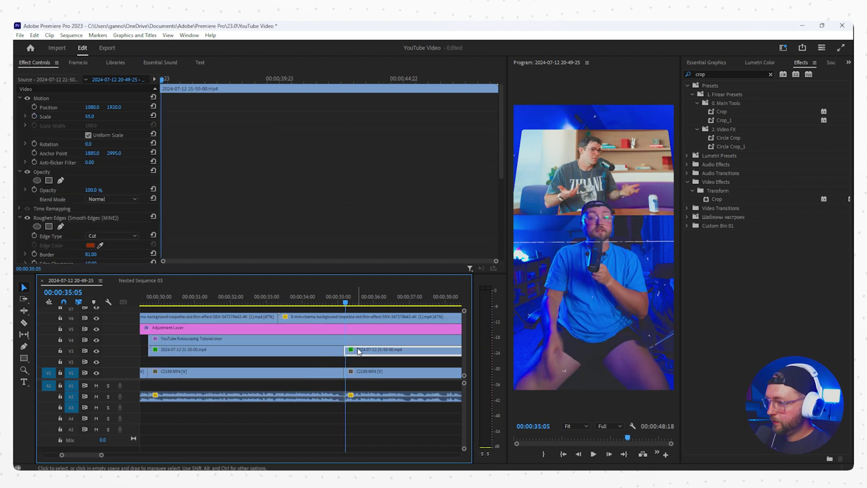
key("Delete")
left_click(362, 338)
key("Delete")
Keyframe the last C2189 clip's Scale to 122 and vertical Anchor Point to 2174 at 00:00:35:18, starting from the clip's beginning
left_click(376, 373)
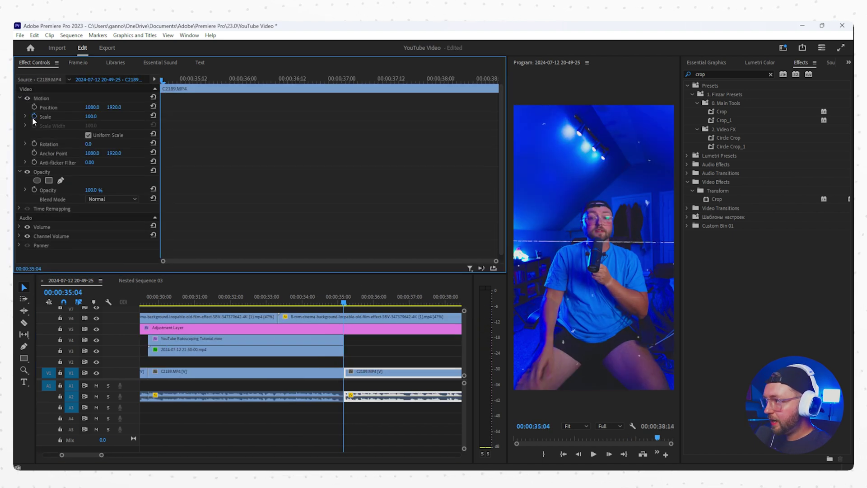
left_click(35, 153)
left_click_drag(203, 81, 218, 84)
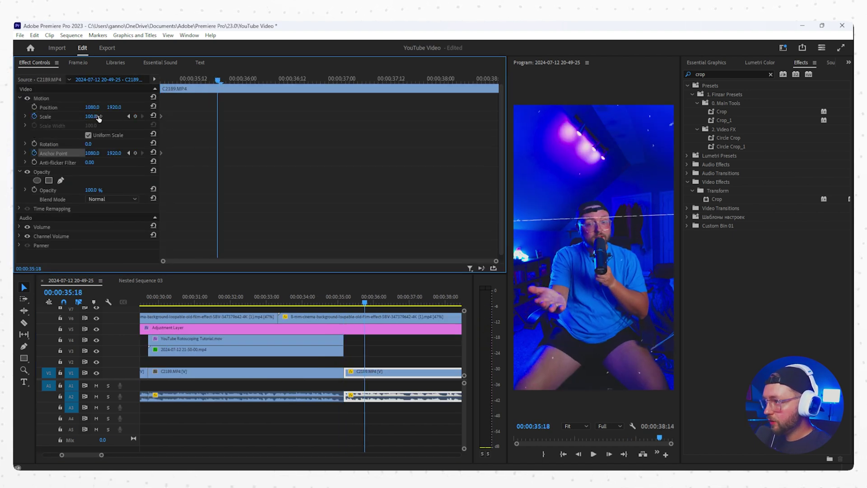
Apply Ease In and Ease Out to the last clip's Scale and Anchor Point keyframes
right_click(217, 153)
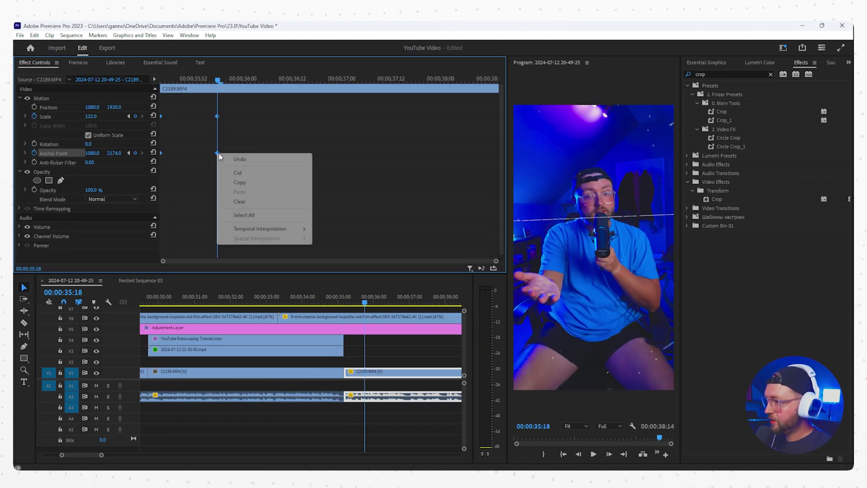
mouse_move(256, 229)
left_click(350, 280)
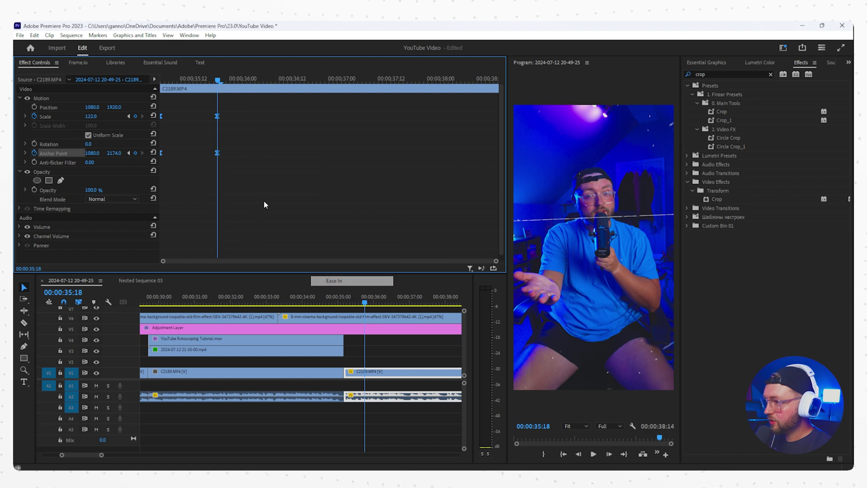
right_click(218, 154)
left_click(362, 297)
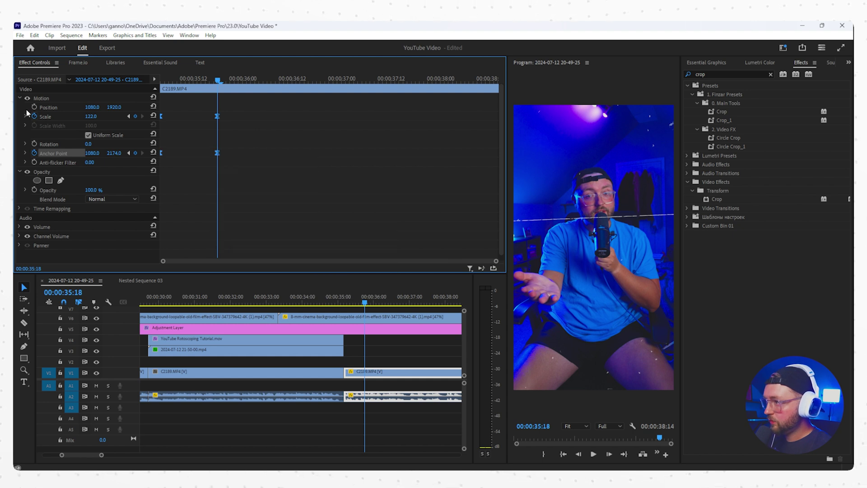
Move the ending zoom keyframes to about 00:00:36:11, shape the velocity curves to peak early, save, and play back the zoom
left_click(25, 116)
left_click_drag(217, 204, 289, 203)
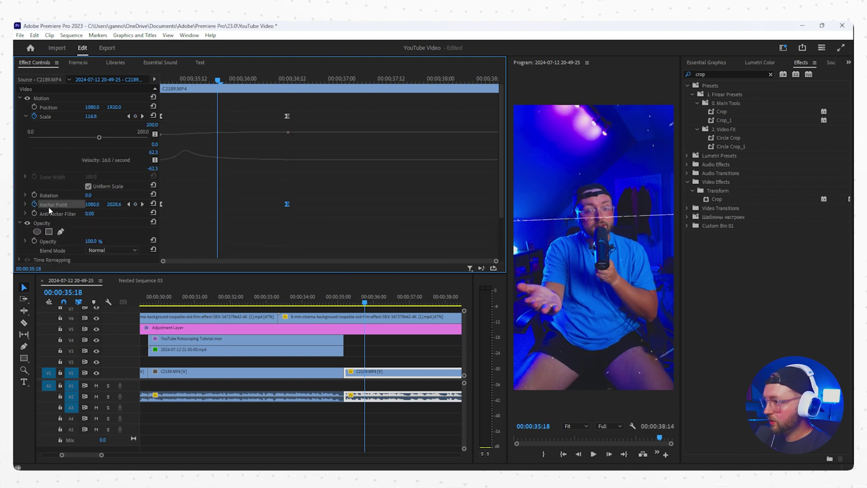
left_click(25, 204)
key("space")
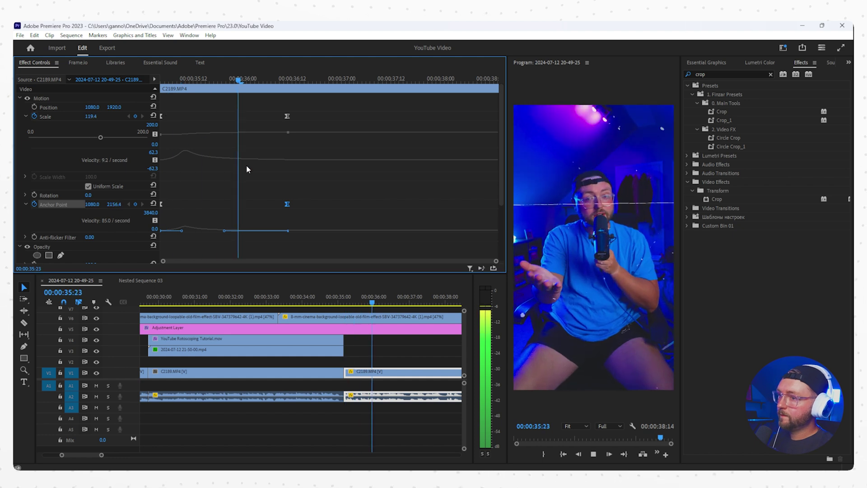
scroll(362, 355, "down", 5)
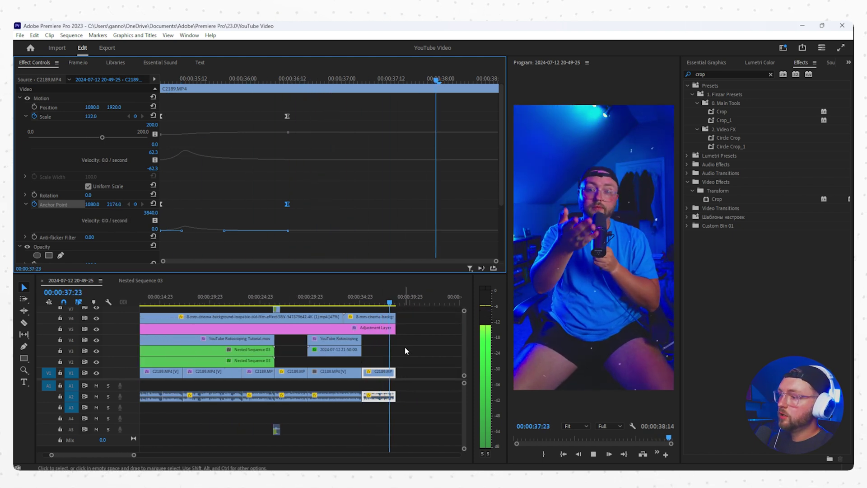
Return the playhead to the sequence start, deselect the clips and transcribe the two source clips
left_click_drag(391, 302, 48, 296)
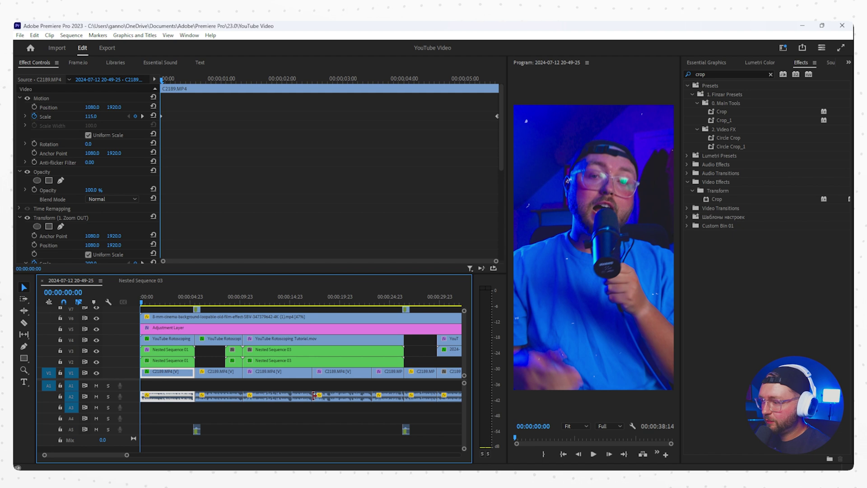
left_click(252, 422)
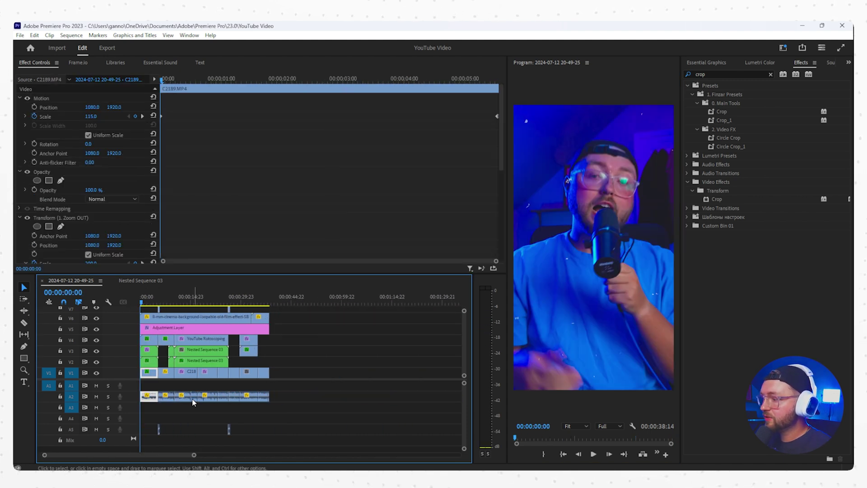
left_click(193, 404)
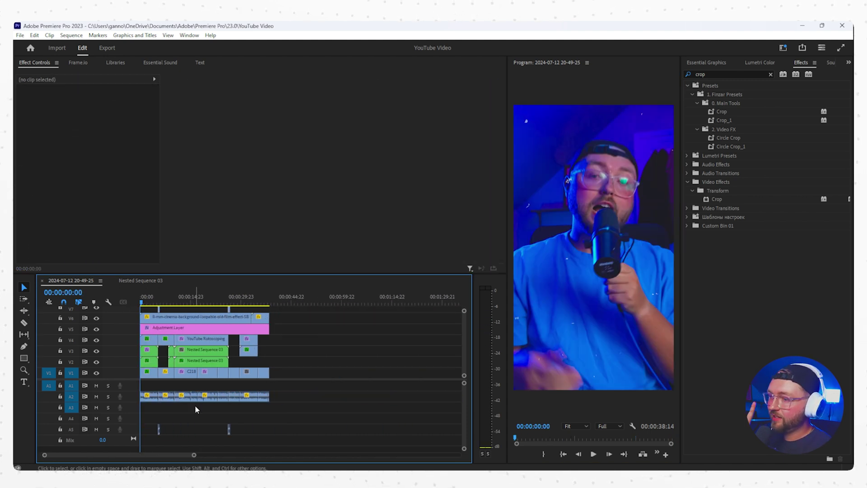
left_click(199, 62)
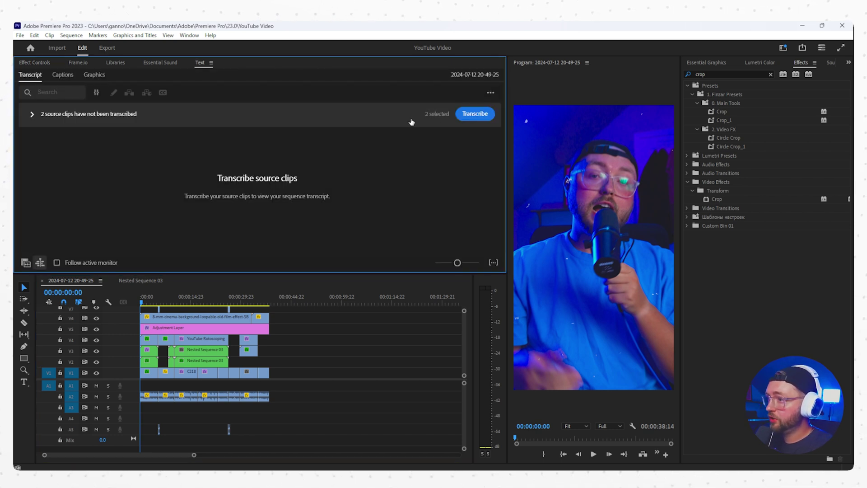
left_click(474, 115)
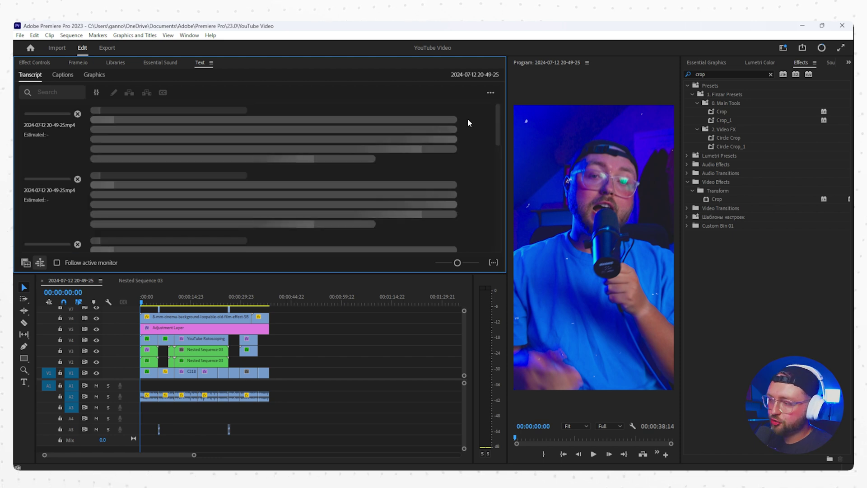
Add "I've" before "gotten over 17 million views" in the first transcript line
scroll(282, 357, "up", 2)
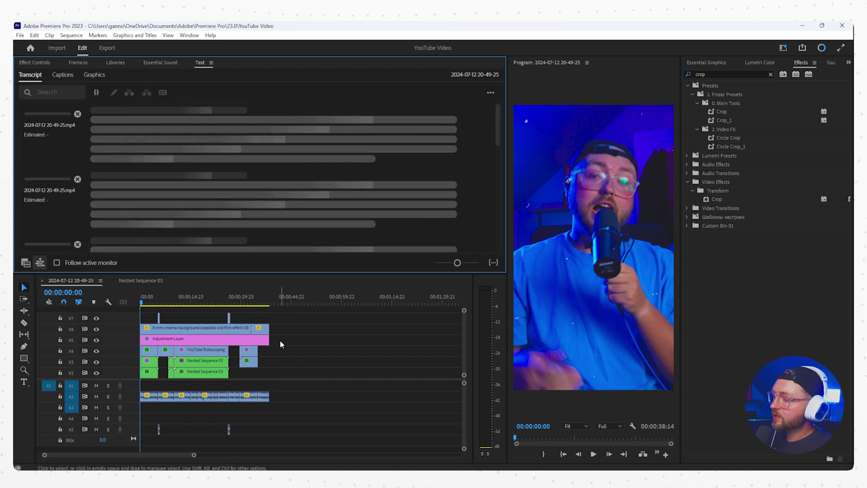
scroll(145, 313, "up", 6)
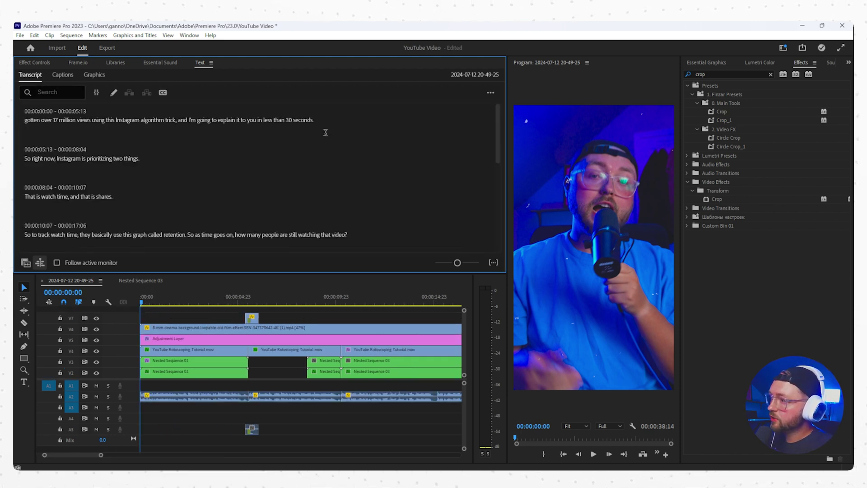
double_click(27, 119)
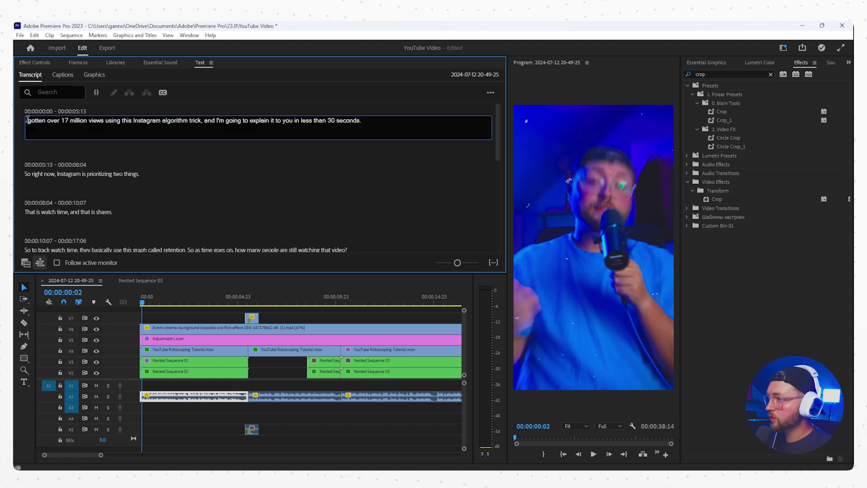
type("I've")
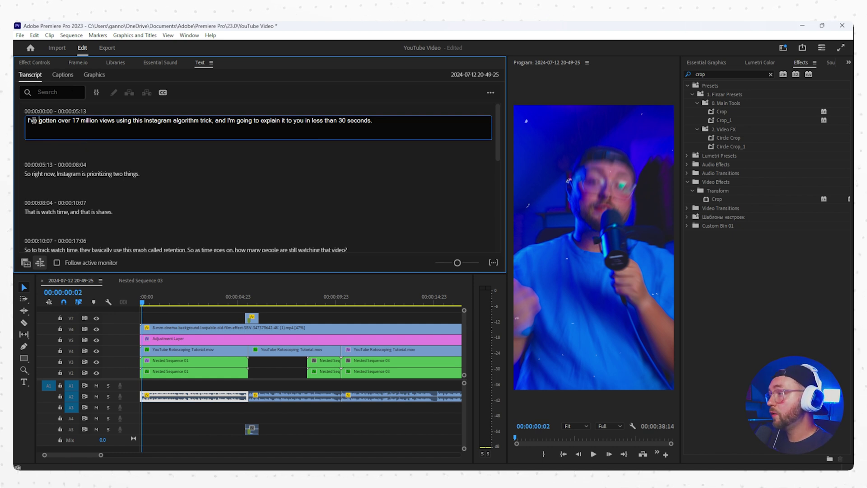
Create captions from the transcript with the Subtitle default preset and a maximum length of 10 characters
left_click(490, 92)
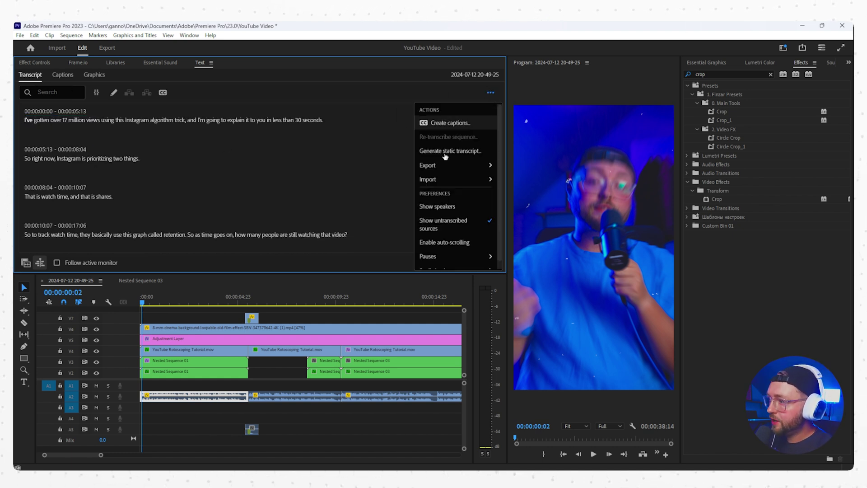
left_click(447, 124)
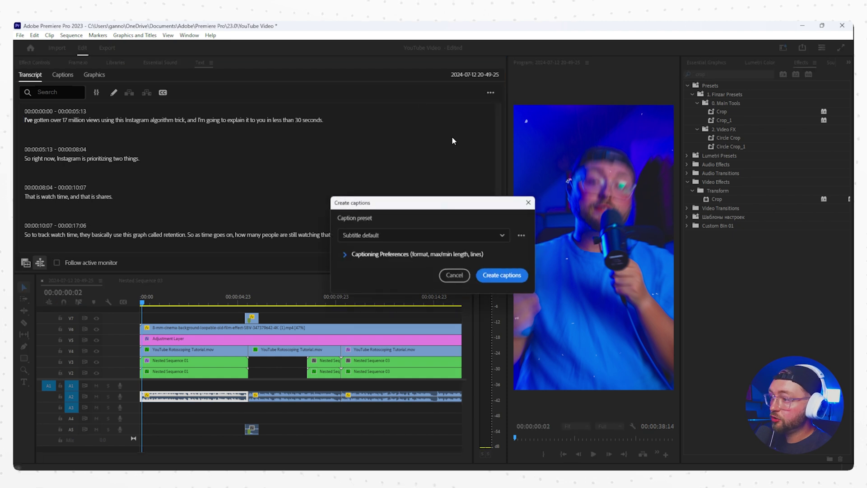
left_click(357, 258)
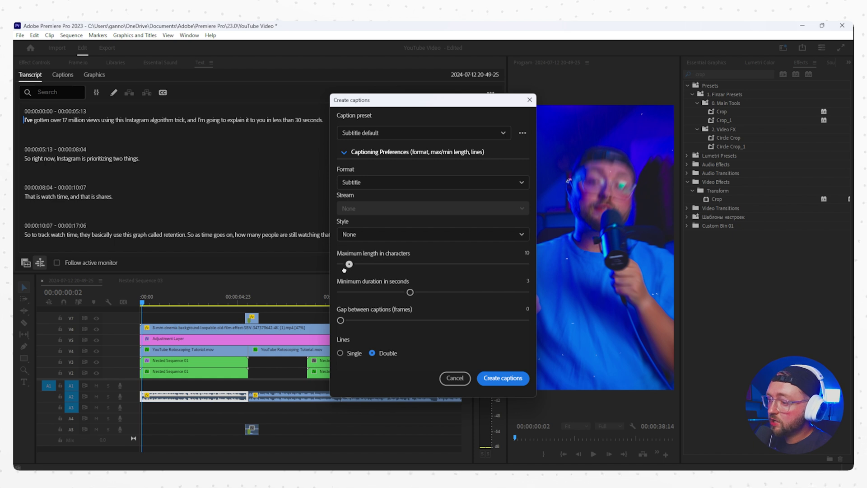
left_click(491, 379)
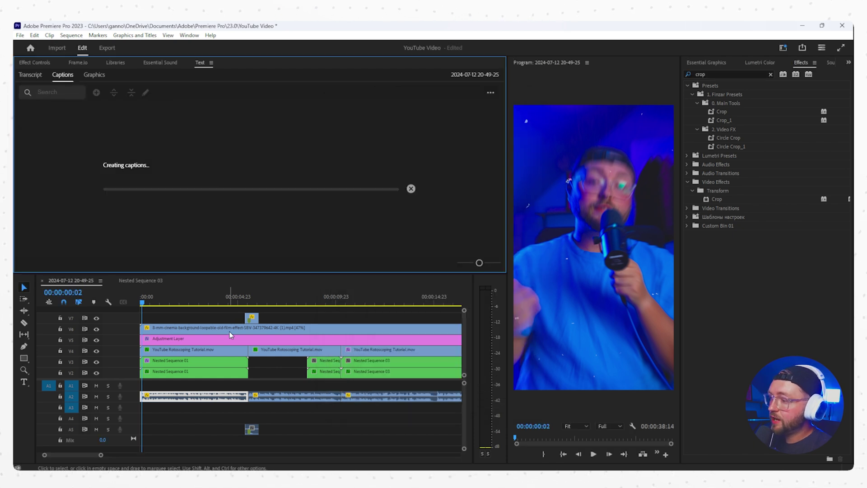
Select the first caption, "I've", on the subtitle track and set its font to Boldfinger
left_click_drag(151, 312, 140, 312)
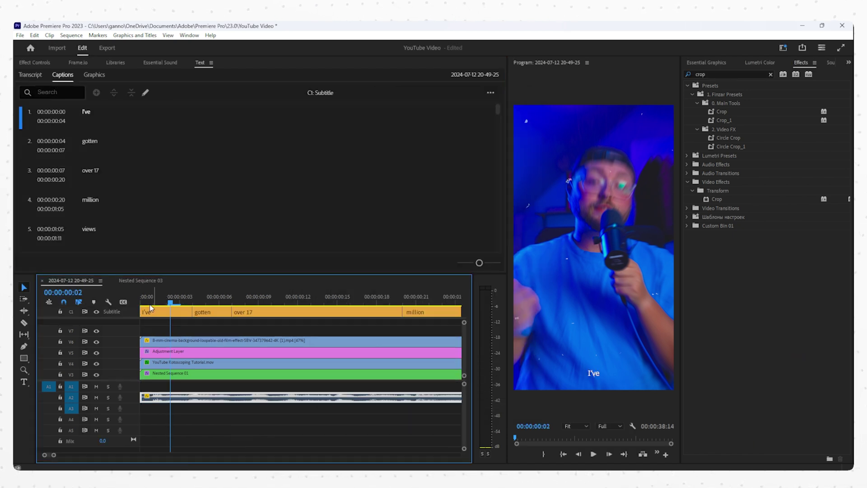
left_click(155, 298)
left_click(157, 312)
double_click(157, 315)
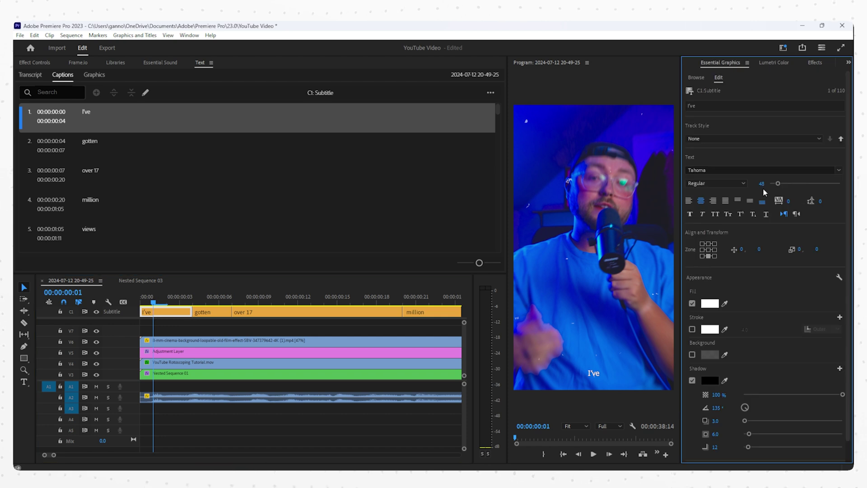
left_click(707, 171)
type("boldfinger")
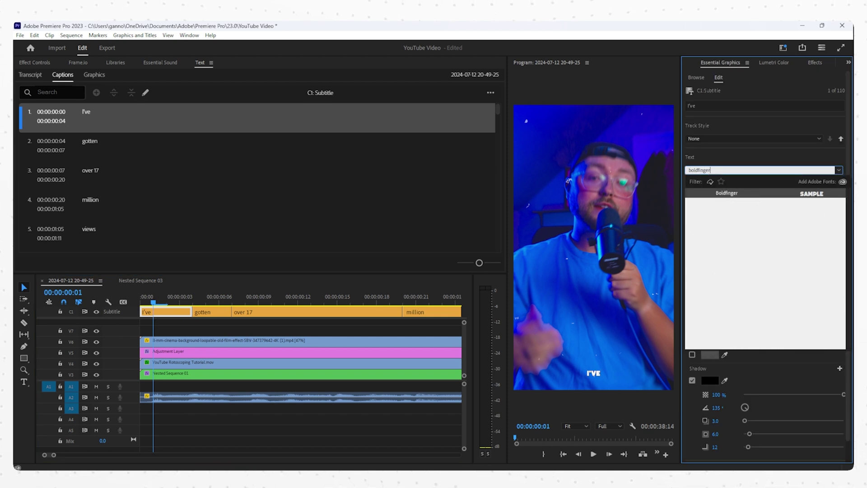
Centre the first caption's block in the frame, set its vertical offset to 376 and its font size to 70
key("Return")
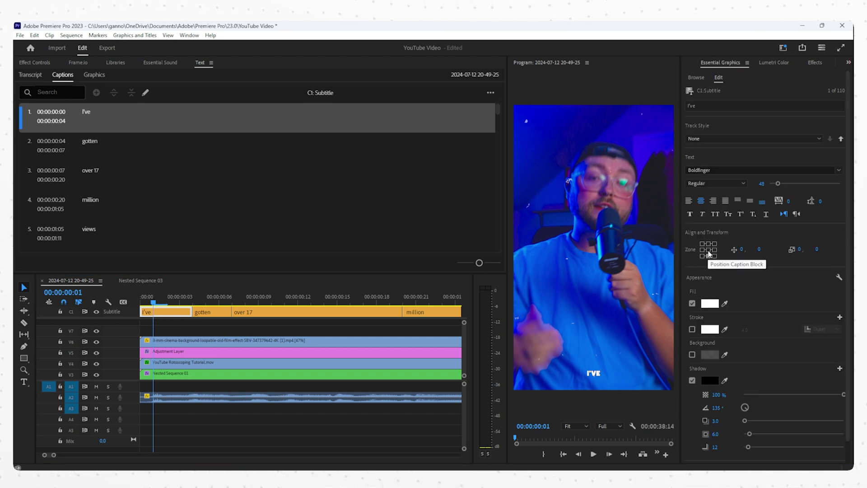
left_click(708, 250)
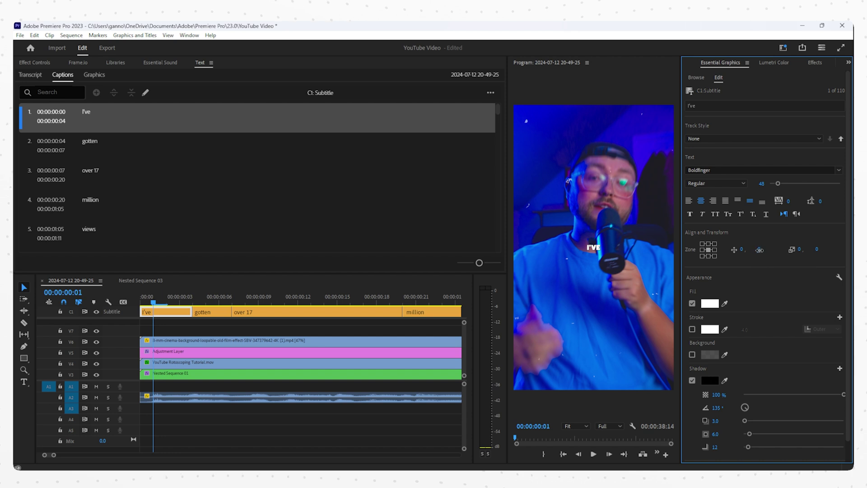
left_click_drag(820, 249, 854, 259)
left_click_drag(761, 252, 800, 254)
left_click_drag(779, 185, 784, 186)
Turn the caption's shadow into a white glow with 33% opacity, size 17 and blur 98
left_click(711, 381)
left_click(329, 199)
left_click(520, 186)
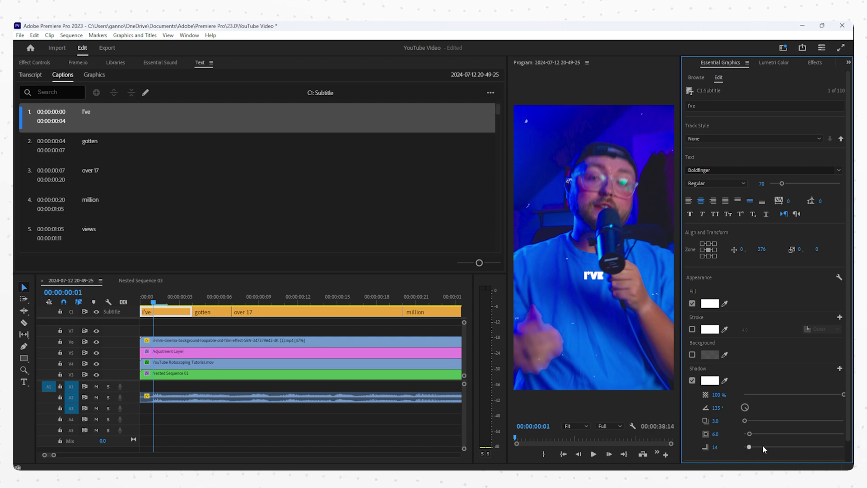
mouse_move(758, 434)
left_mouse_down()
mouse_move(776, 434)
mouse_move(761, 439)
left_mouse_up()
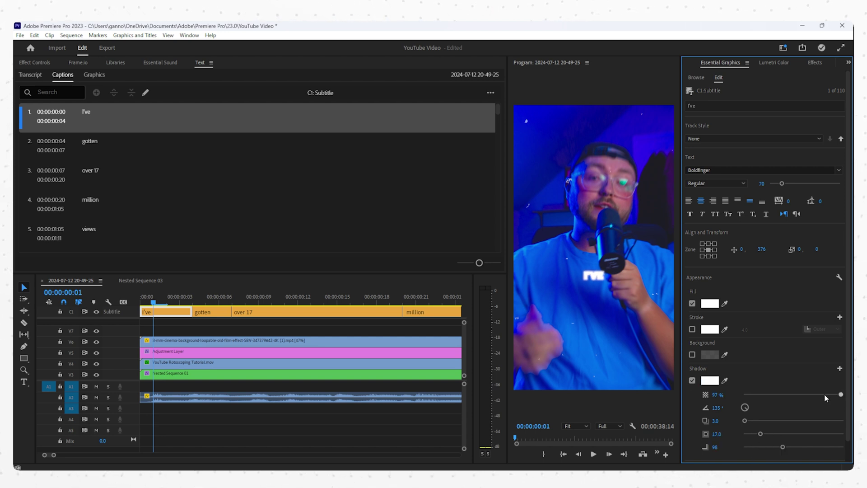
left_click_drag(826, 397, 779, 400)
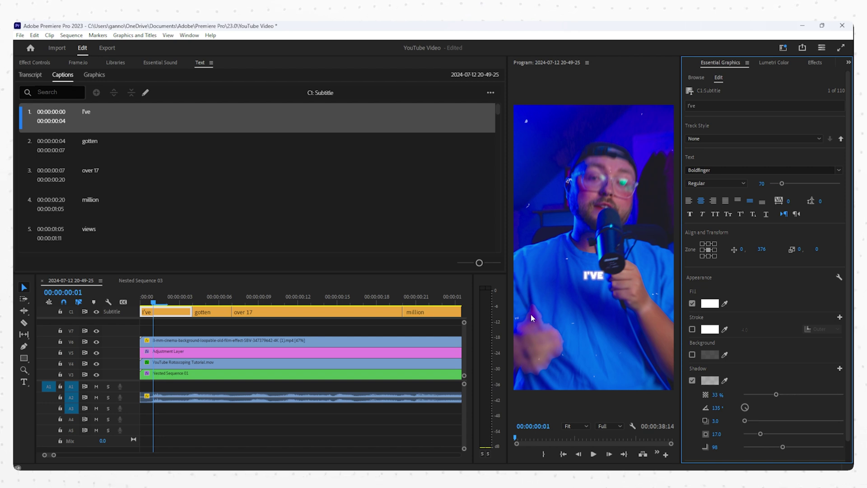
Create a track style named "caps" from the first caption's formatting, return the playhead to the start and save the project
left_click(156, 306)
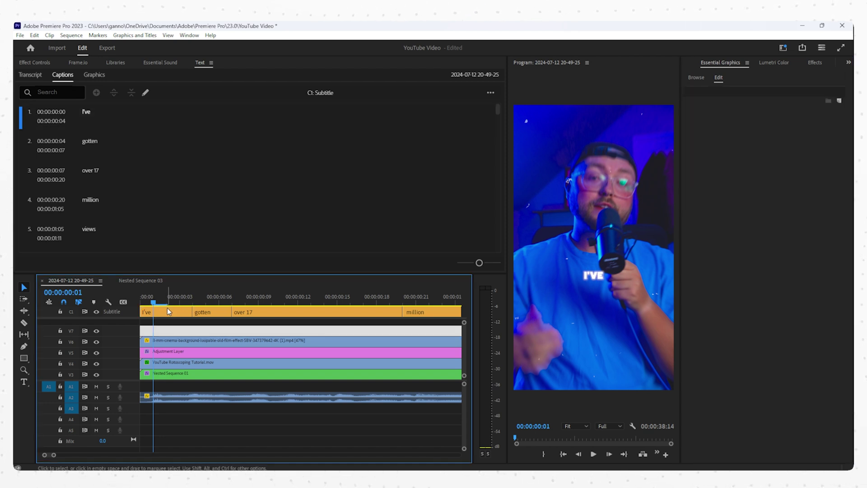
left_click_drag(154, 304, 193, 304)
left_click(171, 302)
left_click(178, 313)
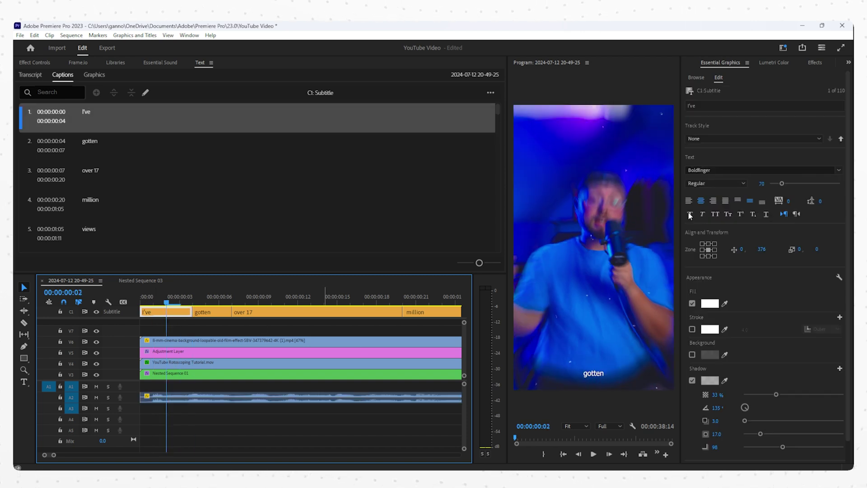
left_click(700, 139)
left_click(713, 153)
type("cap")
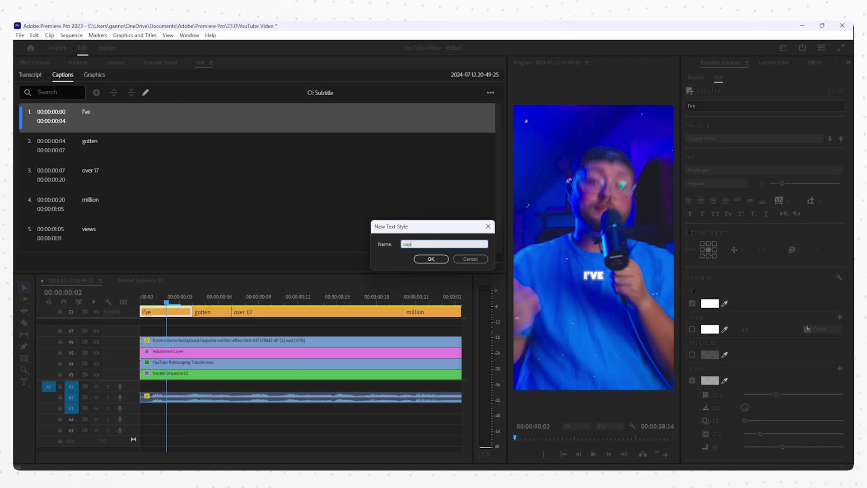
key("Return")
left_click(154, 299)
key("ctrl+s")
Play through the first ten seconds of the sequence to check the styled captions on all clips
left_click(369, 321)
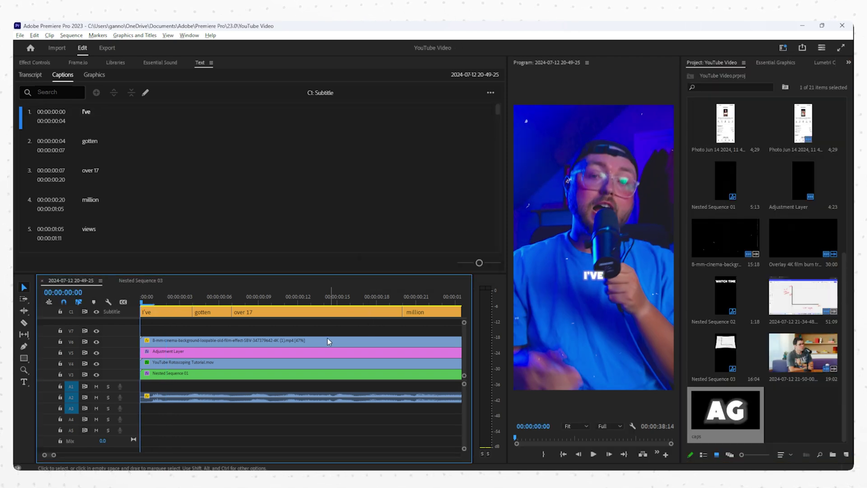
scroll(312, 342, "down", 5)
key("space")
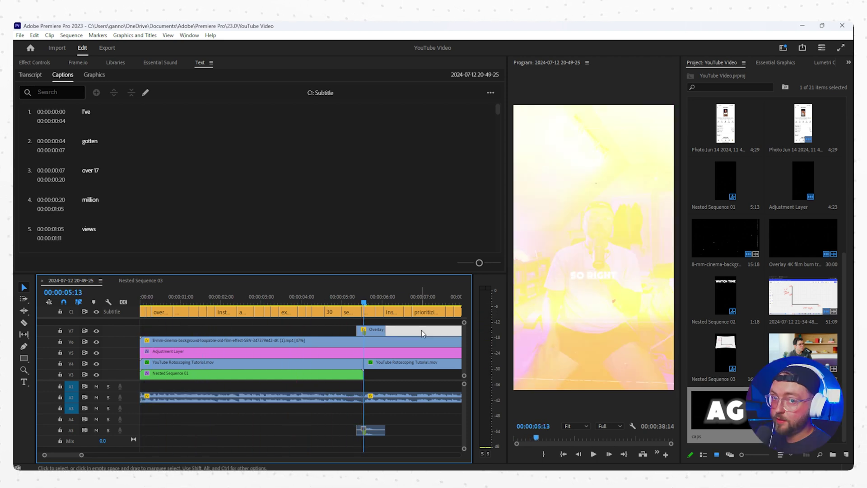
key("Delete")
key("space")
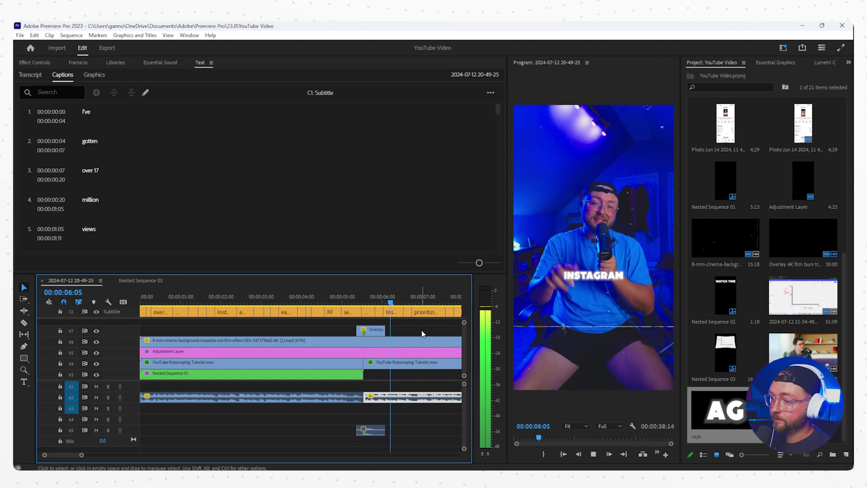
key("minus")
key("equal")
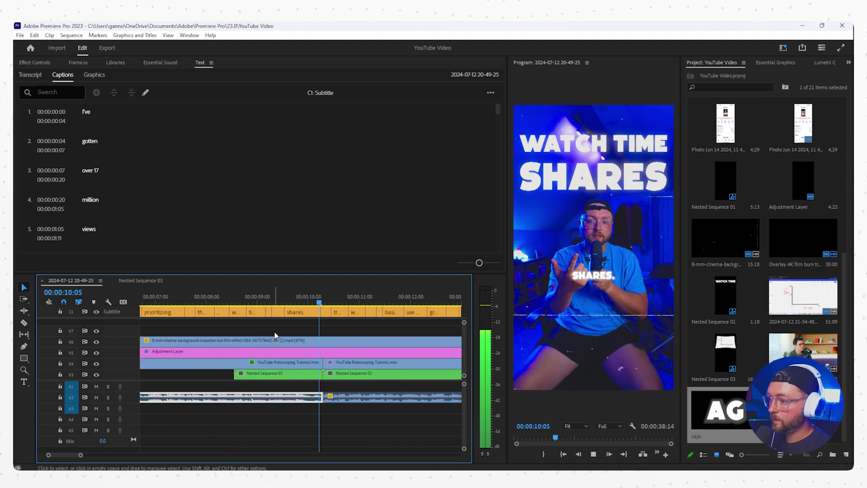
key("space")
key("minus")
scroll(306, 342, "down", 1)
scroll(834, 70, "down", 3)
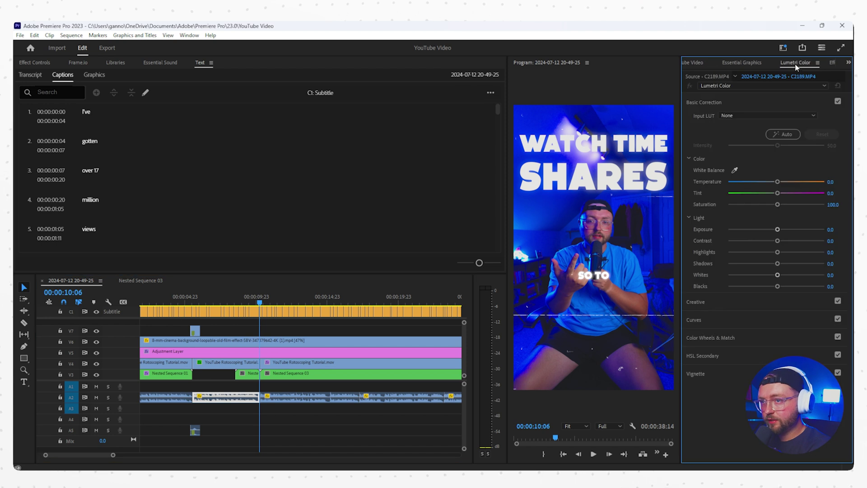
Switch to the browser, open Artlist's sound effects catalogue and search for "whip whoosh"
key("alt+Tab")
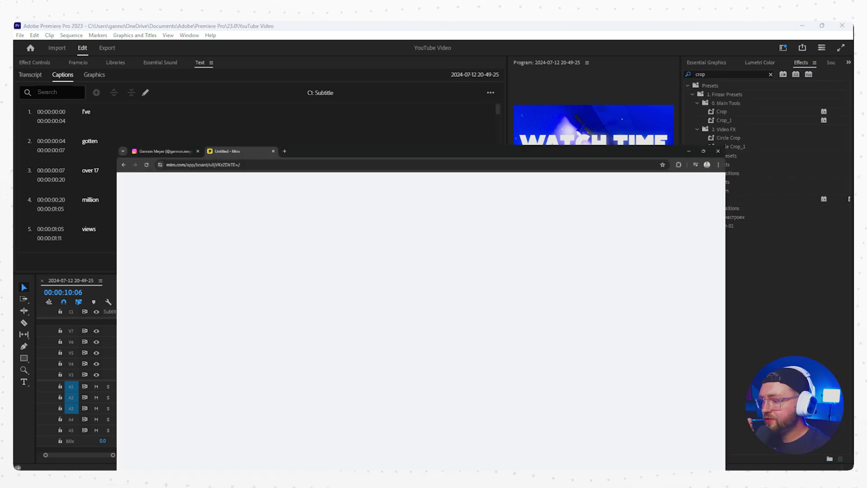
left_click(191, 50)
type("artl")
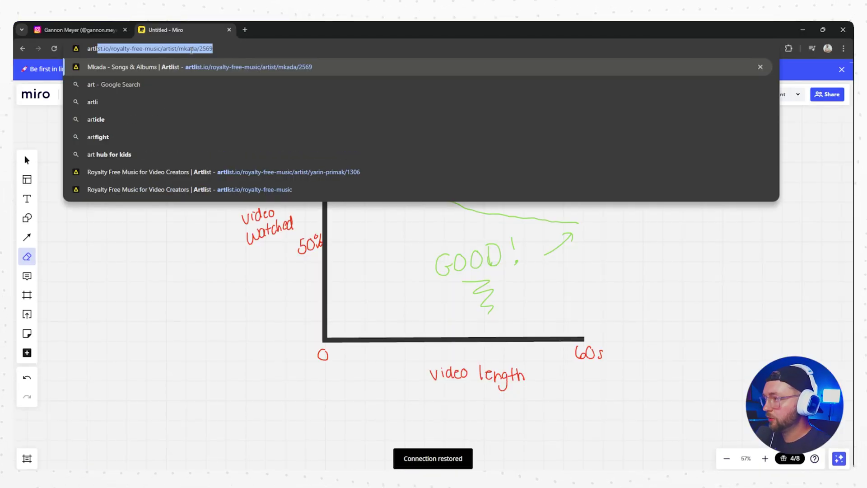
key("Return")
left_click(299, 69)
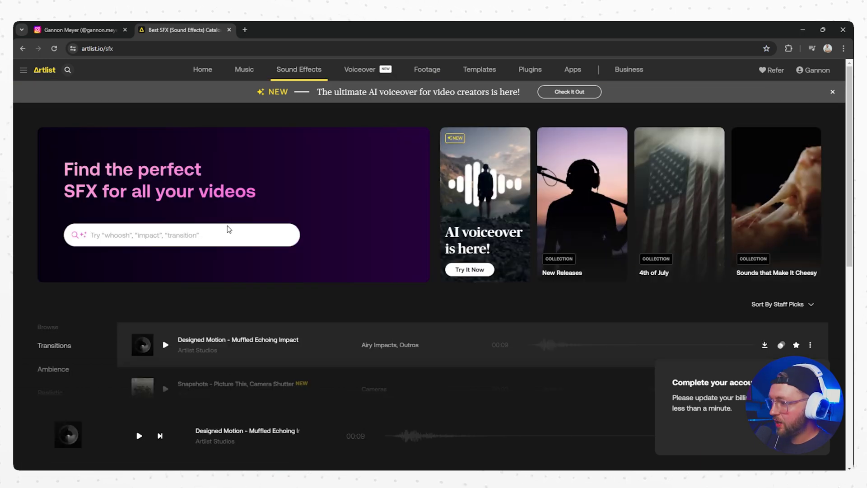
type("whip")
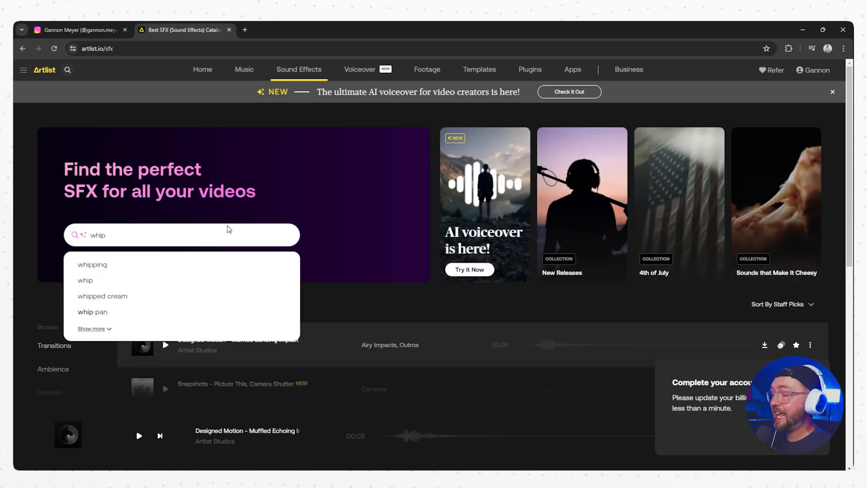
type(" whoosh")
key("Return")
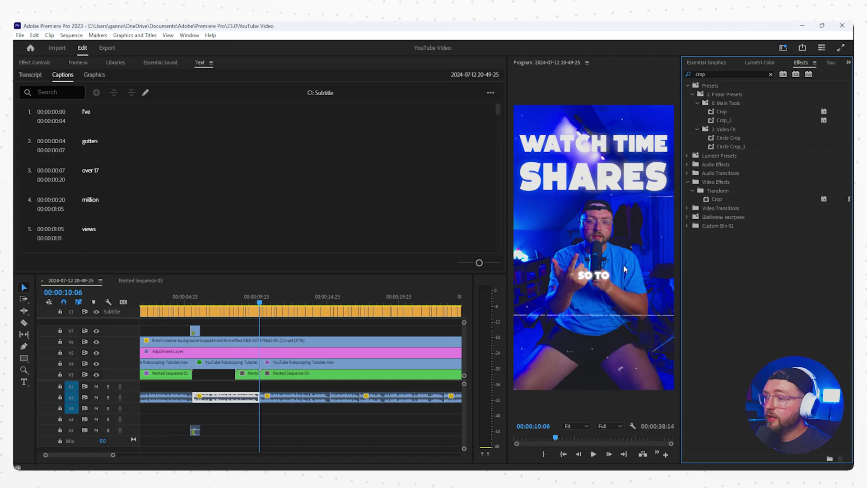
Back in Premiere Pro, return the playhead to the start and import the last whip-whoosh file from the desktop's Sound Effects folder
left_click_drag(217, 301, 80, 311)
left_click(713, 64)
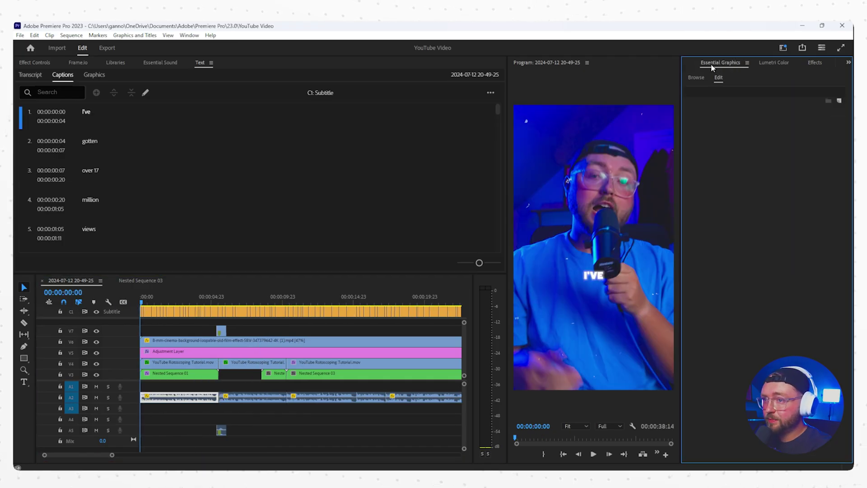
left_click(775, 66)
left_click(688, 66)
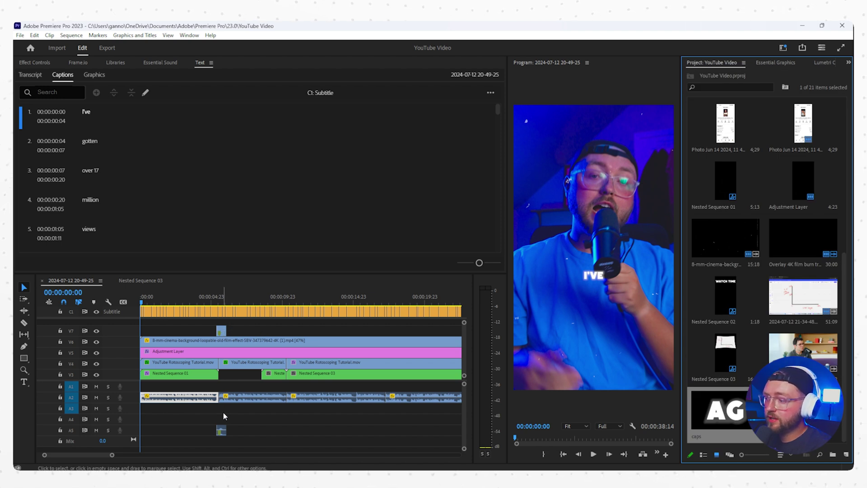
right_click(768, 413)
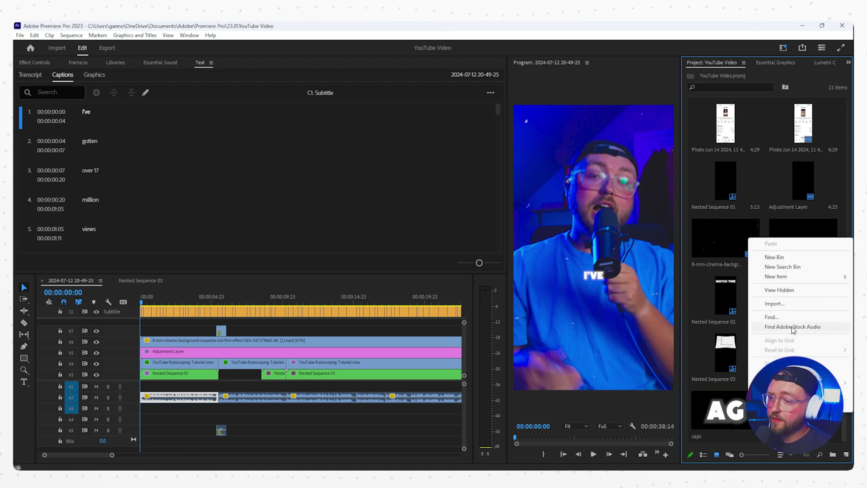
left_click(768, 327)
left_click(51, 156)
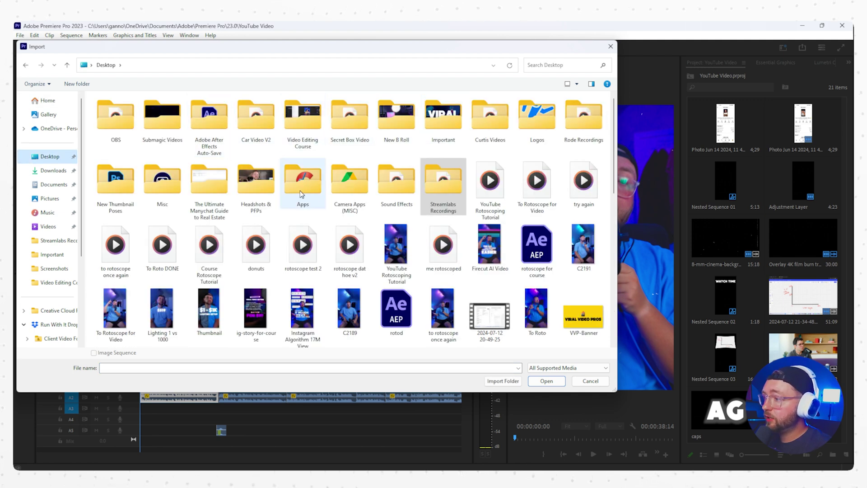
double_click(397, 185)
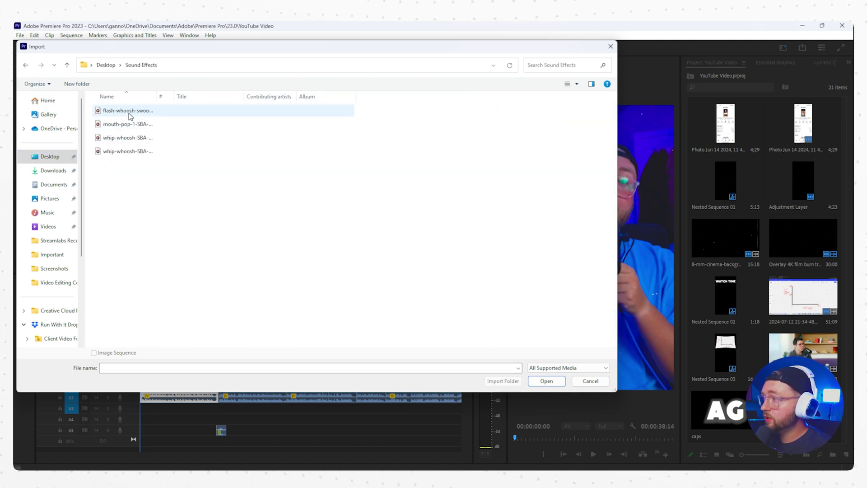
double_click(131, 152)
Place the whoosh on audio track A3 at the sequence start, cut off its lead-in and save the project
left_click_drag(804, 412, 160, 411)
key("equal")
key("equal")
key("equal")
key("c")
left_click(166, 411)
key("v")
left_click(159, 411)
key("Delete")
key("ctrl+s")
Play the opening from the sequence start to check the whoosh's timing, and return the playhead to the start
left_click(152, 303)
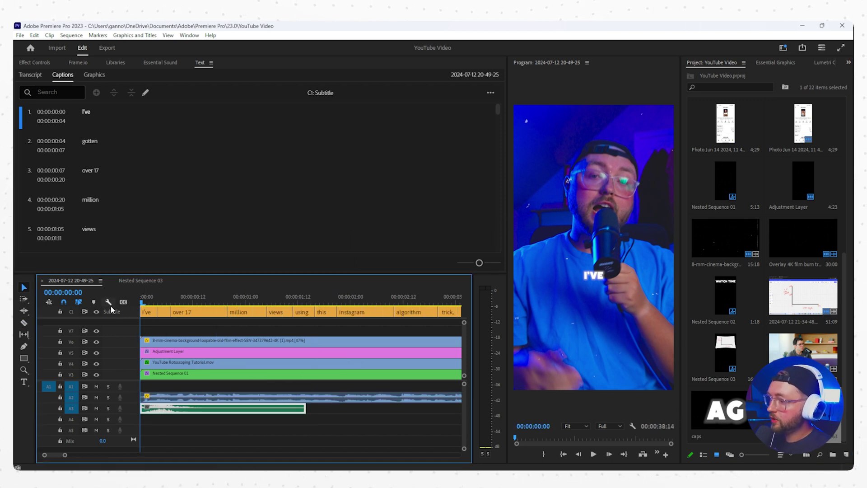
key("space")
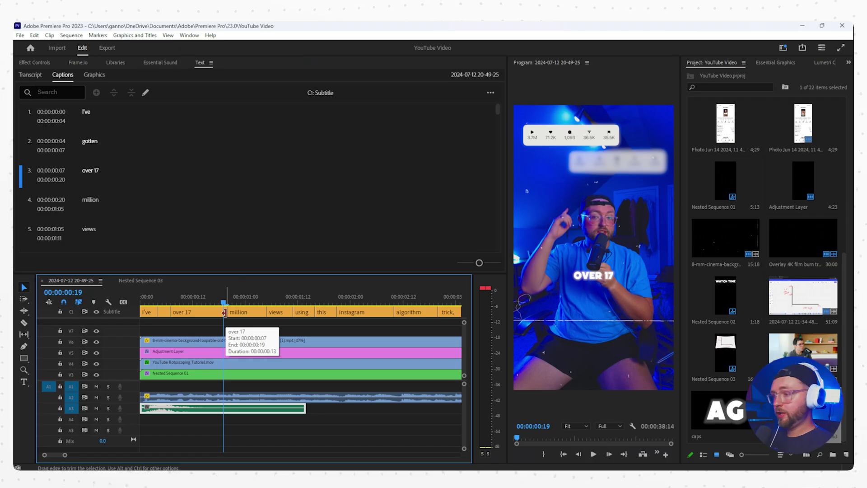
key("Home")
key("space")
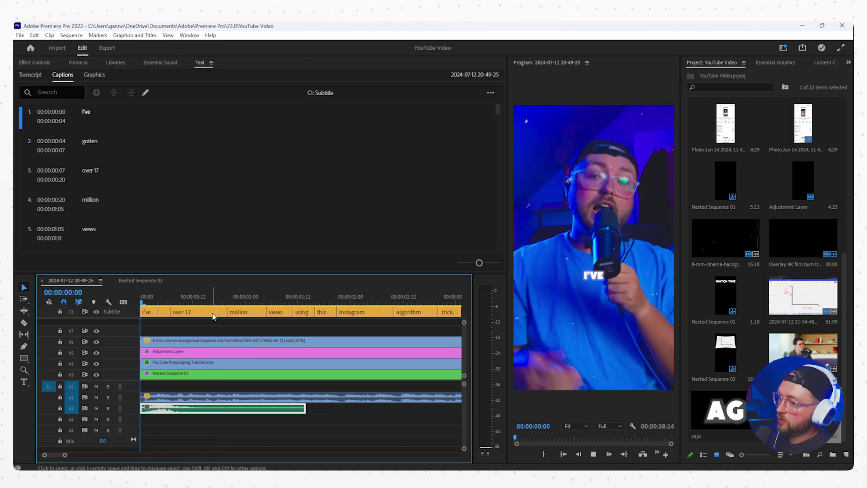
scroll(361, 400, "down", 7)
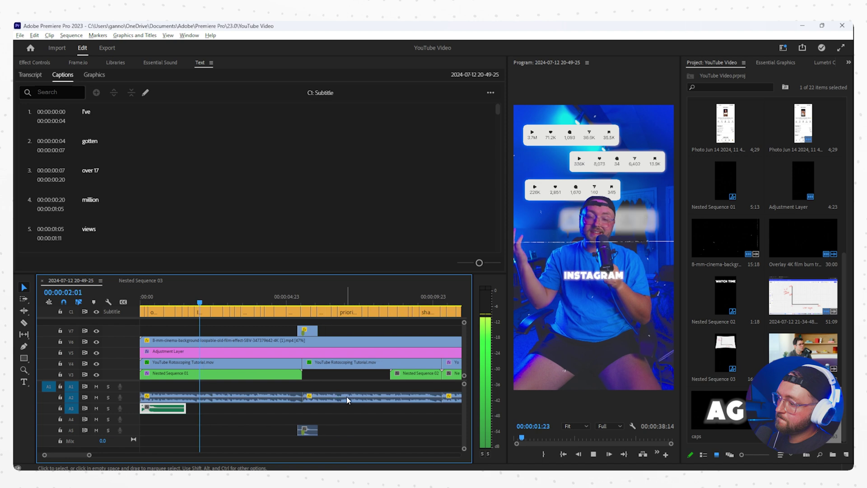
left_click(322, 416)
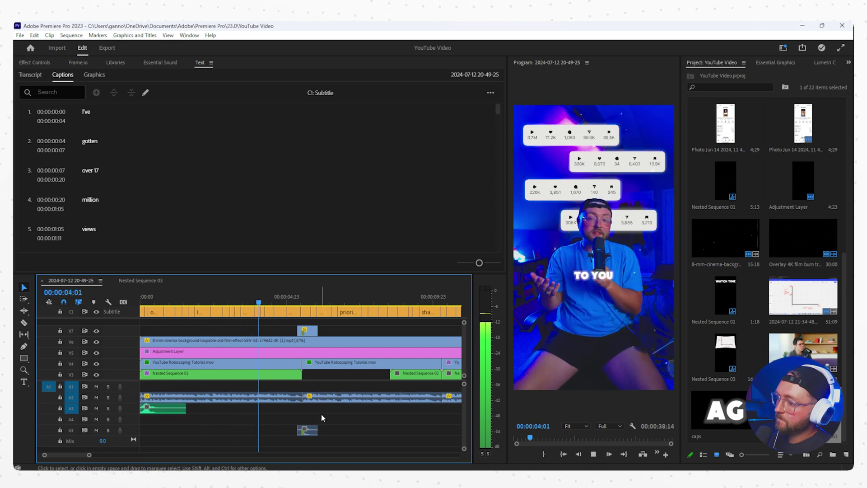
key("space")
left_click(290, 398)
left_click_drag(245, 302, 76, 317)
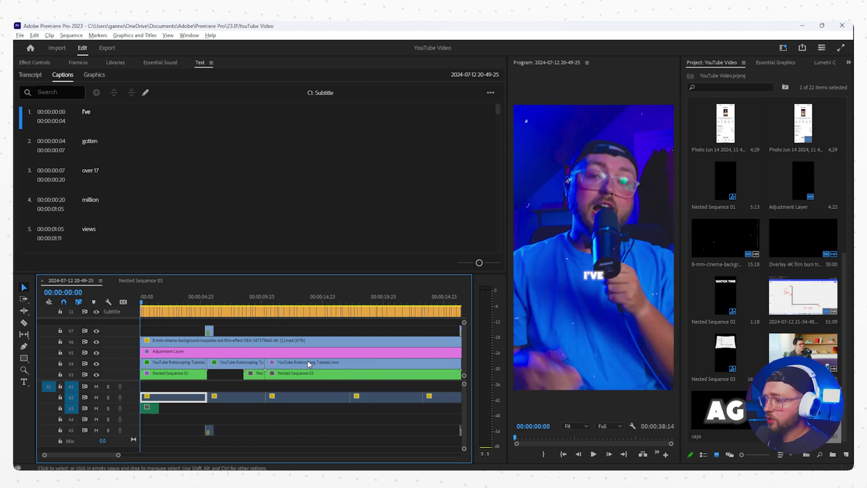
scroll(317, 343, "down", 5)
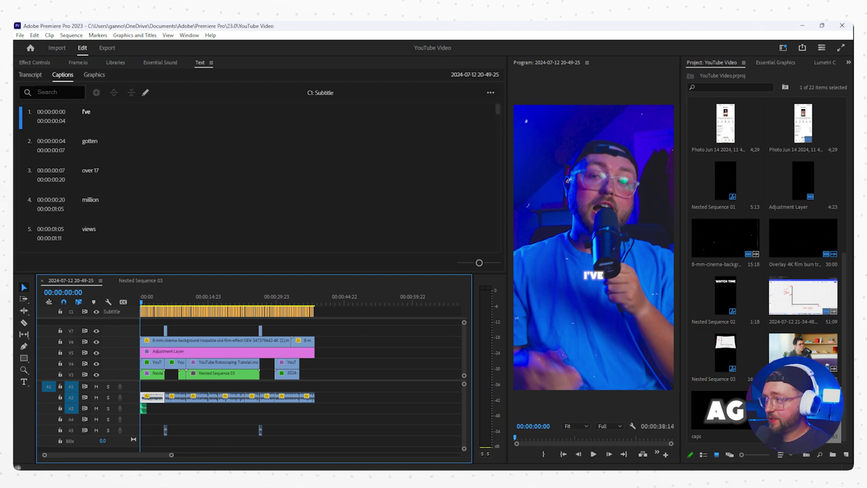
Open the sequence's media export settings, stop the frame size from matching the source and set it to 1080 x 1920
left_click(20, 35)
mouse_move(81, 313)
left_click(174, 311)
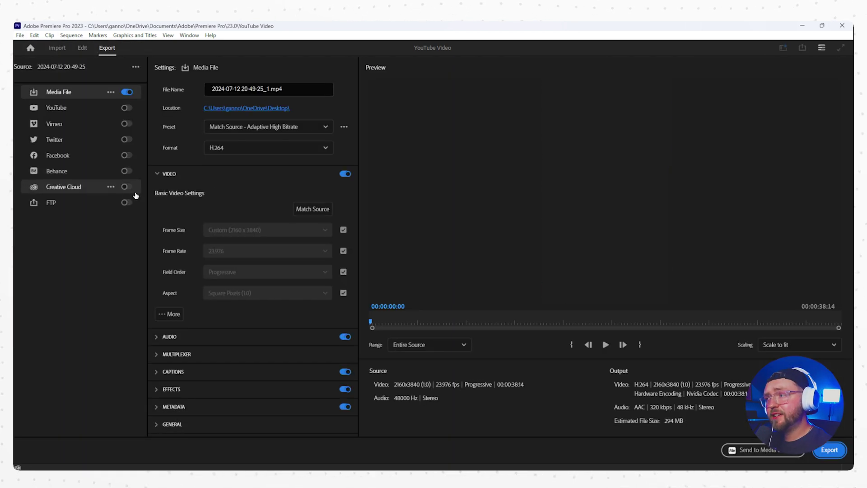
left_click(277, 90)
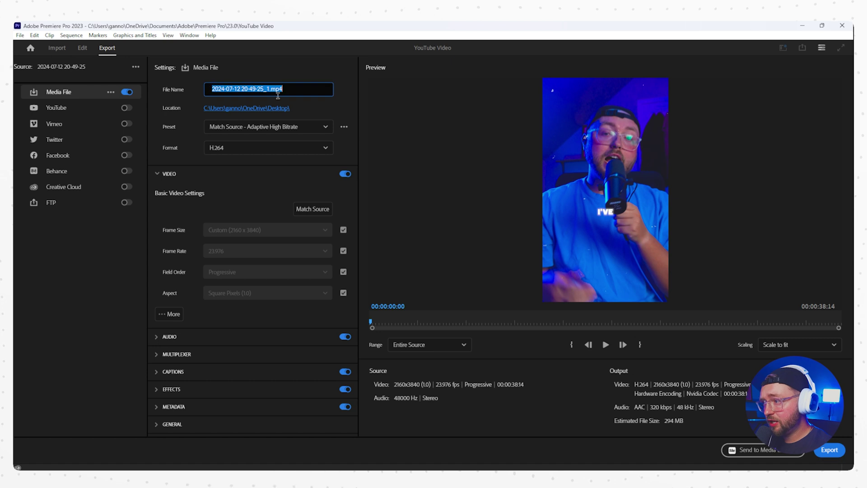
left_click(344, 230)
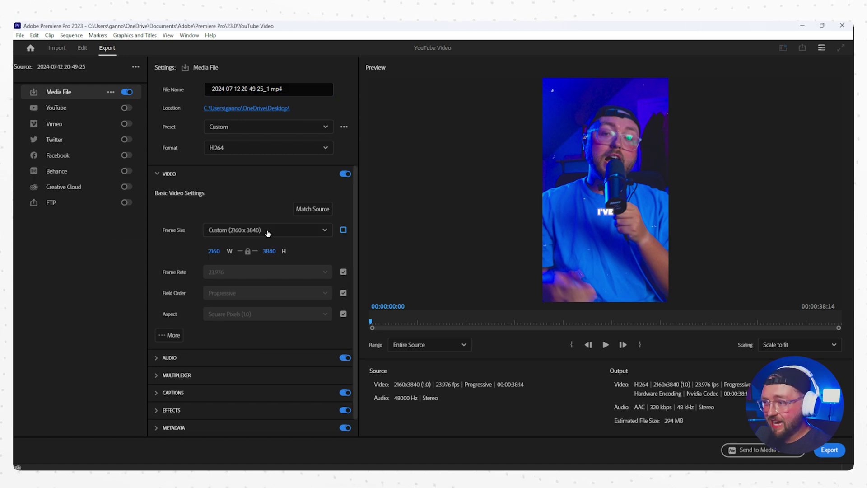
left_click(218, 251)
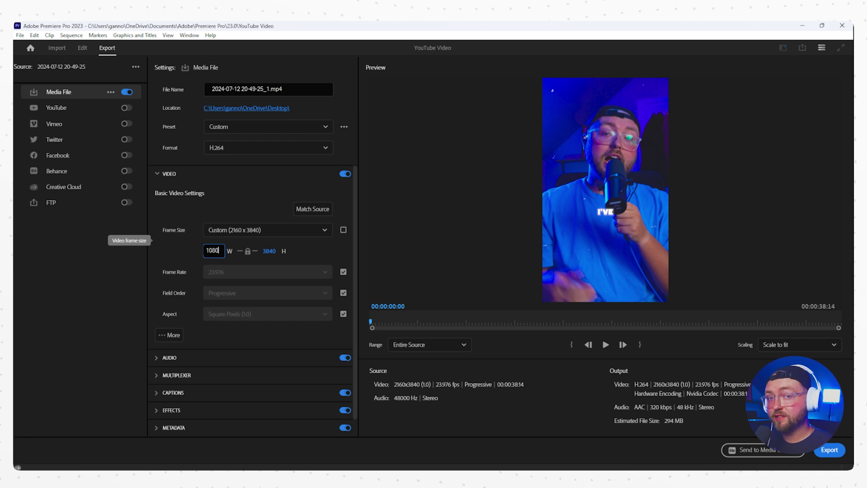
key("Return")
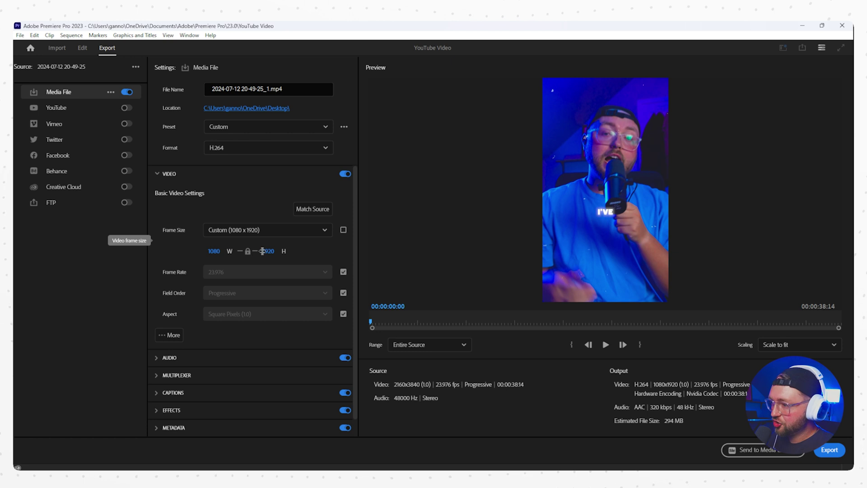
Stop the export frame rate from matching the source and set it to 29.97
left_click(343, 271)
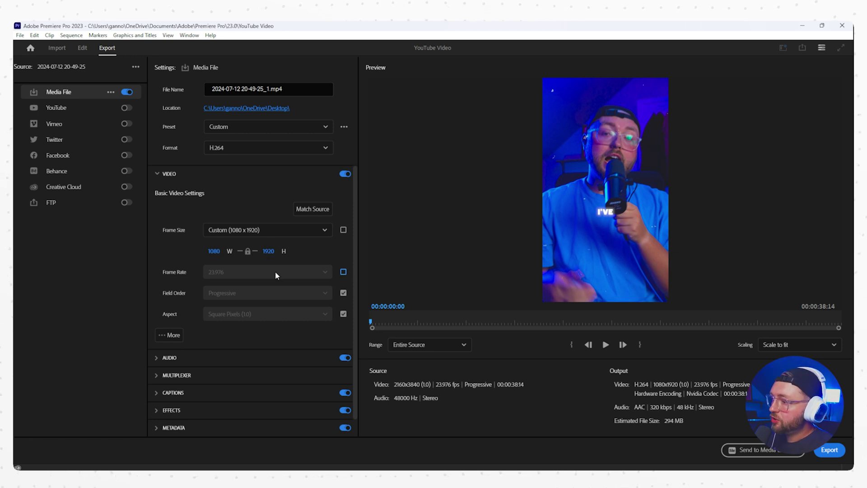
left_click(292, 271)
scroll(259, 337, "down", 3)
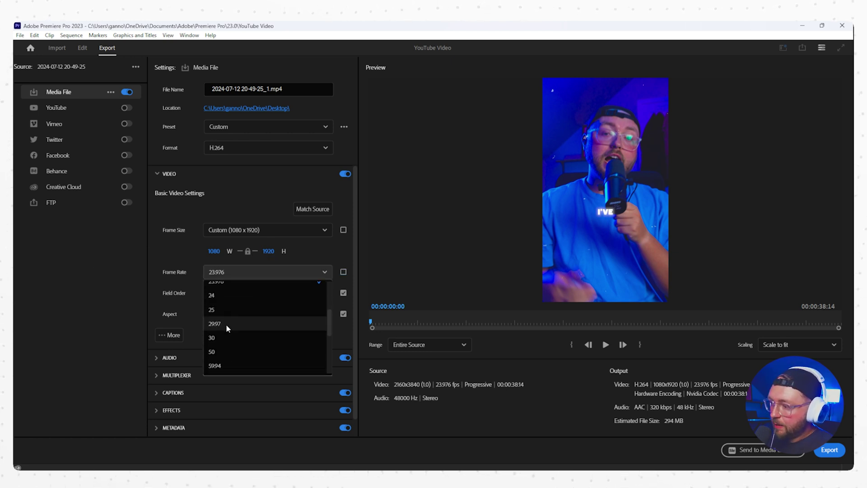
left_click(227, 324)
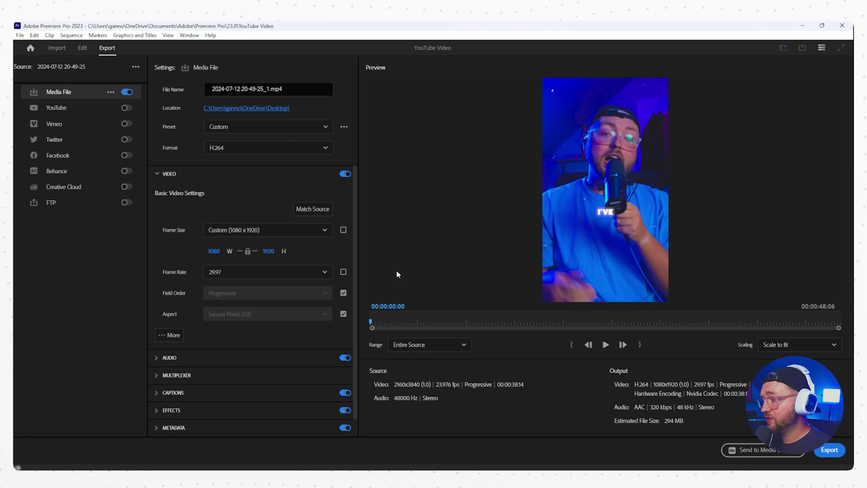
Name the exported file "Hi YouTube"
left_click(277, 89)
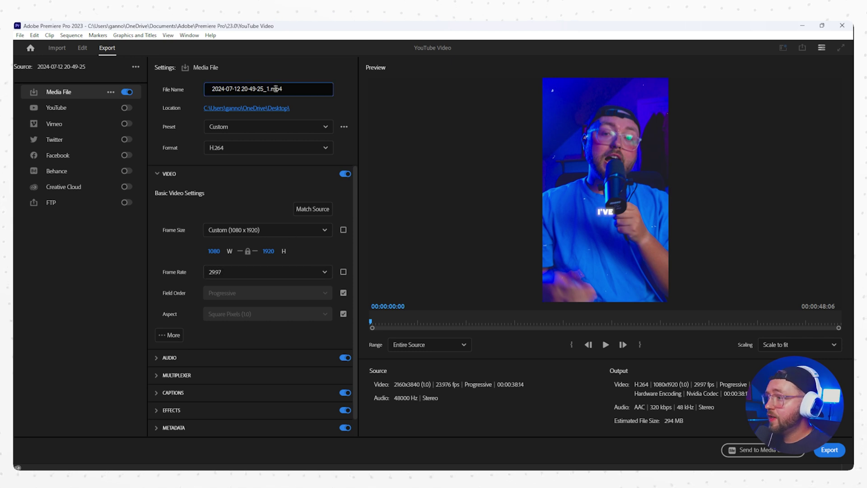
triple_click(276, 89)
type("Hi YouTube")
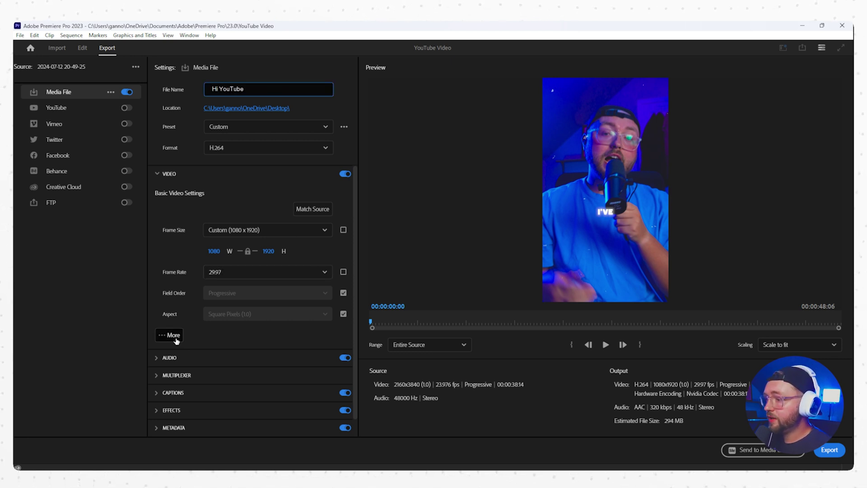
Open the caption export settings and scrub the preview to check the burned-in captions, comparing with caption export switched off and back on
scroll(308, 367, "down", 2)
left_click(221, 375)
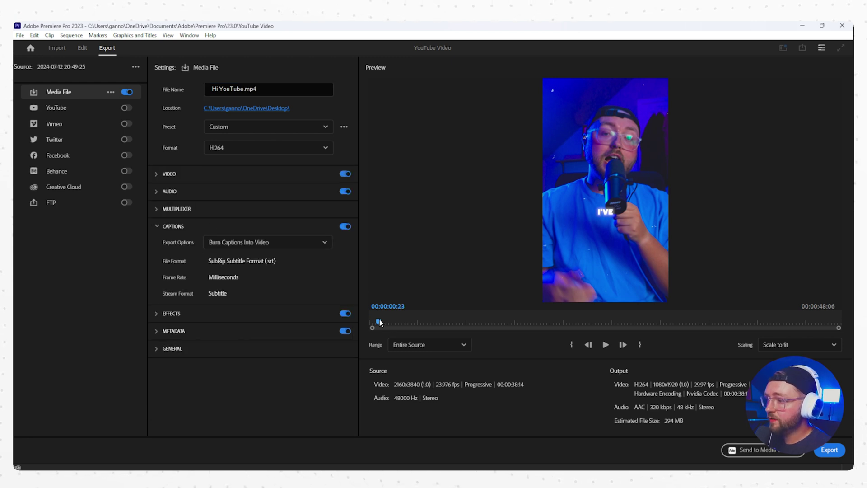
left_click(412, 323)
left_click(445, 323)
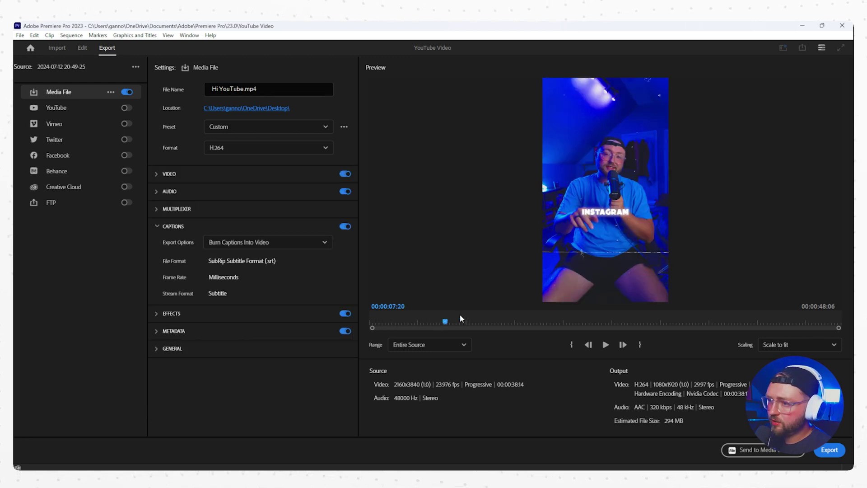
left_click_drag(459, 322, 501, 323)
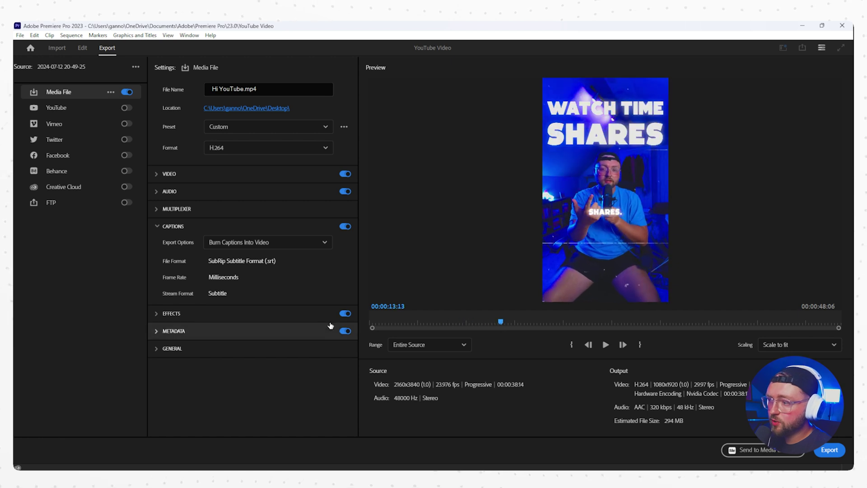
left_click(345, 227)
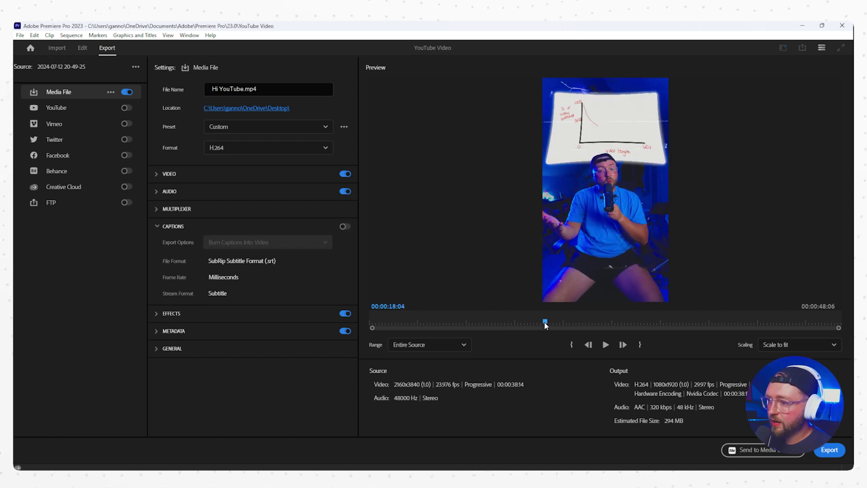
left_click(345, 226)
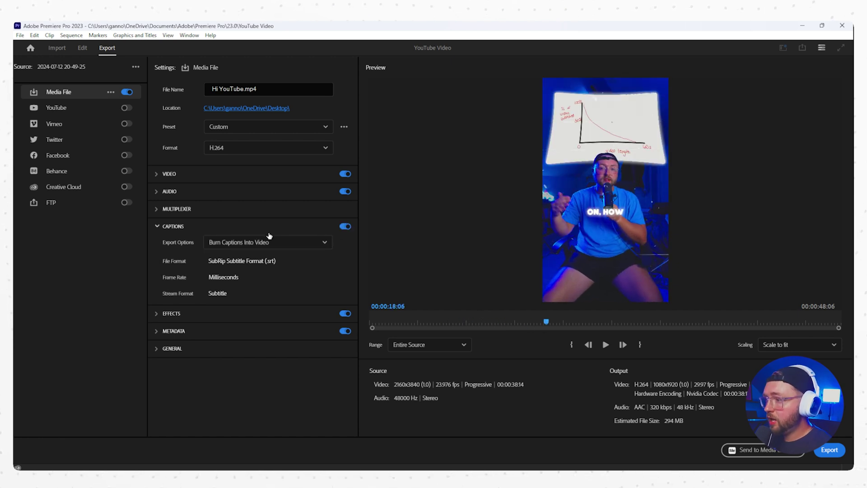
Close the caption settings and export the video with the current settings
left_click(221, 227)
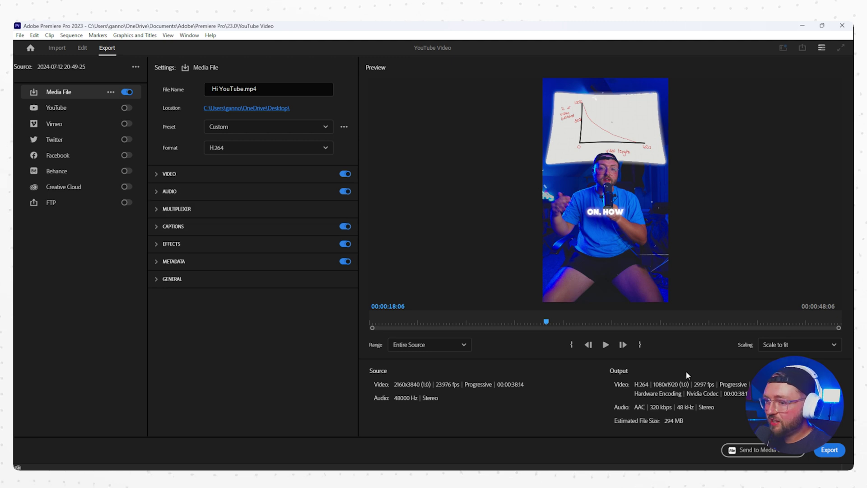
left_click(834, 453)
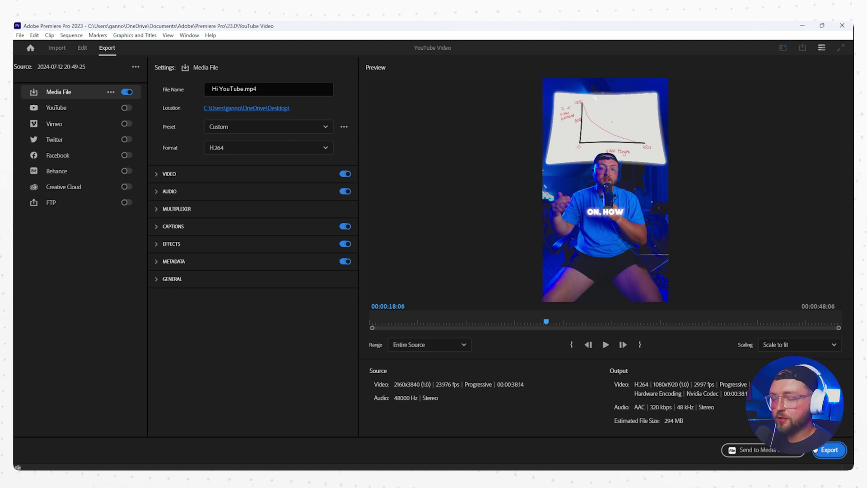